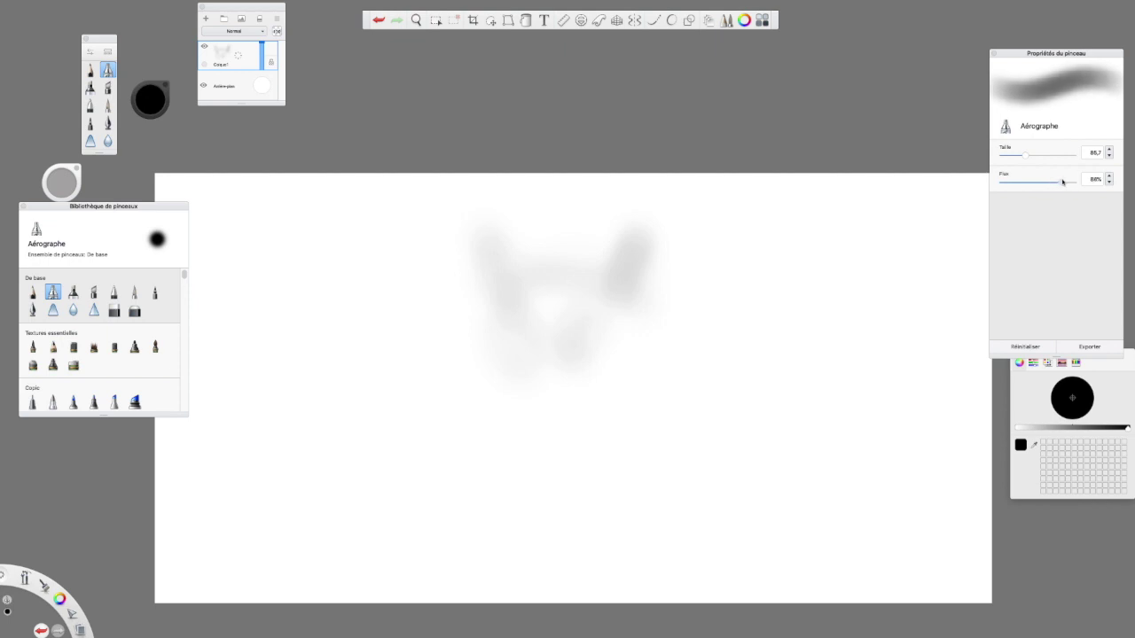
Airbrush the rest of the cat's soft grey silhouette, including the body, legs, paws and long curved tail.
{"action": "mouse_move", "coordinate": [573, 317]}
{"action": "left_mouse_down"}
{"action": "mouse_move", "coordinate": [606, 340]}
{"action": "mouse_move", "coordinate": [567, 308]}
{"action": "mouse_move", "coordinate": [586, 294]}
{"action": "mouse_move", "coordinate": [477, 258]}
{"action": "mouse_move", "coordinate": [473, 236]}
{"action": "mouse_move", "coordinate": [496, 329]}
{"action": "mouse_move", "coordinate": [498, 318]}
{"action": "mouse_move", "coordinate": [584, 289]}
{"action": "mouse_move", "coordinate": [632, 249]}
{"action": "mouse_move", "coordinate": [613, 371]}
{"action": "mouse_move", "coordinate": [604, 350]}
{"action": "mouse_move", "coordinate": [570, 360]}
{"action": "mouse_move", "coordinate": [522, 415]}
{"action": "mouse_move", "coordinate": [517, 458]}
{"action": "mouse_move", "coordinate": [506, 459]}
{"action": "mouse_move", "coordinate": [499, 433]}
{"action": "mouse_move", "coordinate": [570, 400]}
{"action": "mouse_move", "coordinate": [596, 410]}
{"action": "mouse_move", "coordinate": [606, 439]}
{"action": "mouse_move", "coordinate": [478, 406]}
{"action": "mouse_move", "coordinate": [512, 508]}
{"action": "mouse_move", "coordinate": [518, 486]}
{"action": "mouse_move", "coordinate": [596, 456]}
{"action": "mouse_move", "coordinate": [606, 432]}
{"action": "mouse_move", "coordinate": [545, 439]}
{"action": "mouse_move", "coordinate": [530, 409]}
{"action": "mouse_move", "coordinate": [507, 422]}
{"action": "mouse_move", "coordinate": [488, 515]}
{"action": "mouse_move", "coordinate": [496, 553]}
{"action": "mouse_move", "coordinate": [493, 503]}
{"action": "mouse_move", "coordinate": [480, 574]}
{"action": "mouse_move", "coordinate": [571, 491]}
{"action": "mouse_move", "coordinate": [625, 543]}
{"action": "mouse_move", "coordinate": [609, 542]}
{"action": "mouse_move", "coordinate": [603, 590]}
{"action": "mouse_move", "coordinate": [634, 530]}
{"action": "mouse_move", "coordinate": [622, 563]}
{"action": "mouse_move", "coordinate": [588, 546]}
{"action": "mouse_move", "coordinate": [503, 556]}
{"action": "mouse_move", "coordinate": [496, 538]}
{"action": "mouse_move", "coordinate": [502, 572]}
{"action": "mouse_move", "coordinate": [580, 571]}
{"action": "mouse_move", "coordinate": [606, 557]}
{"action": "mouse_move", "coordinate": [701, 572]}
{"action": "mouse_move", "coordinate": [412, 567]}
{"action": "mouse_move", "coordinate": [590, 576]}
{"action": "mouse_move", "coordinate": [625, 530]}
{"action": "mouse_move", "coordinate": [720, 470]}
{"action": "mouse_move", "coordinate": [711, 359]}
{"action": "mouse_move", "coordinate": [749, 253]}
{"action": "mouse_move", "coordinate": [748, 218]}
{"action": "mouse_move", "coordinate": [666, 501]}
{"action": "mouse_move", "coordinate": [550, 532]}
{"action": "mouse_move", "coordinate": [525, 496]}
{"action": "left_mouse_up"}
Set the airbrush size to 12.7 and sketch the top of the cat's head, slanted eyes, nose and smiling mouth.
{"action": "left_click", "coordinate": [416, 20]}
{"action": "mouse_move", "coordinate": [572, 358]}
{"action": "left_mouse_down"}
{"action": "mouse_move", "coordinate": [582, 399]}
{"action": "mouse_move", "coordinate": [562, 273]}
{"action": "mouse_move", "coordinate": [627, 446]}
{"action": "mouse_move", "coordinate": [637, 377]}
{"action": "left_mouse_up"}
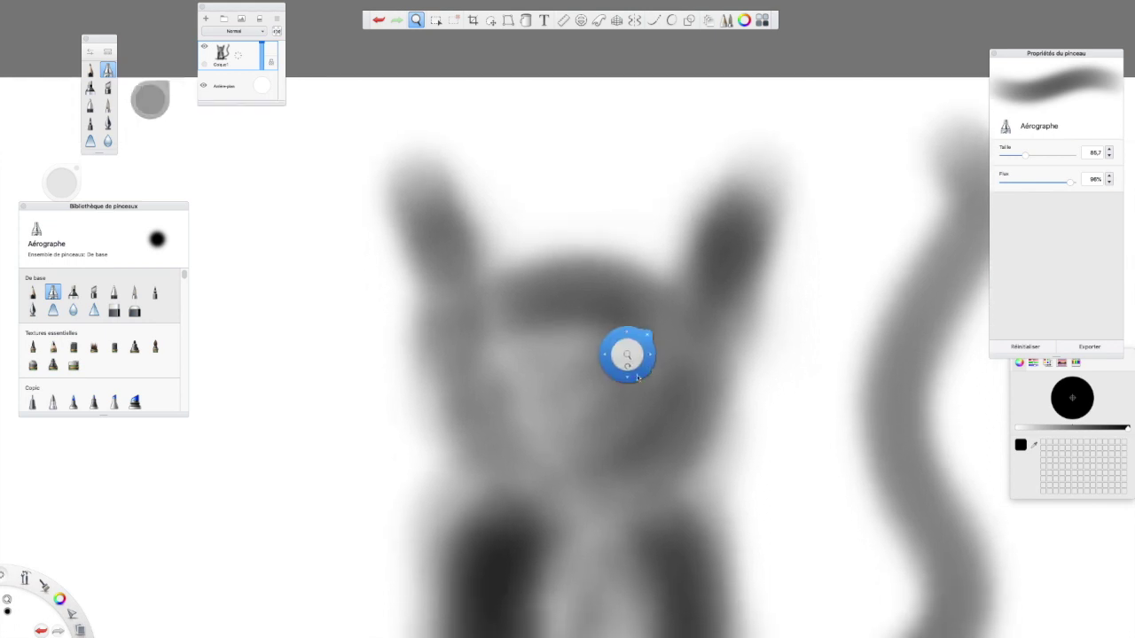
{"action": "left_click", "coordinate": [648, 335]}
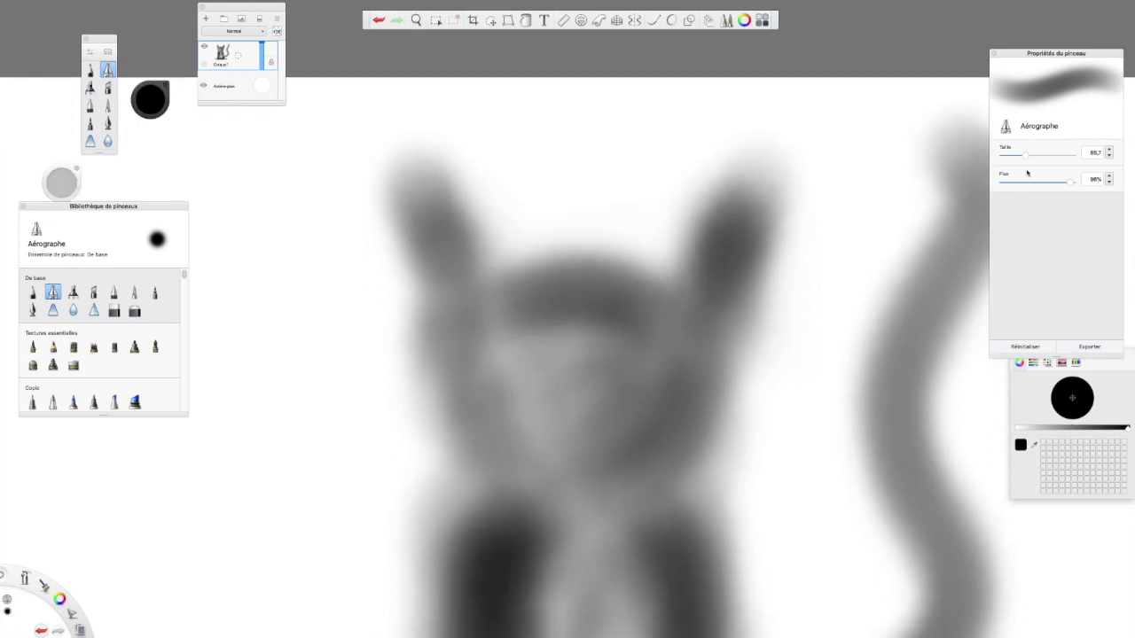
{"action": "left_click_drag", "start_coordinate": [1012, 155], "coordinate": [1007, 157]}
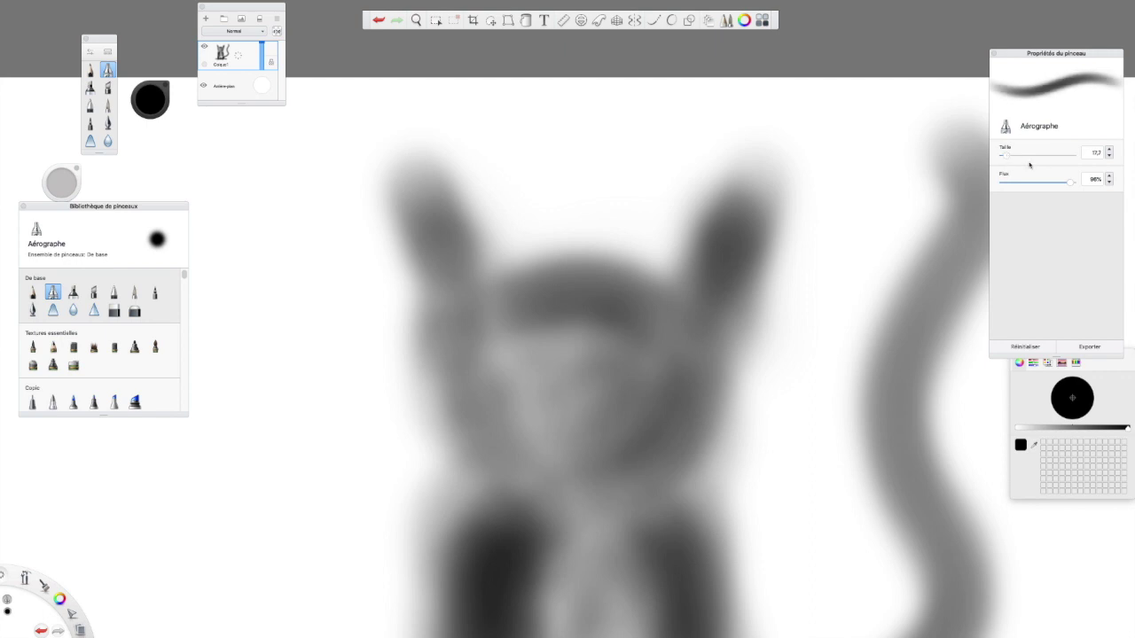
{"action": "mouse_move", "coordinate": [670, 284]}
{"action": "left_mouse_down"}
{"action": "mouse_move", "coordinate": [626, 263]}
{"action": "mouse_move", "coordinate": [538, 261]}
{"action": "mouse_move", "coordinate": [491, 282]}
{"action": "mouse_move", "coordinate": [428, 158]}
{"action": "mouse_move", "coordinate": [417, 183]}
{"action": "mouse_move", "coordinate": [424, 337]}
{"action": "mouse_move", "coordinate": [683, 263]}
{"action": "mouse_move", "coordinate": [748, 164]}
{"action": "mouse_move", "coordinate": [765, 266]}
{"action": "mouse_move", "coordinate": [717, 364]}
{"action": "mouse_move", "coordinate": [625, 363]}
{"action": "mouse_move", "coordinate": [594, 383]}
{"action": "left_mouse_up"}
{"action": "mouse_move", "coordinate": [662, 373]}
{"action": "left_mouse_down"}
{"action": "mouse_move", "coordinate": [633, 397]}
{"action": "mouse_move", "coordinate": [532, 392]}
{"action": "mouse_move", "coordinate": [556, 394]}
{"action": "mouse_move", "coordinate": [461, 347]}
{"action": "left_mouse_up"}
{"action": "mouse_move", "coordinate": [547, 399]}
{"action": "left_mouse_down"}
{"action": "mouse_move", "coordinate": [496, 403]}
{"action": "mouse_move", "coordinate": [454, 353]}
{"action": "left_mouse_up"}
{"action": "mouse_move", "coordinate": [550, 417]}
{"action": "left_mouse_down"}
{"action": "mouse_move", "coordinate": [585, 424]}
{"action": "mouse_move", "coordinate": [556, 435]}
{"action": "mouse_move", "coordinate": [575, 460]}
{"action": "mouse_move", "coordinate": [592, 437]}
{"action": "mouse_move", "coordinate": [581, 490]}
{"action": "mouse_move", "coordinate": [612, 506]}
{"action": "mouse_move", "coordinate": [674, 451]}
{"action": "left_mouse_up"}
{"action": "mouse_move", "coordinate": [576, 492]}
{"action": "left_mouse_down"}
{"action": "mouse_move", "coordinate": [524, 499]}
{"action": "mouse_move", "coordinate": [486, 454]}
{"action": "left_mouse_up"}
Sketch the chin line and the jagged fur on both cheeks up to the ears.
{"action": "mouse_move", "coordinate": [561, 514]}
{"action": "left_mouse_down"}
{"action": "mouse_move", "coordinate": [534, 529]}
{"action": "mouse_move", "coordinate": [581, 537]}
{"action": "mouse_move", "coordinate": [629, 521]}
{"action": "left_mouse_up"}
{"action": "mouse_move", "coordinate": [502, 529]}
{"action": "left_mouse_down"}
{"action": "mouse_move", "coordinate": [424, 490]}
{"action": "mouse_move", "coordinate": [404, 457]}
{"action": "mouse_move", "coordinate": [433, 396]}
{"action": "mouse_move", "coordinate": [419, 330]}
{"action": "left_mouse_up"}
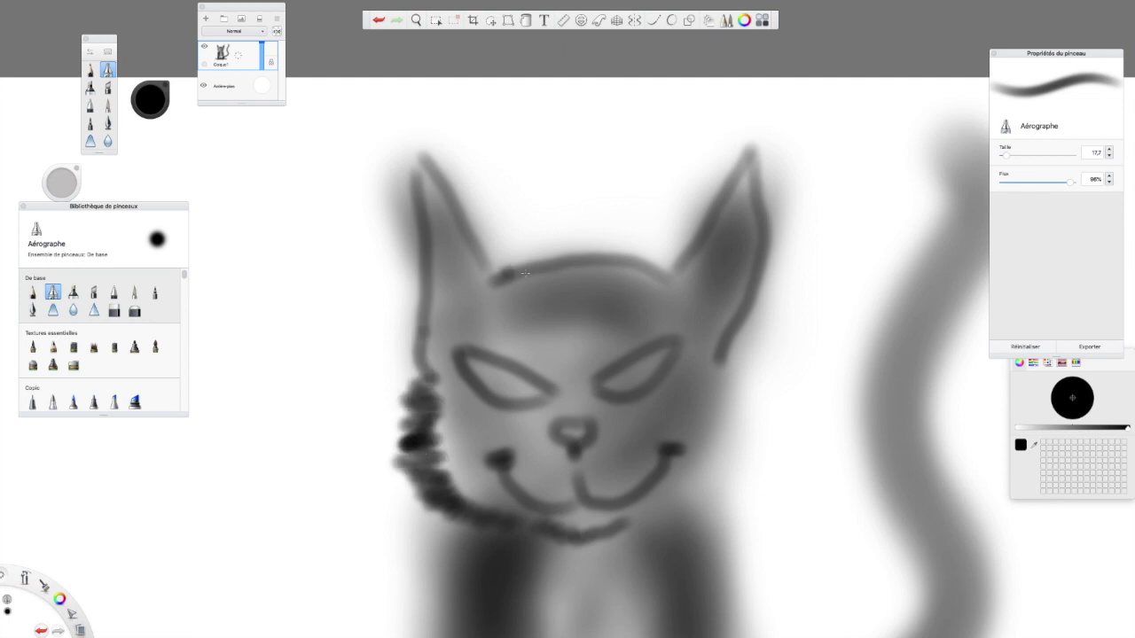
{"action": "mouse_move", "coordinate": [659, 515]}
{"action": "left_mouse_down"}
{"action": "mouse_move", "coordinate": [713, 472]}
{"action": "mouse_move", "coordinate": [709, 452]}
{"action": "mouse_move", "coordinate": [733, 442]}
{"action": "mouse_move", "coordinate": [742, 415]}
{"action": "mouse_move", "coordinate": [719, 404]}
{"action": "mouse_move", "coordinate": [729, 380]}
{"action": "mouse_move", "coordinate": [719, 325]}
{"action": "left_mouse_up"}
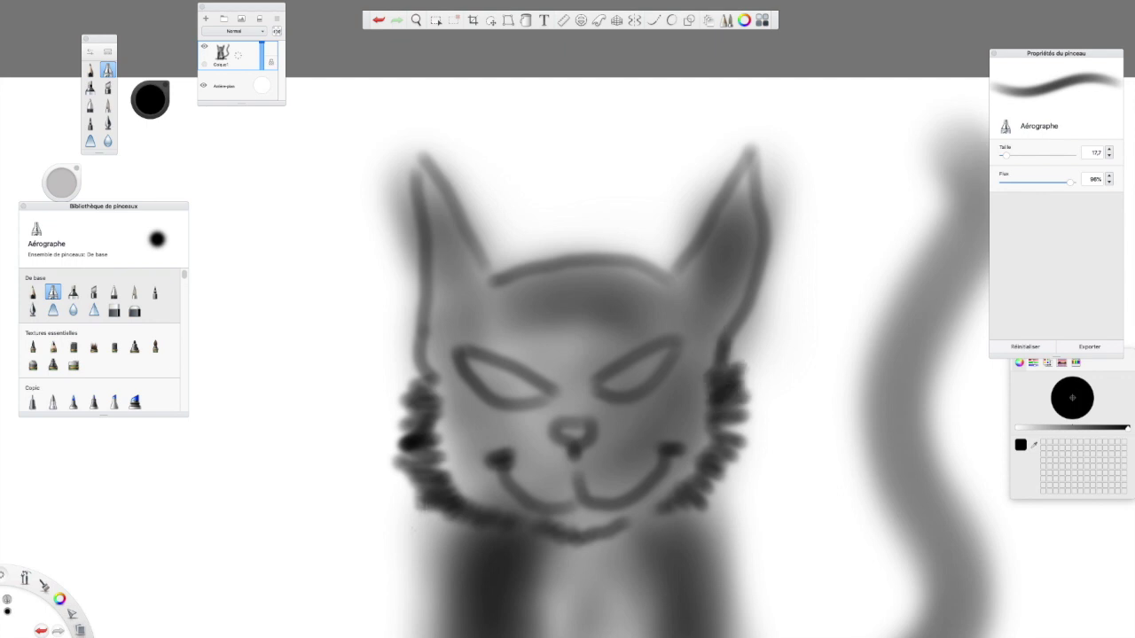
Outline the cat's left side and the front leg on the left, including its toed paw.
{"action": "left_click", "coordinate": [415, 19]}
{"action": "mouse_move", "coordinate": [542, 312]}
{"action": "left_mouse_down"}
{"action": "mouse_move", "coordinate": [552, 403]}
{"action": "mouse_move", "coordinate": [555, 381]}
{"action": "mouse_move", "coordinate": [605, 357]}
{"action": "mouse_move", "coordinate": [602, 392]}
{"action": "mouse_move", "coordinate": [600, 290]}
{"action": "mouse_move", "coordinate": [572, 314]}
{"action": "mouse_move", "coordinate": [578, 374]}
{"action": "left_mouse_up"}
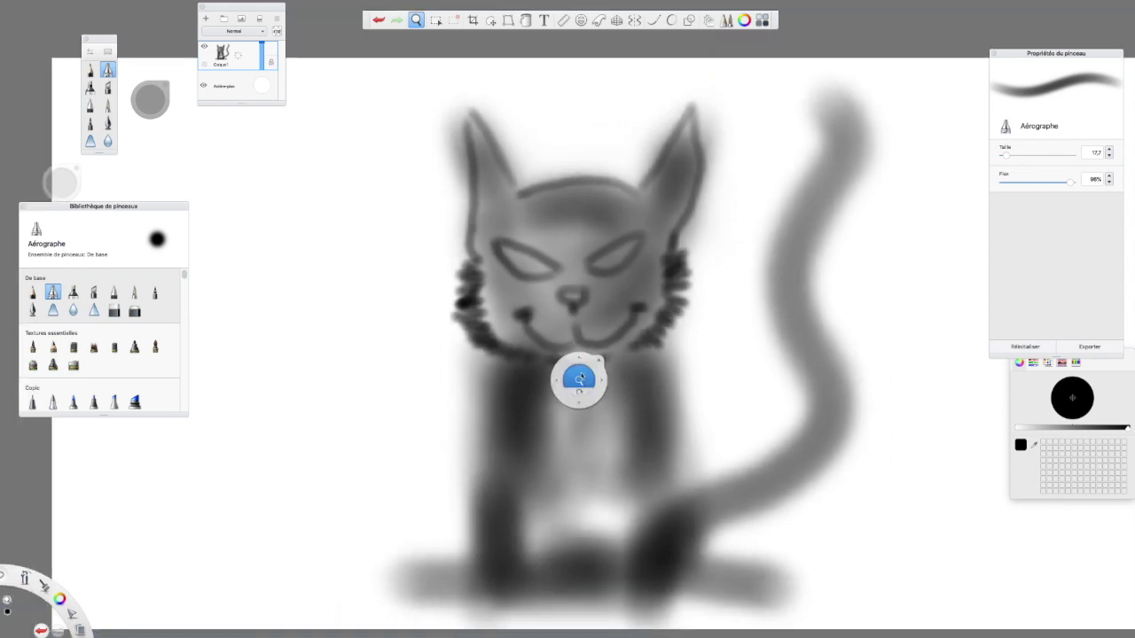
{"action": "left_click", "coordinate": [490, 381]}
{"action": "mouse_move", "coordinate": [483, 357]}
{"action": "left_mouse_down"}
{"action": "mouse_move", "coordinate": [466, 404]}
{"action": "mouse_move", "coordinate": [461, 483]}
{"action": "mouse_move", "coordinate": [486, 566]}
{"action": "mouse_move", "coordinate": [484, 603]}
{"action": "left_mouse_up"}
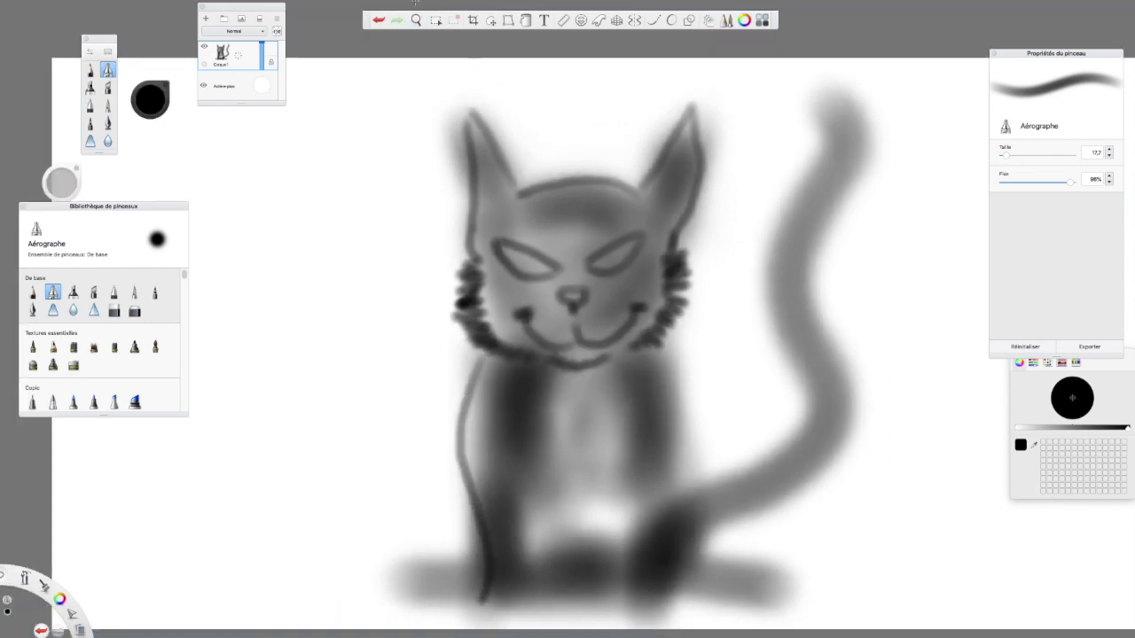
{"action": "left_click", "coordinate": [416, 20]}
{"action": "left_click_drag", "start_coordinate": [590, 385], "coordinate": [607, 425]}
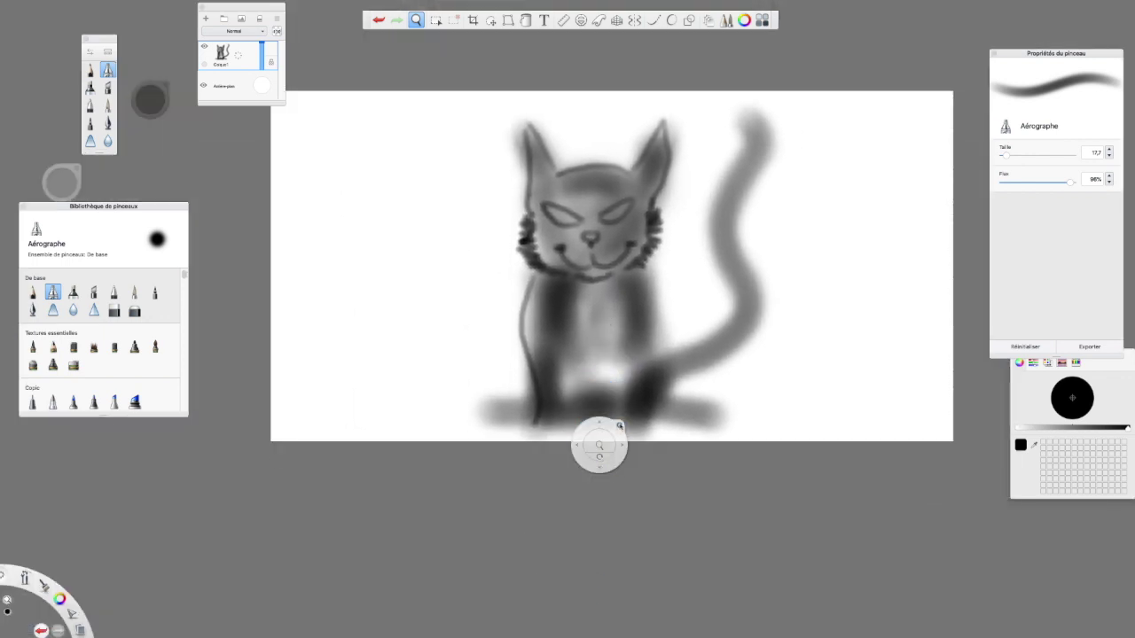
{"action": "left_click", "coordinate": [537, 437]}
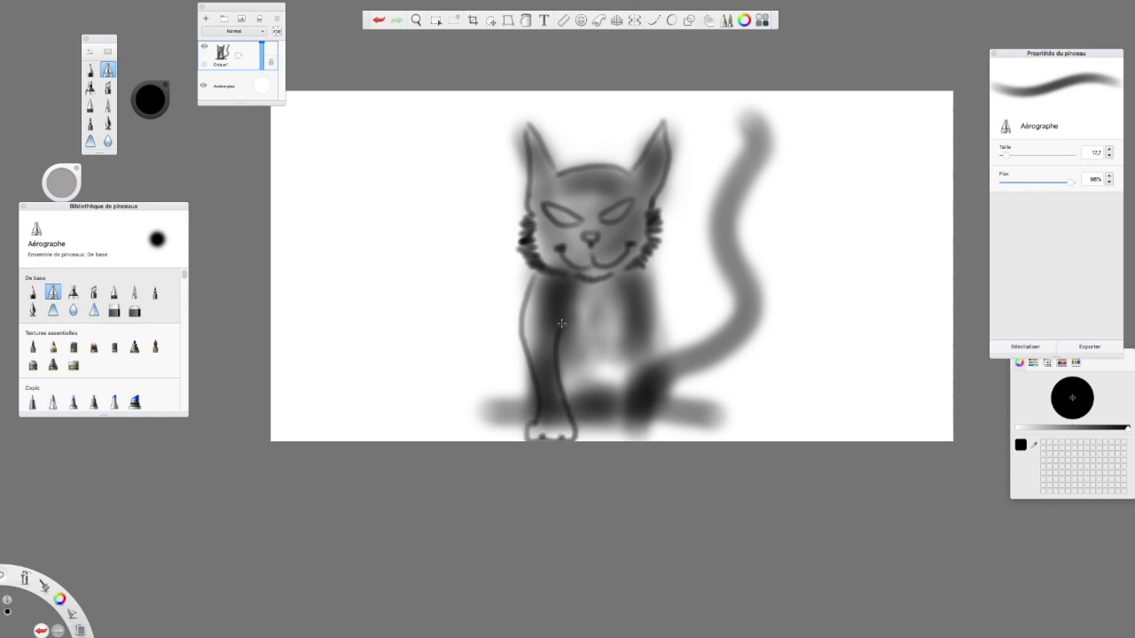
Outline the front leg and flank on the right, and sketch the toes of both hind paws.
{"action": "left_click_drag", "start_coordinate": [625, 345], "coordinate": [621, 409]}
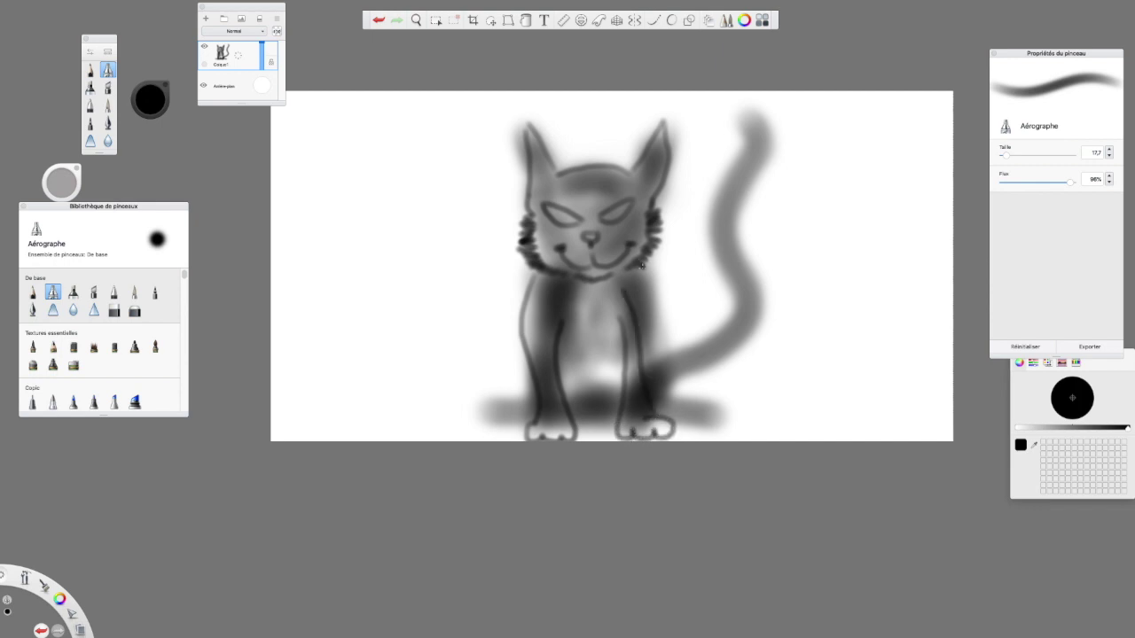
{"action": "left_click_drag", "start_coordinate": [644, 286], "coordinate": [665, 346]}
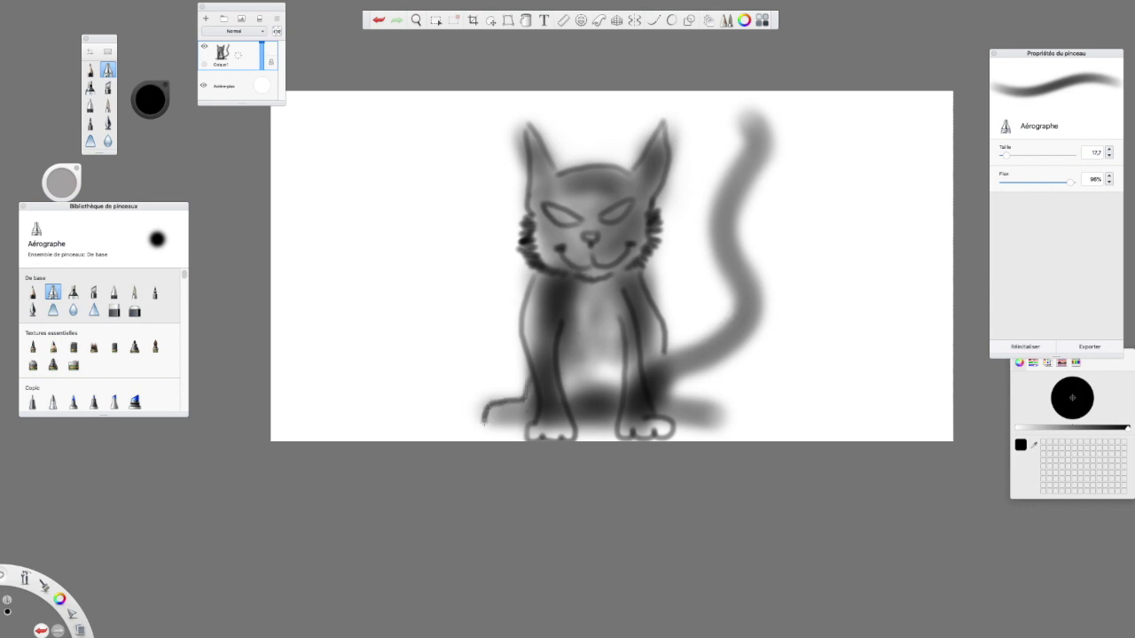
{"action": "left_click_drag", "start_coordinate": [522, 434], "coordinate": [483, 429]}
{"action": "left_click_drag", "start_coordinate": [667, 410], "coordinate": [689, 416]}
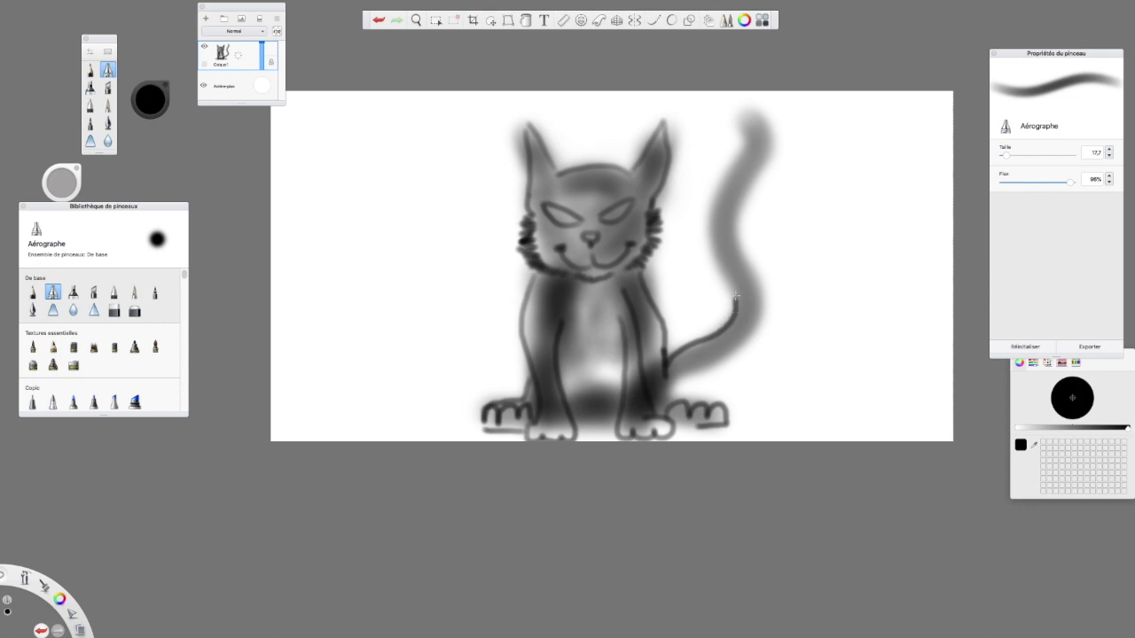
Outline both edges of the curved tail up to its hooked tip and back to the body.
{"action": "left_click_drag", "start_coordinate": [735, 302], "coordinate": [710, 239]}
{"action": "mouse_move", "coordinate": [742, 145]}
{"action": "left_mouse_down"}
{"action": "mouse_move", "coordinate": [726, 107]}
{"action": "mouse_move", "coordinate": [734, 103]}
{"action": "mouse_move", "coordinate": [743, 133]}
{"action": "mouse_move", "coordinate": [731, 106]}
{"action": "mouse_move", "coordinate": [746, 100]}
{"action": "mouse_move", "coordinate": [771, 131]}
{"action": "mouse_move", "coordinate": [735, 228]}
{"action": "mouse_move", "coordinate": [759, 313]}
{"action": "mouse_move", "coordinate": [731, 342]}
{"action": "left_mouse_up"}
{"action": "left_click_drag", "start_coordinate": [763, 307], "coordinate": [711, 372]}
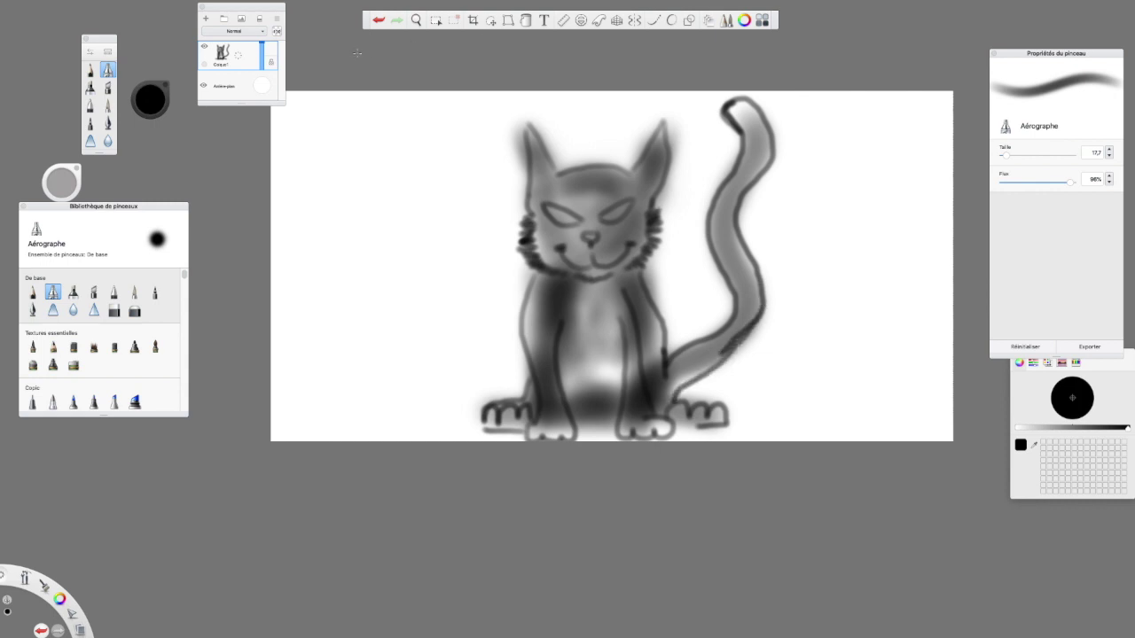
Switch to the Stylet encreur brush at size 11.2 and activate the straight-line shape tool.
{"action": "left_click", "coordinate": [108, 123]}
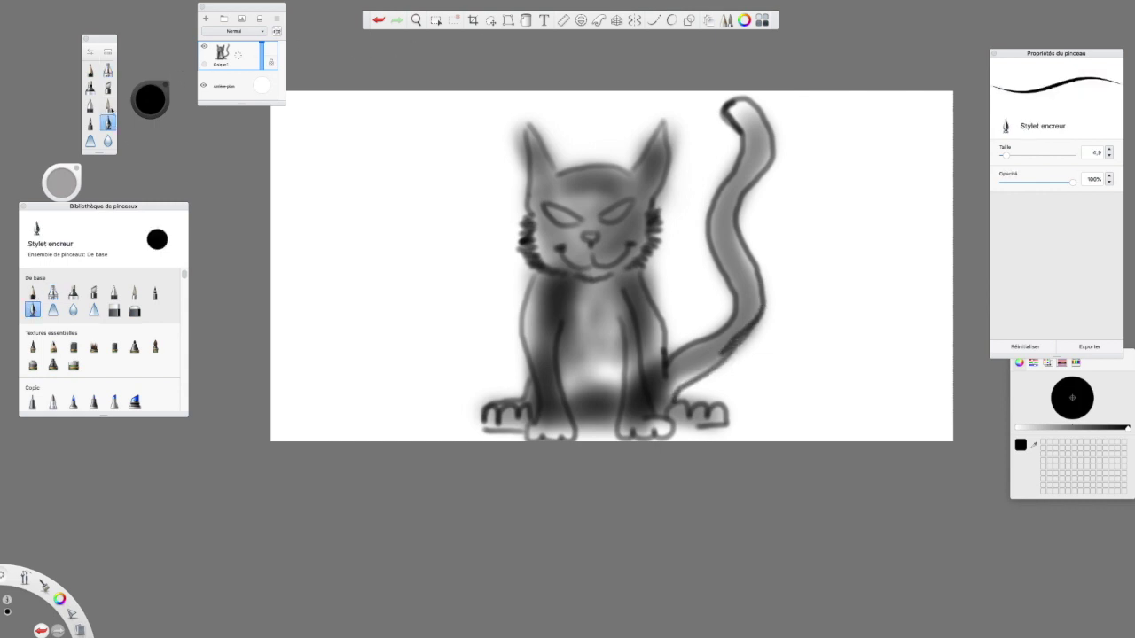
{"action": "left_click_drag", "start_coordinate": [1007, 155], "coordinate": [1013, 155]}
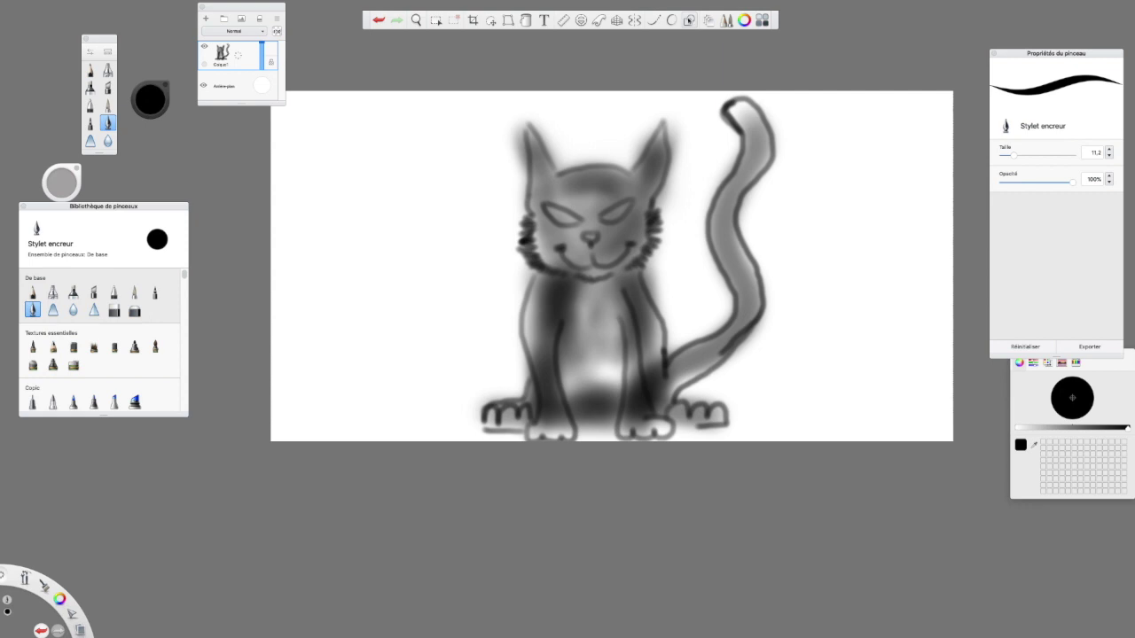
{"action": "left_click", "coordinate": [689, 20]}
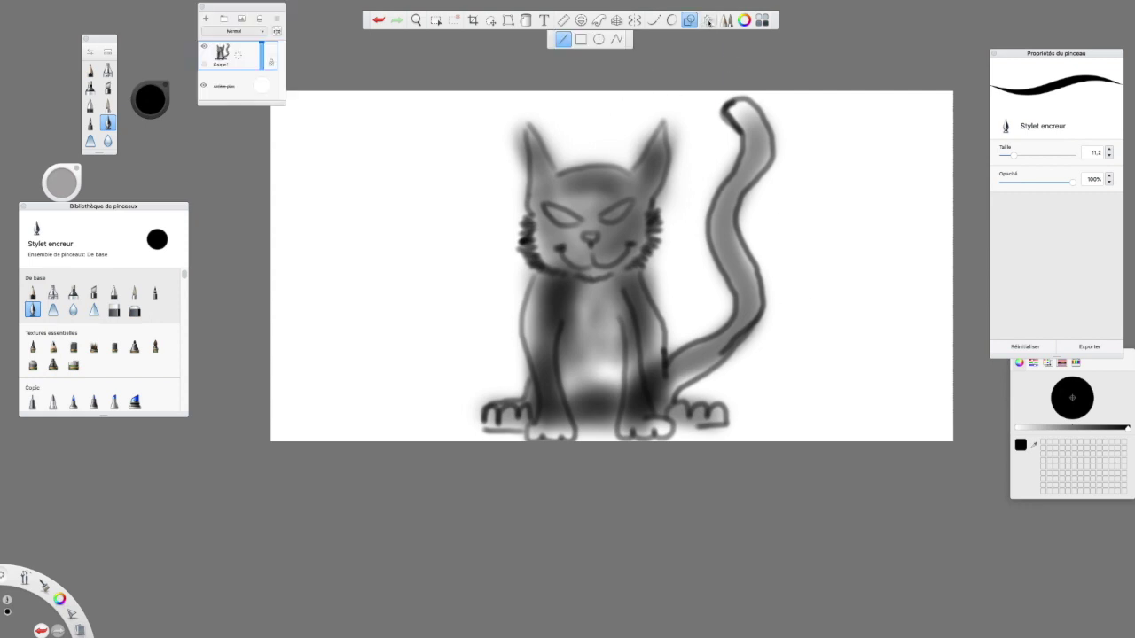
Add a new layer and place it between the cat sketch layer and the background.
{"action": "mouse_move", "coordinate": [254, 11]}
{"action": "left_mouse_down"}
{"action": "mouse_move", "coordinate": [454, 116]}
{"action": "mouse_move", "coordinate": [915, 93]}
{"action": "mouse_move", "coordinate": [952, 13]}
{"action": "left_mouse_up"}
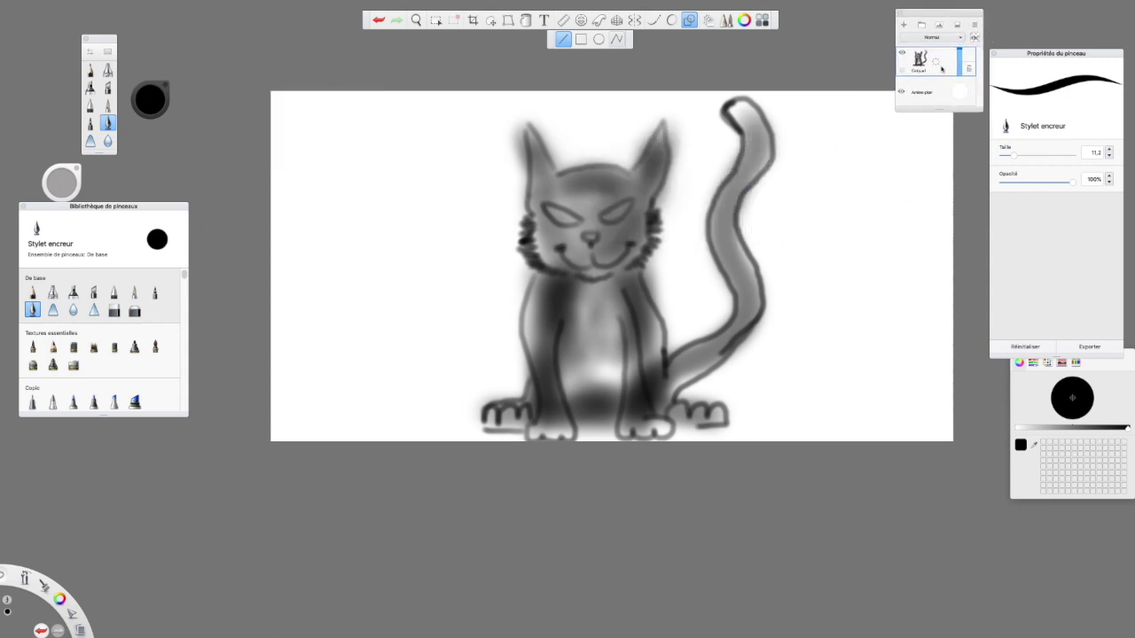
{"action": "left_click", "coordinate": [906, 25]}
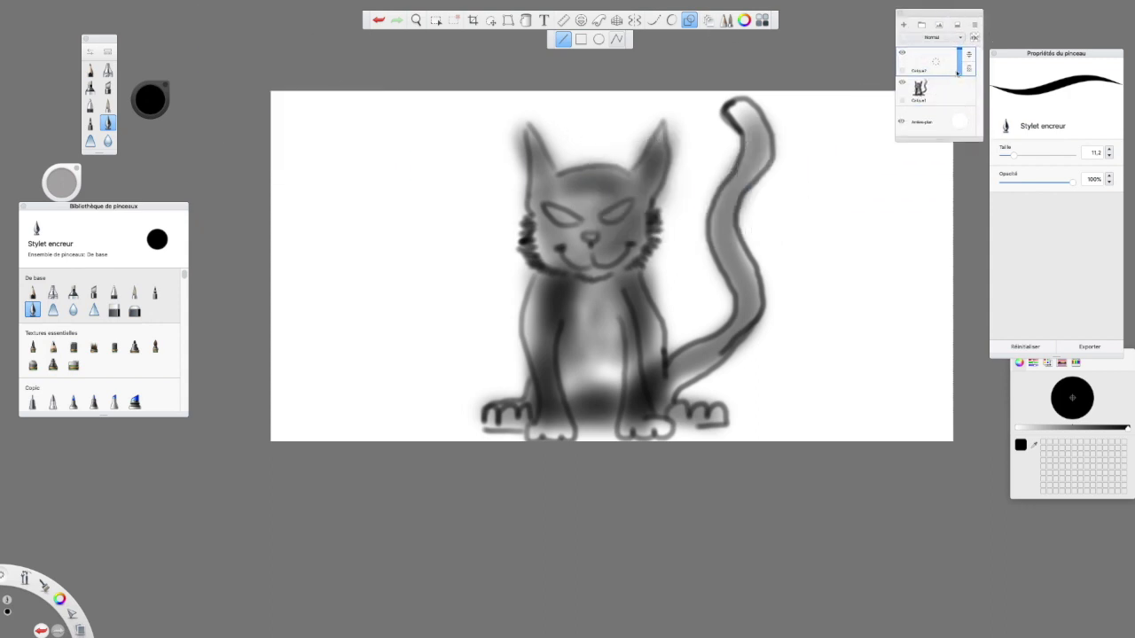
{"action": "left_click_drag", "start_coordinate": [932, 60], "coordinate": [962, 134]}
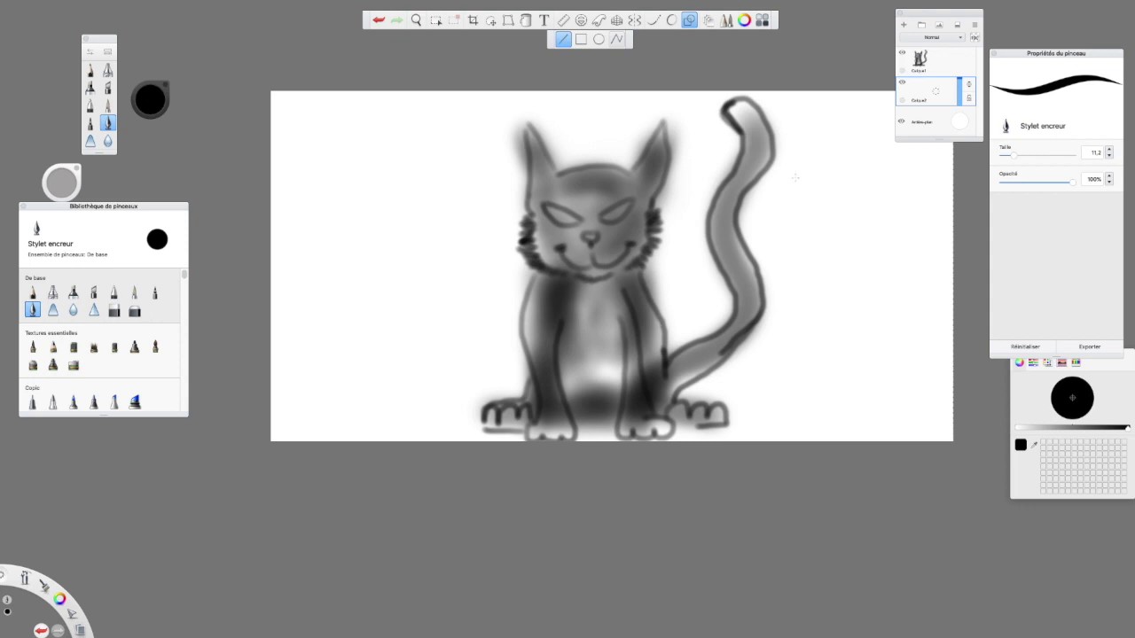
On the cat sketch layer, ink both slanted eye outlines in black with Stylet encreur at size 13.0.
{"action": "left_click", "coordinate": [948, 63]}
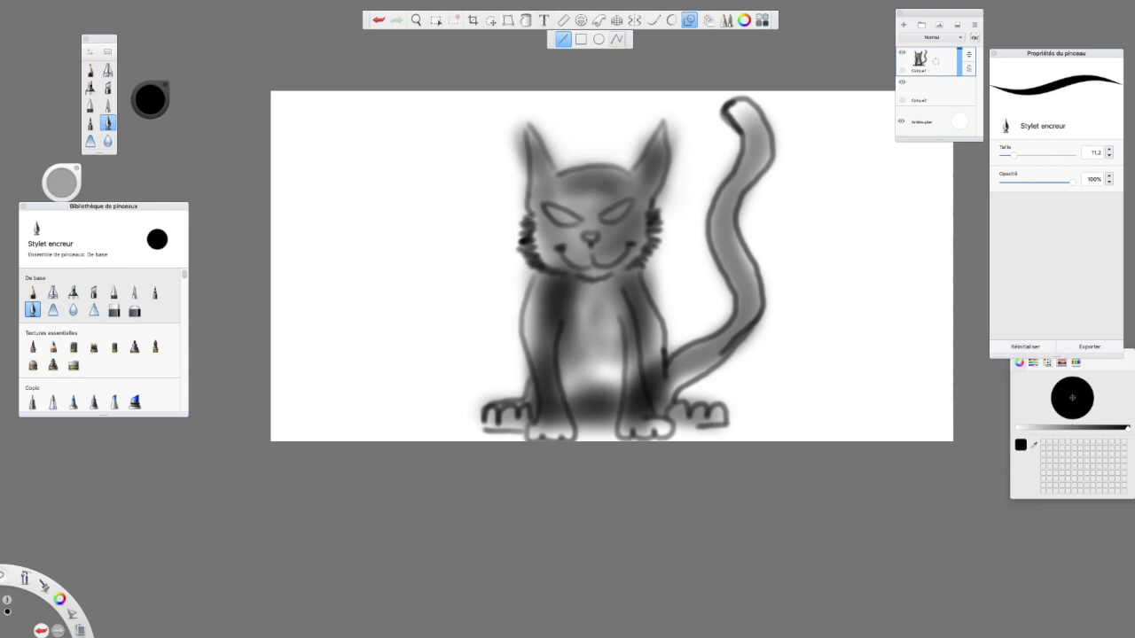
{"action": "left_click_drag", "start_coordinate": [1013, 155], "coordinate": [1017, 157]}
{"action": "left_click", "coordinate": [417, 22]}
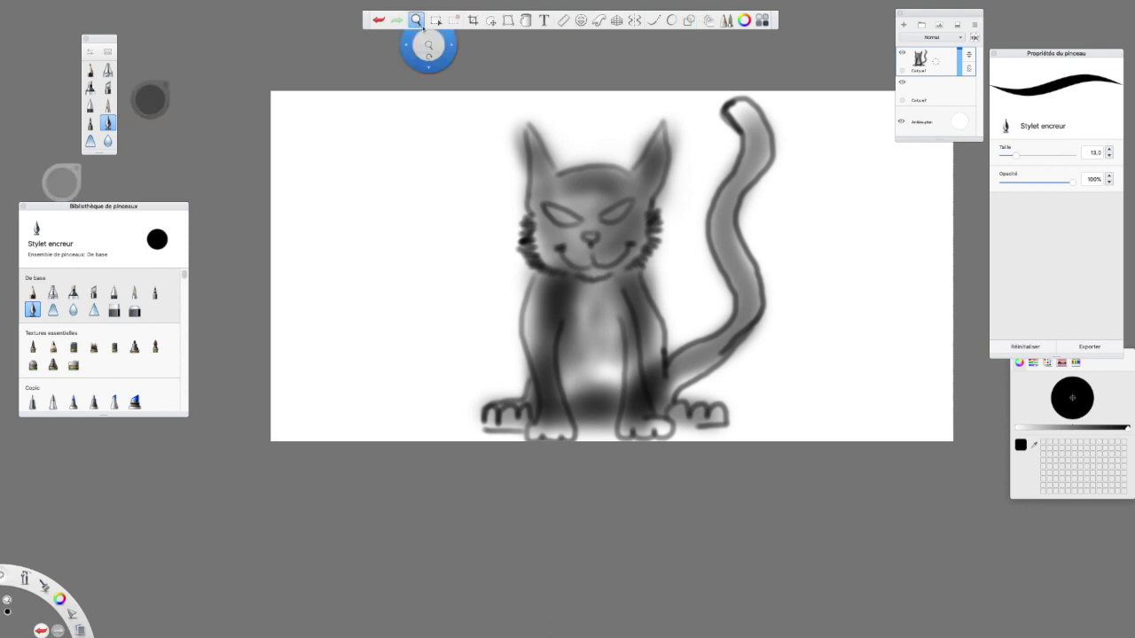
{"action": "left_click_drag", "start_coordinate": [641, 263], "coordinate": [678, 332]}
{"action": "left_click_drag", "start_coordinate": [670, 308], "coordinate": [702, 371]}
{"action": "left_click", "coordinate": [728, 377]}
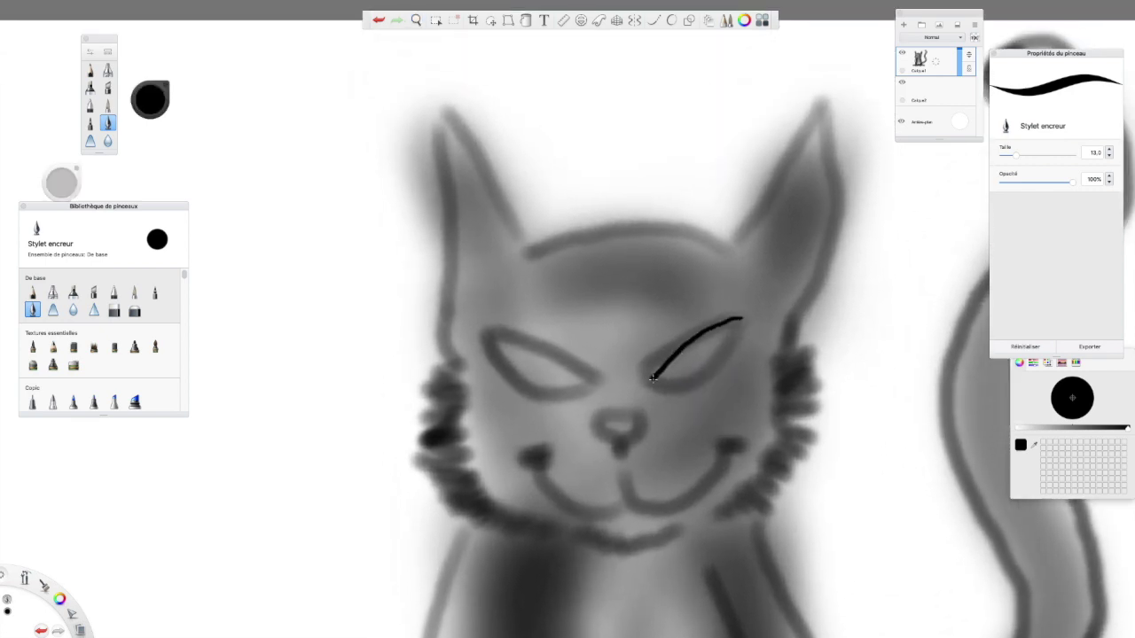
{"action": "mouse_move", "coordinate": [599, 381]}
{"action": "left_mouse_down"}
{"action": "mouse_move", "coordinate": [534, 347]}
{"action": "mouse_move", "coordinate": [487, 341]}
{"action": "mouse_move", "coordinate": [467, 319]}
{"action": "left_mouse_up"}
{"action": "mouse_move", "coordinate": [494, 366]}
{"action": "left_mouse_down"}
{"action": "mouse_move", "coordinate": [558, 398]}
{"action": "mouse_move", "coordinate": [587, 386]}
{"action": "left_mouse_up"}
{"action": "left_click_drag", "start_coordinate": [667, 389], "coordinate": [745, 326]}
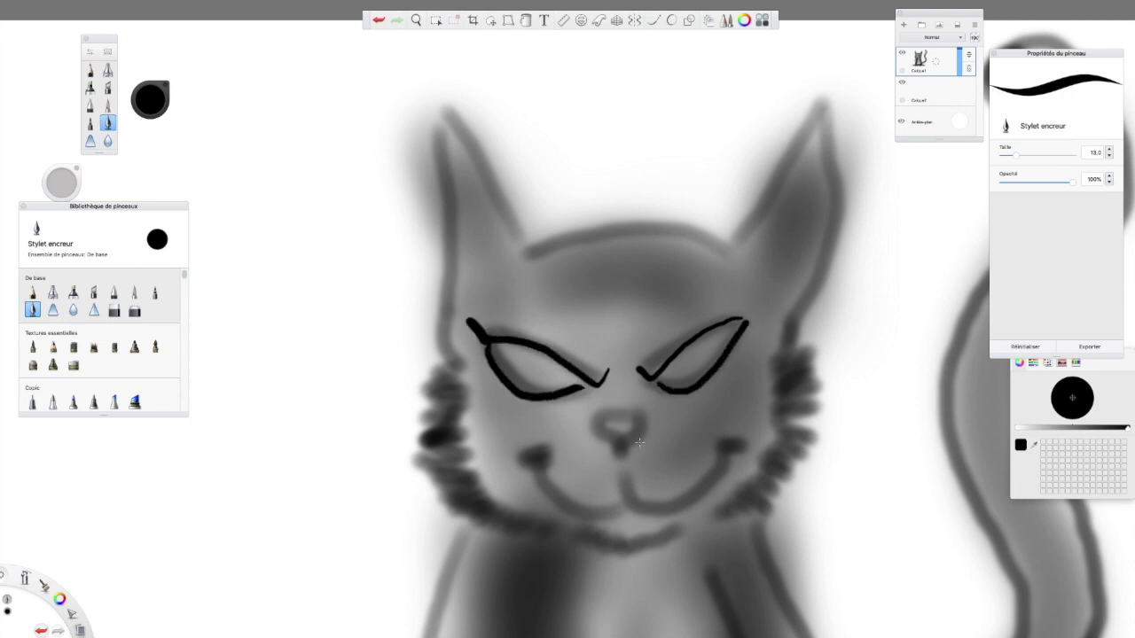
Choose a pink colour and paint the cat's nose with a short vertical stroke beneath it.
{"action": "left_click", "coordinate": [152, 100]}
{"action": "left_click", "coordinate": [164, 115]}
{"action": "left_click_drag", "start_coordinate": [155, 96], "coordinate": [149, 93]}
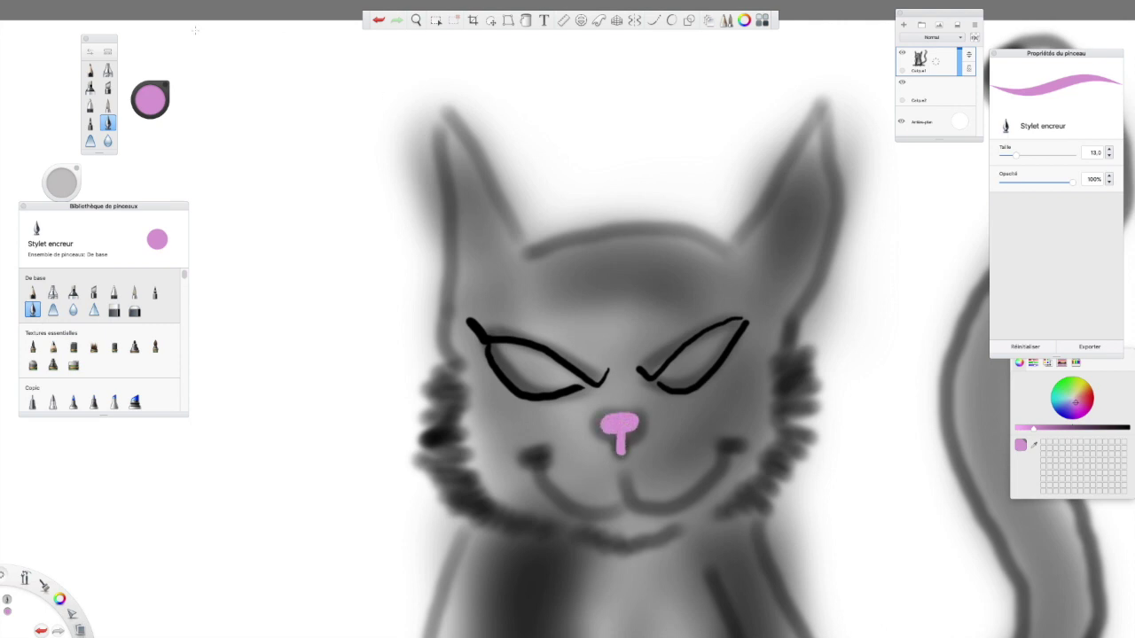
Choose a medium green and paint a round iris inside each eye with the Aérographe brush.
{"action": "mouse_move", "coordinate": [148, 102]}
{"action": "left_click_drag", "start_coordinate": [133, 94], "coordinate": [147, 99]}
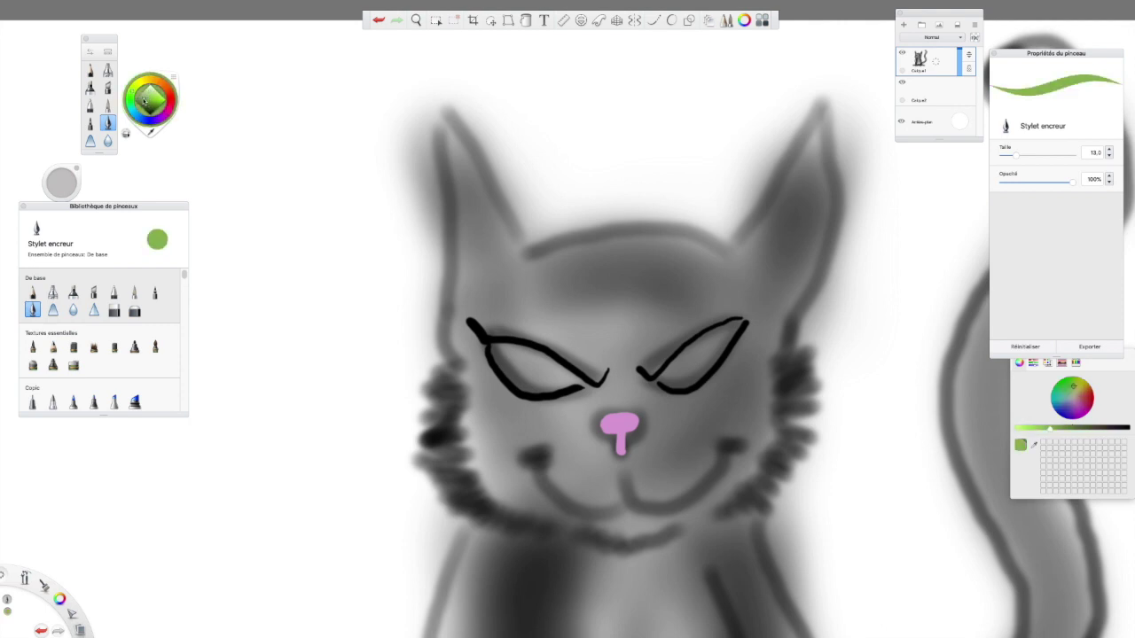
{"action": "left_click", "coordinate": [147, 104]}
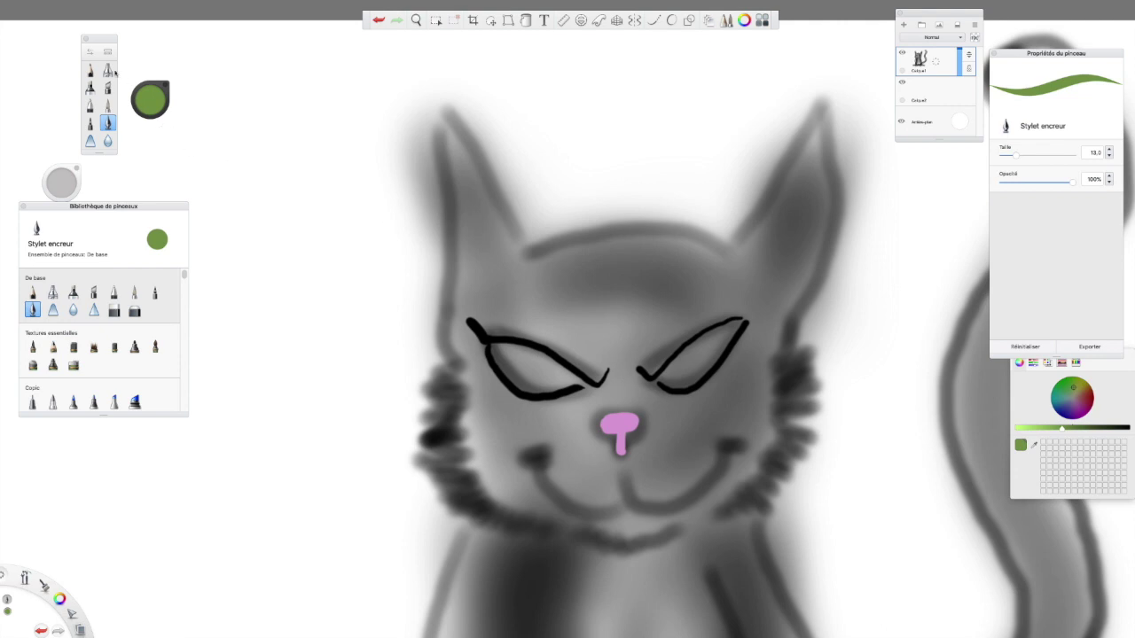
{"action": "left_click", "coordinate": [108, 71]}
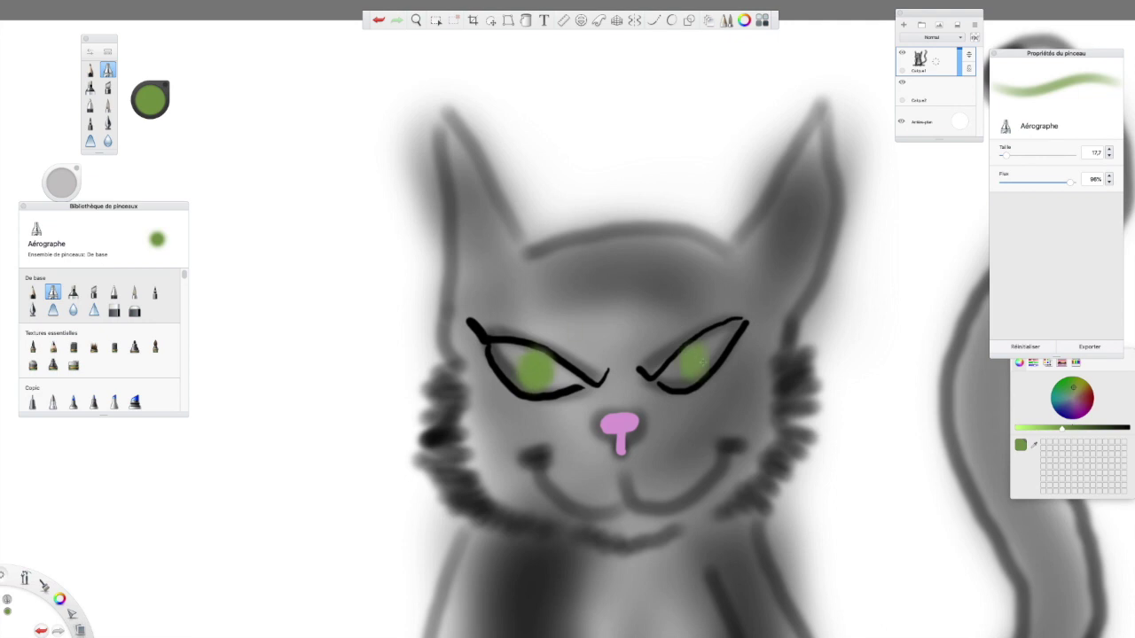
Ink the top of the head and the left ear in black with Stylet encreur at size 21.5.
{"action": "left_click", "coordinate": [416, 19]}
{"action": "left_click_drag", "start_coordinate": [641, 387], "coordinate": [671, 343]}
{"action": "left_click_drag", "start_coordinate": [643, 451], "coordinate": [580, 516]}
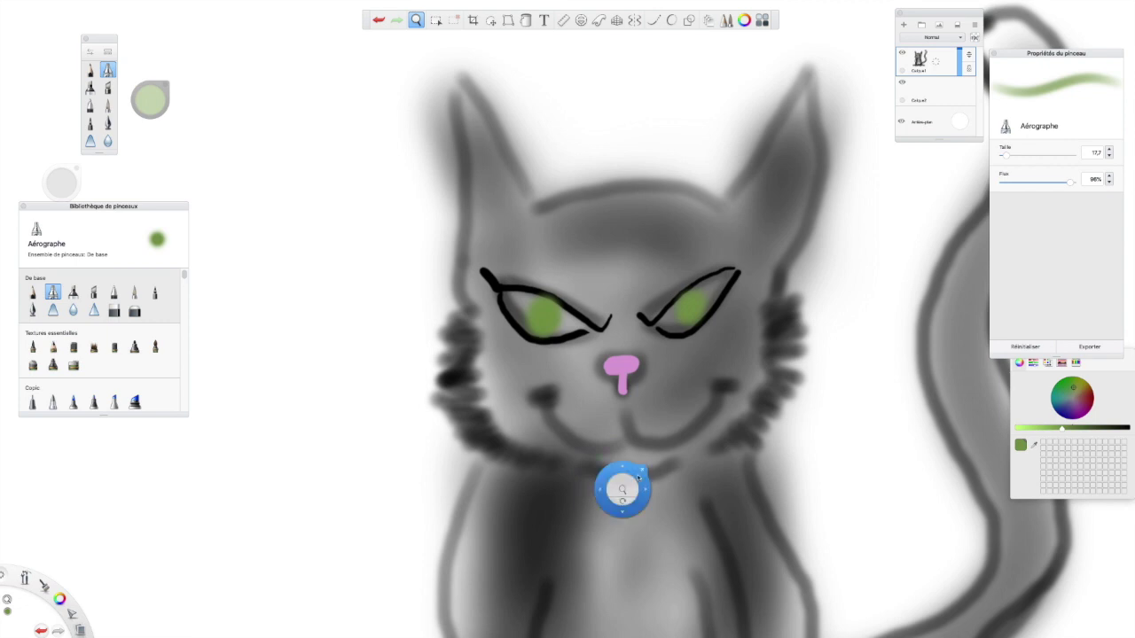
{"action": "left_click", "coordinate": [642, 469]}
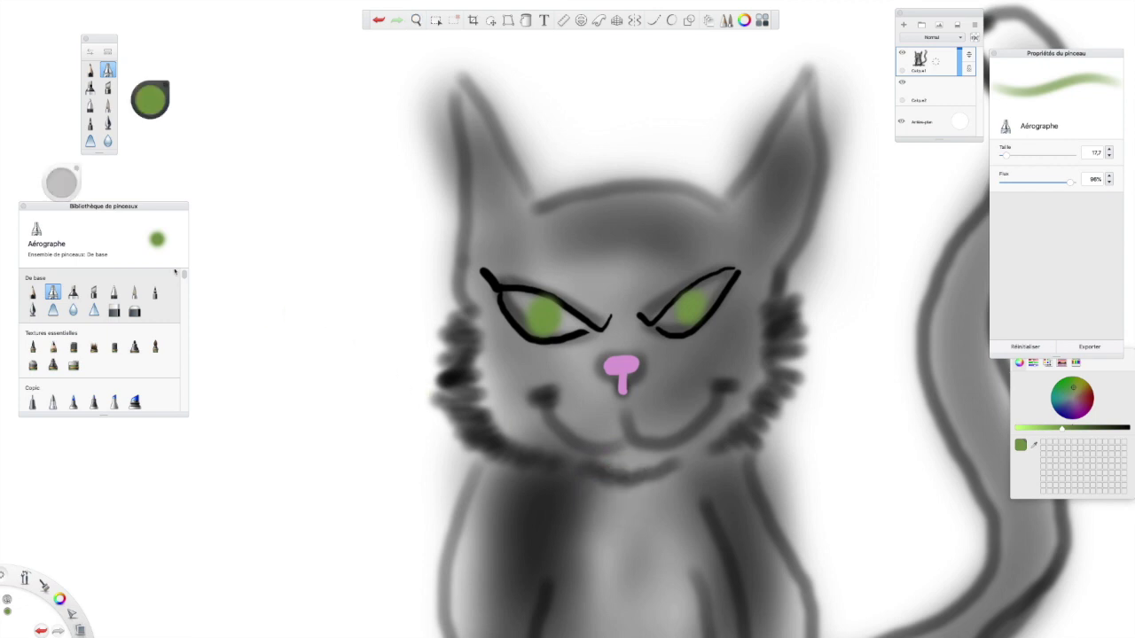
{"action": "left_click", "coordinate": [152, 104]}
{"action": "left_click", "coordinate": [107, 123]}
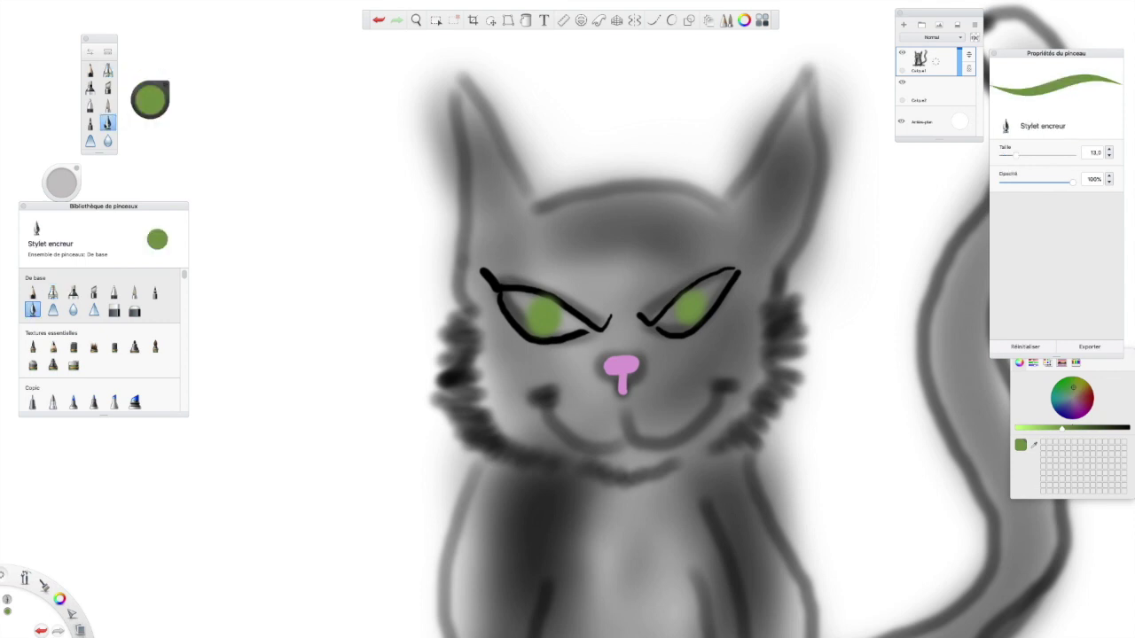
{"action": "left_click", "coordinate": [144, 110]}
{"action": "left_click_drag", "start_coordinate": [150, 105], "coordinate": [161, 125]}
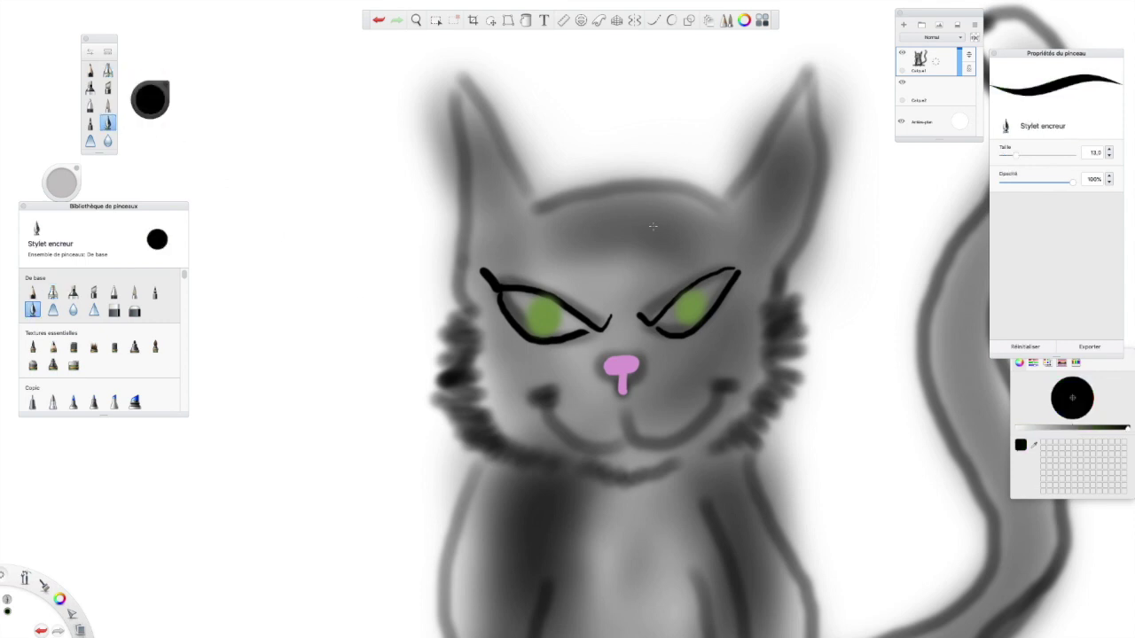
{"action": "left_click_drag", "start_coordinate": [1013, 156], "coordinate": [1026, 156]}
{"action": "mouse_move", "coordinate": [727, 204]}
{"action": "left_mouse_down"}
{"action": "mouse_move", "coordinate": [597, 183]}
{"action": "mouse_move", "coordinate": [537, 209]}
{"action": "mouse_move", "coordinate": [459, 59]}
{"action": "mouse_move", "coordinate": [444, 80]}
{"action": "mouse_move", "coordinate": [457, 114]}
{"action": "mouse_move", "coordinate": [468, 279]}
{"action": "left_mouse_up"}
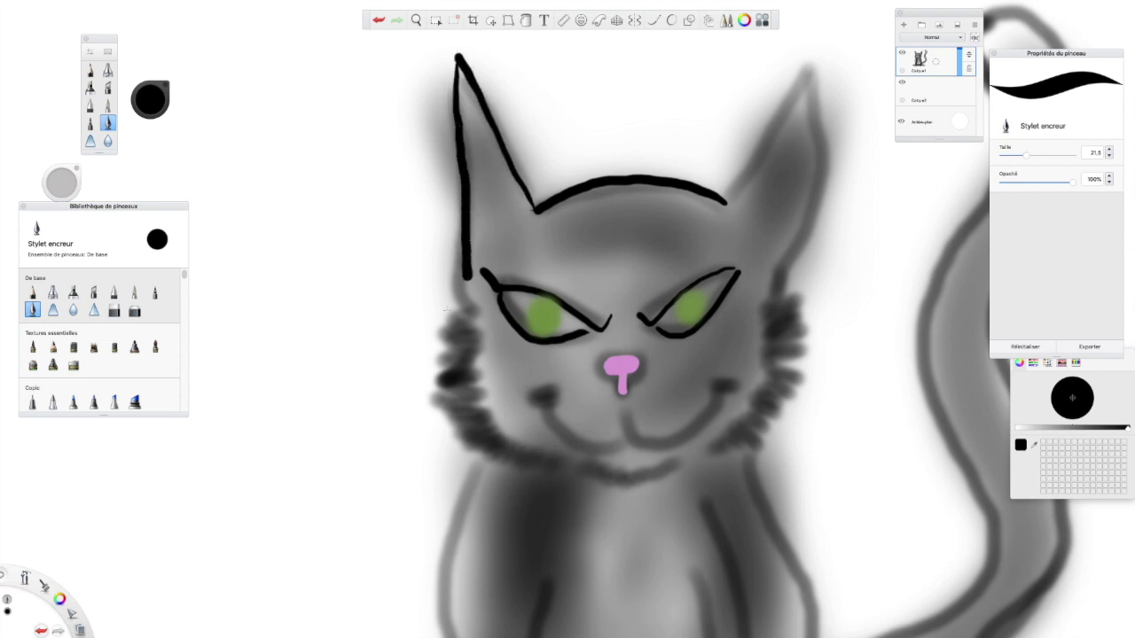
Ink the left cheek's jagged fur and the chin, using brush size 14.8 and then 10.1.
{"action": "left_click_drag", "start_coordinate": [1025, 155], "coordinate": [1018, 155]}
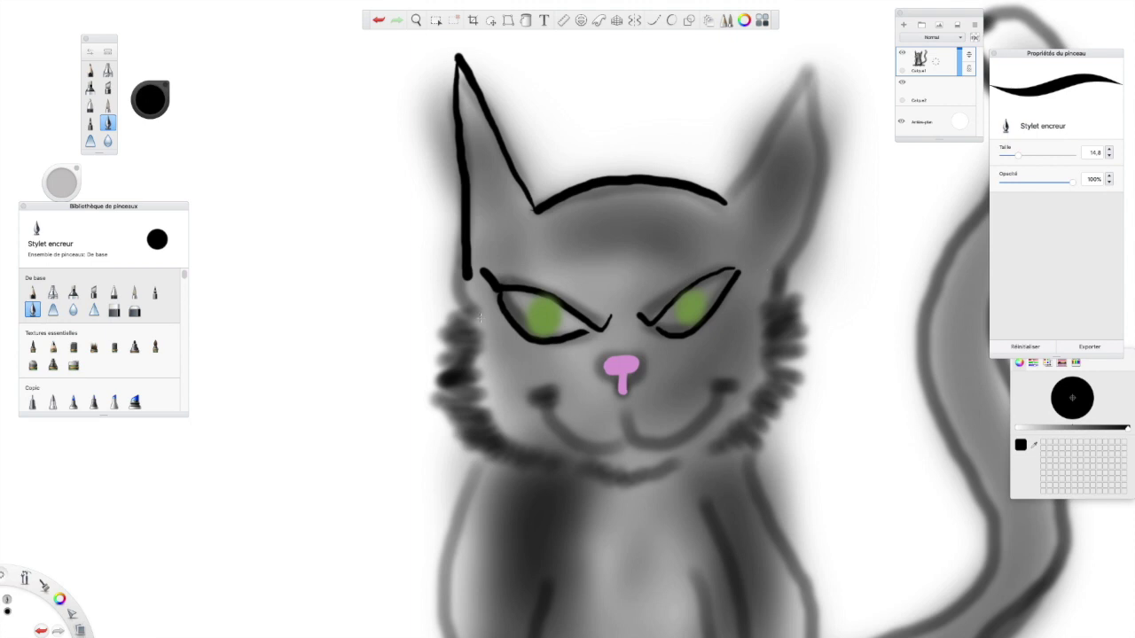
{"action": "mouse_move", "coordinate": [468, 304]}
{"action": "left_mouse_down"}
{"action": "mouse_move", "coordinate": [470, 319]}
{"action": "mouse_move", "coordinate": [439, 346]}
{"action": "mouse_move", "coordinate": [452, 370]}
{"action": "left_mouse_up"}
{"action": "left_click_drag", "start_coordinate": [1015, 155], "coordinate": [1009, 155]}
{"action": "mouse_move", "coordinate": [455, 377]}
{"action": "left_mouse_down"}
{"action": "mouse_move", "coordinate": [455, 415]}
{"action": "mouse_move", "coordinate": [483, 454]}
{"action": "mouse_move", "coordinate": [583, 471]}
{"action": "left_mouse_up"}
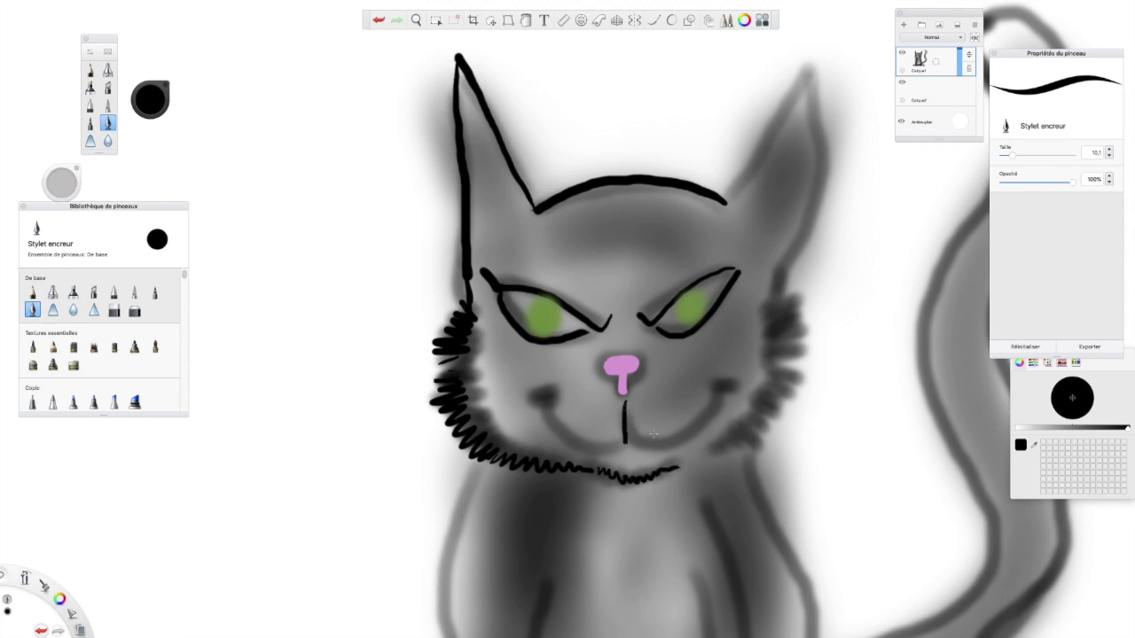
Ink both curled halves of the smile in black, and outline the sides of each iris in dark green with Stylet encreur.
{"action": "mouse_move", "coordinate": [650, 446]}
{"action": "left_mouse_down"}
{"action": "mouse_move", "coordinate": [701, 429]}
{"action": "mouse_move", "coordinate": [720, 392]}
{"action": "mouse_move", "coordinate": [700, 376]}
{"action": "left_mouse_up"}
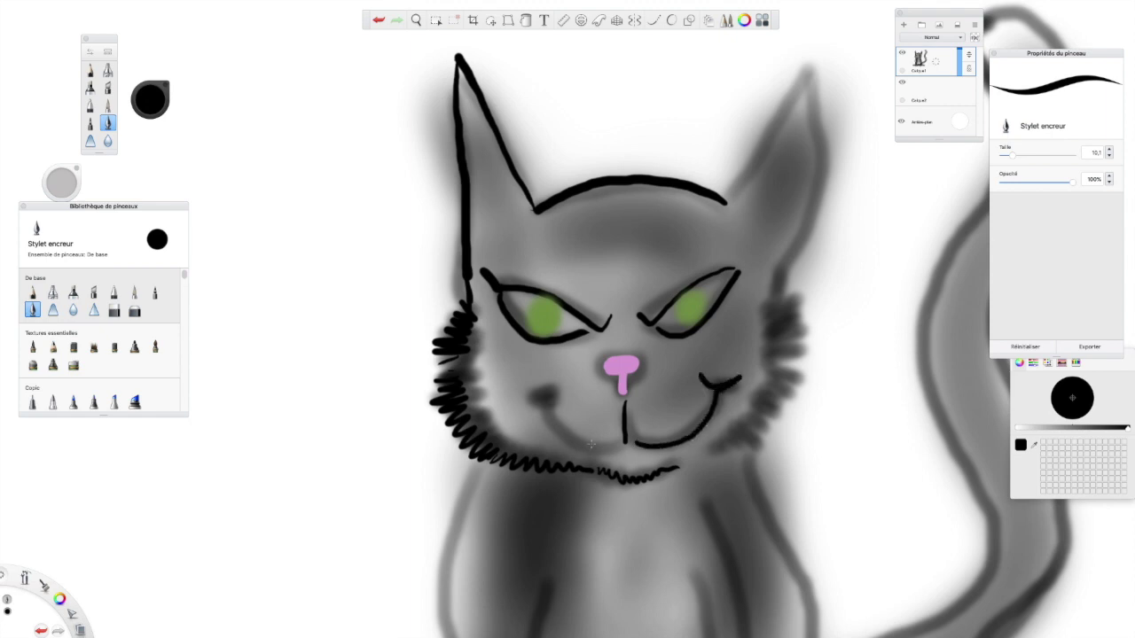
{"action": "mouse_move", "coordinate": [619, 442]}
{"action": "left_mouse_down"}
{"action": "mouse_move", "coordinate": [558, 443]}
{"action": "mouse_move", "coordinate": [542, 401]}
{"action": "mouse_move", "coordinate": [521, 388]}
{"action": "left_mouse_up"}
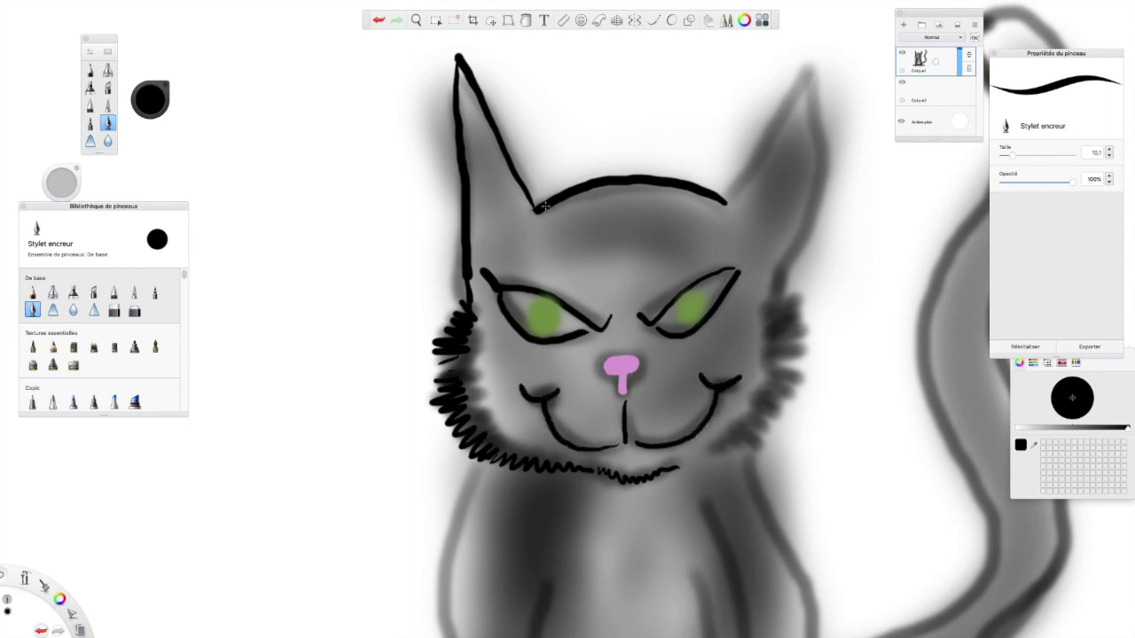
{"action": "left_click", "coordinate": [154, 101]}
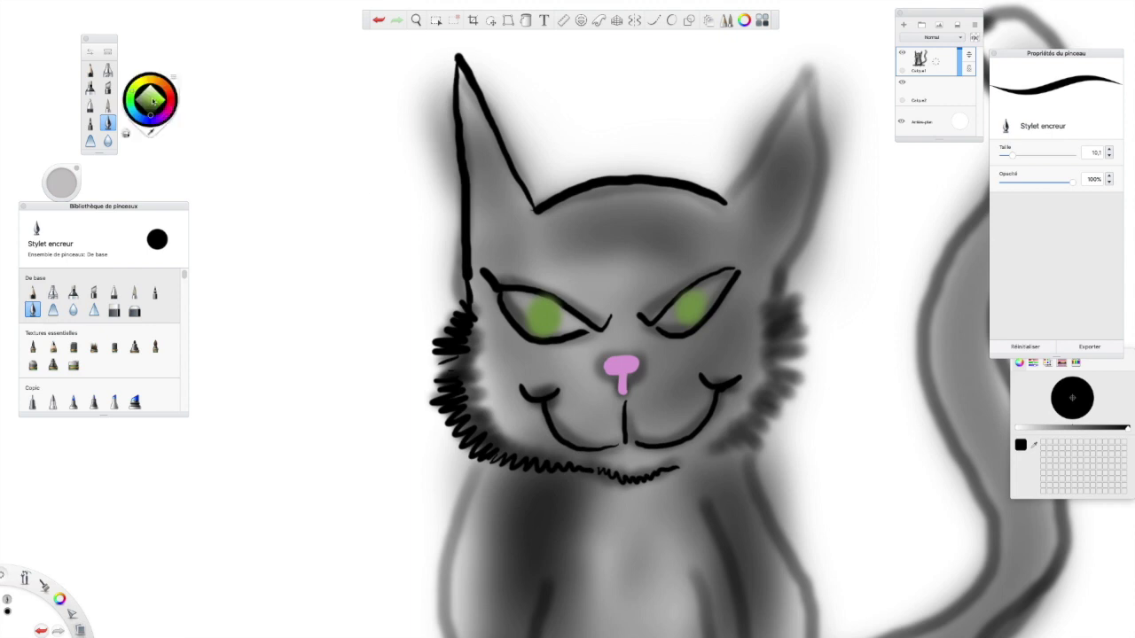
{"action": "left_click", "coordinate": [148, 103]}
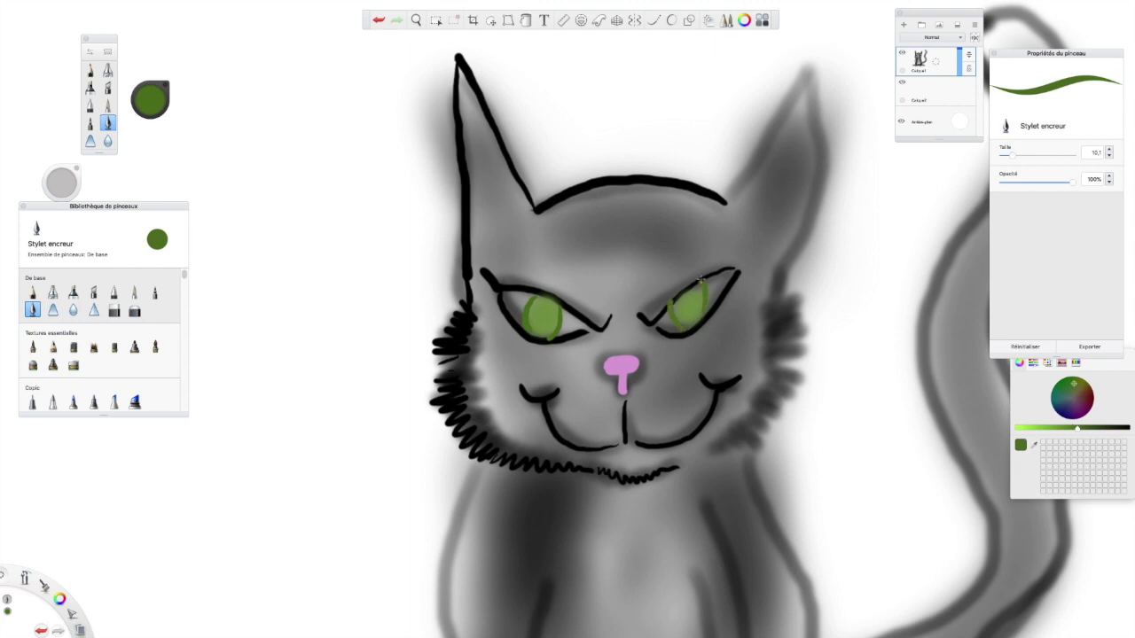
On the empty layer below the drawing, paint a near-black patch on the right cheek with the Pinceau brush at size 21.4.
{"action": "left_click", "coordinate": [417, 20]}
{"action": "left_click_drag", "start_coordinate": [626, 353], "coordinate": [637, 214]}
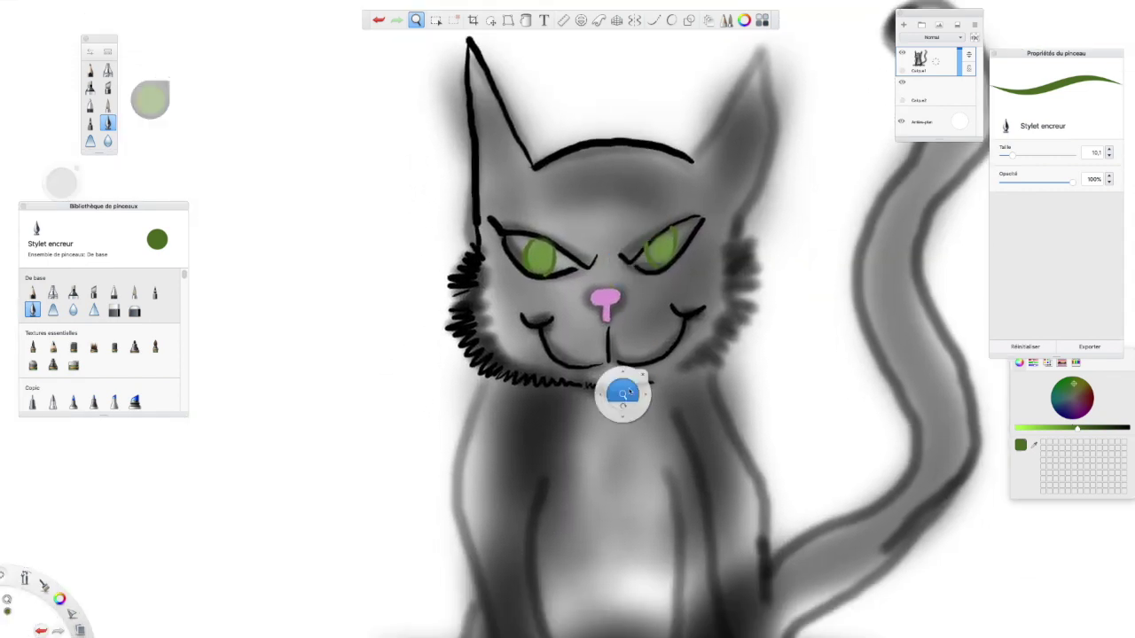
{"action": "left_click", "coordinate": [931, 91]}
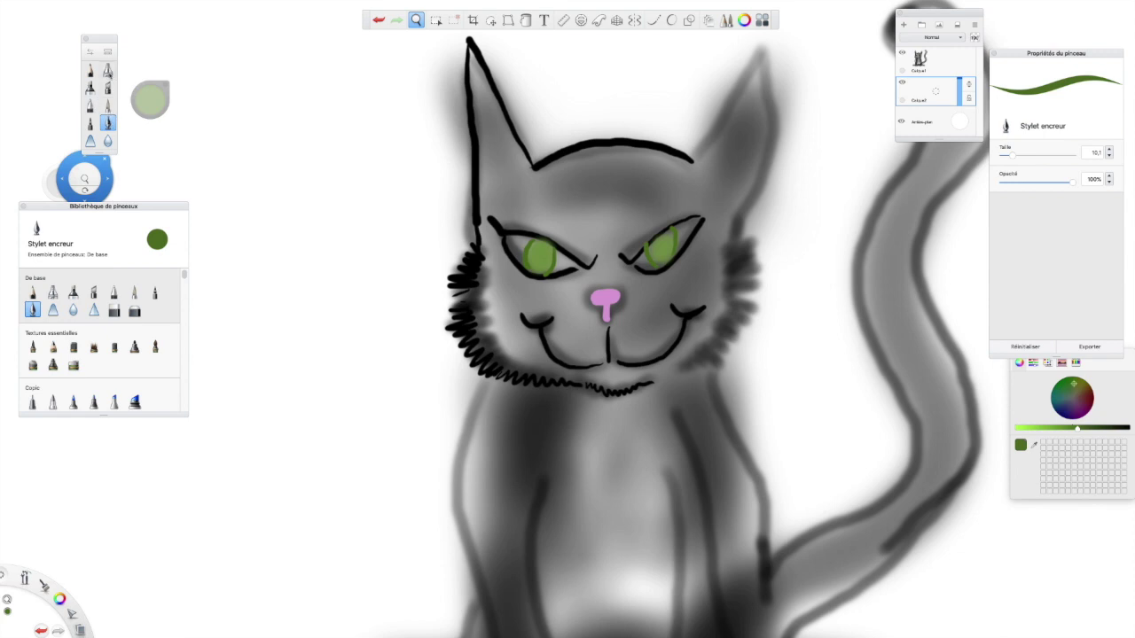
{"action": "left_click", "coordinate": [134, 292]}
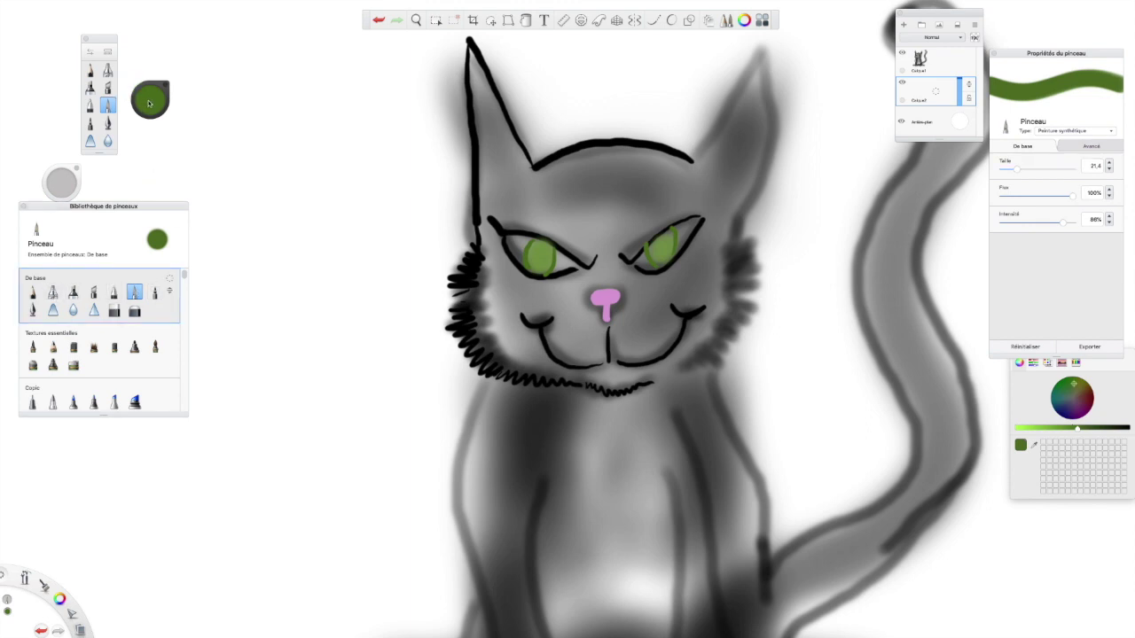
{"action": "left_click_drag", "start_coordinate": [150, 105], "coordinate": [274, 220]}
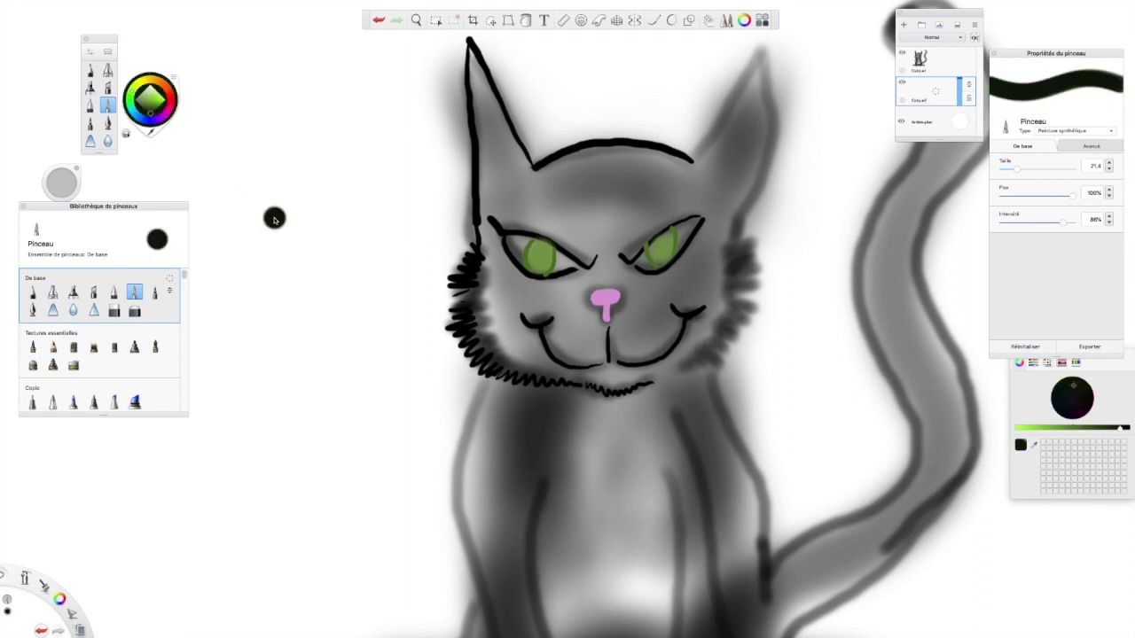
{"action": "left_click", "coordinate": [698, 270]}
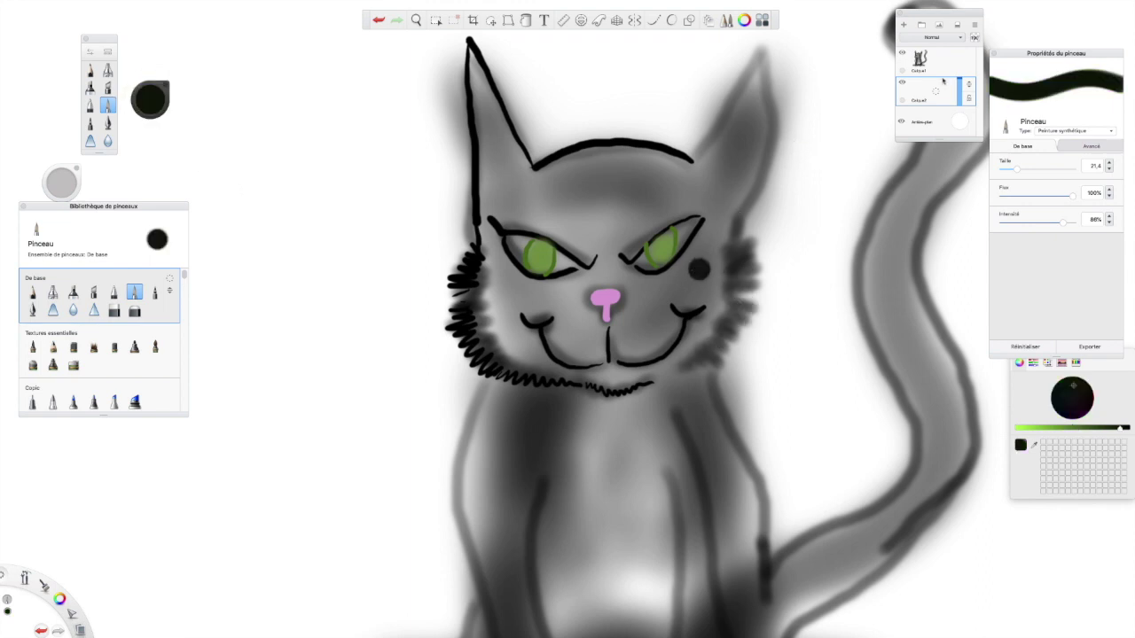
{"action": "mouse_move", "coordinate": [702, 267]}
{"action": "left_mouse_down"}
{"action": "mouse_move", "coordinate": [663, 285]}
{"action": "mouse_move", "coordinate": [658, 313]}
{"action": "mouse_move", "coordinate": [676, 315]}
{"action": "mouse_move", "coordinate": [665, 335]}
{"action": "left_mouse_up"}
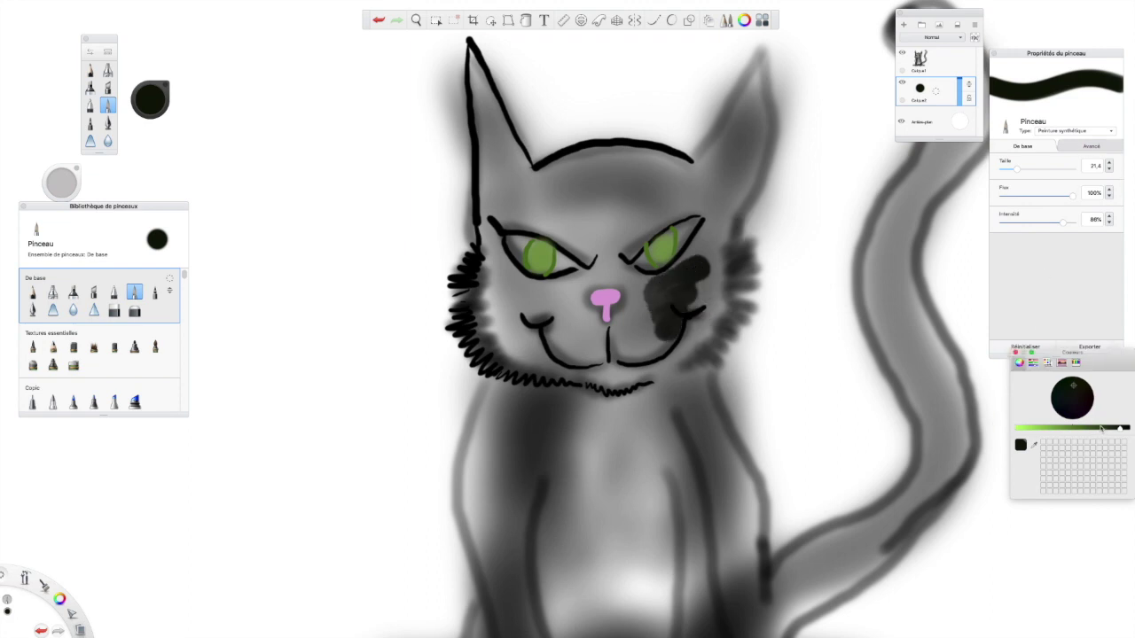
Choose a saturated dark blue and paint over both cheeks, the muzzle and the chin with the Pinceau brush.
{"action": "left_click_drag", "start_coordinate": [1101, 428], "coordinate": [1096, 428]}
{"action": "left_click", "coordinate": [151, 107]}
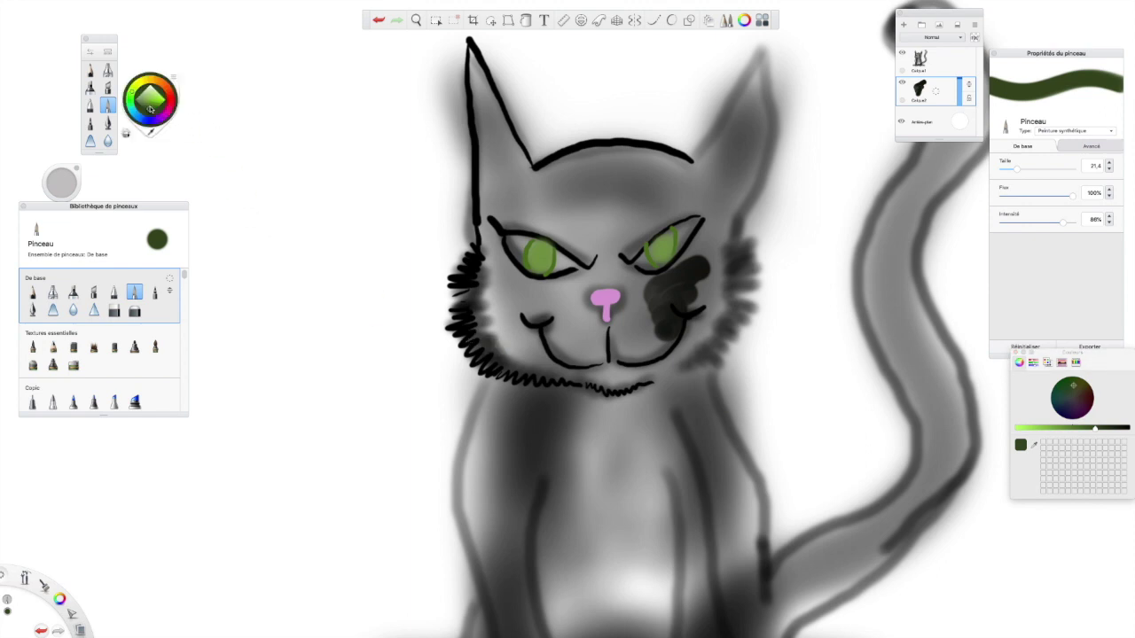
{"action": "left_click_drag", "start_coordinate": [149, 124], "coordinate": [148, 113]}
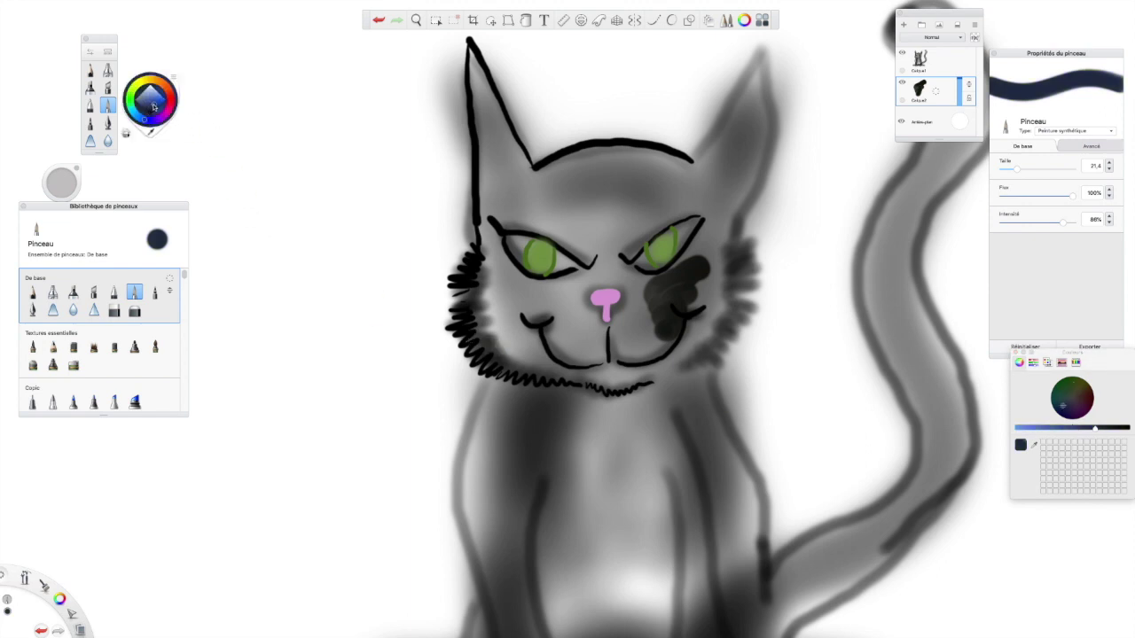
{"action": "left_click", "coordinate": [154, 107]}
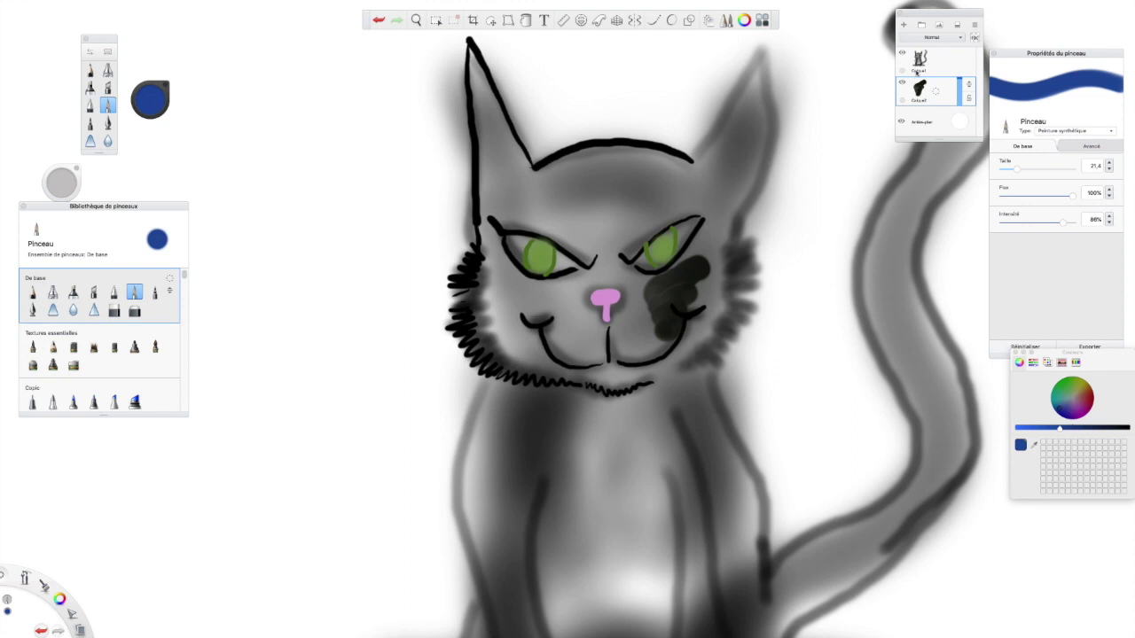
{"action": "mouse_move", "coordinate": [661, 312]}
{"action": "left_mouse_down"}
{"action": "mouse_move", "coordinate": [688, 285]}
{"action": "mouse_move", "coordinate": [678, 279]}
{"action": "mouse_move", "coordinate": [659, 286]}
{"action": "mouse_move", "coordinate": [652, 329]}
{"action": "mouse_move", "coordinate": [639, 329]}
{"action": "mouse_move", "coordinate": [647, 290]}
{"action": "mouse_move", "coordinate": [637, 283]}
{"action": "mouse_move", "coordinate": [676, 299]}
{"action": "mouse_move", "coordinate": [701, 293]}
{"action": "mouse_move", "coordinate": [700, 324]}
{"action": "mouse_move", "coordinate": [610, 380]}
{"action": "mouse_move", "coordinate": [526, 361]}
{"action": "mouse_move", "coordinate": [494, 330]}
{"action": "mouse_move", "coordinate": [503, 317]}
{"action": "mouse_move", "coordinate": [475, 317]}
{"action": "mouse_move", "coordinate": [494, 298]}
{"action": "mouse_move", "coordinate": [482, 280]}
{"action": "mouse_move", "coordinate": [492, 264]}
{"action": "mouse_move", "coordinate": [564, 366]}
{"action": "mouse_move", "coordinate": [581, 359]}
{"action": "mouse_move", "coordinate": [597, 371]}
{"action": "mouse_move", "coordinate": [590, 347]}
{"action": "mouse_move", "coordinate": [575, 354]}
{"action": "mouse_move", "coordinate": [559, 342]}
{"action": "mouse_move", "coordinate": [575, 320]}
{"action": "mouse_move", "coordinate": [586, 341]}
{"action": "mouse_move", "coordinate": [555, 299]}
{"action": "mouse_move", "coordinate": [528, 289]}
{"action": "mouse_move", "coordinate": [578, 312]}
{"action": "left_mouse_up"}
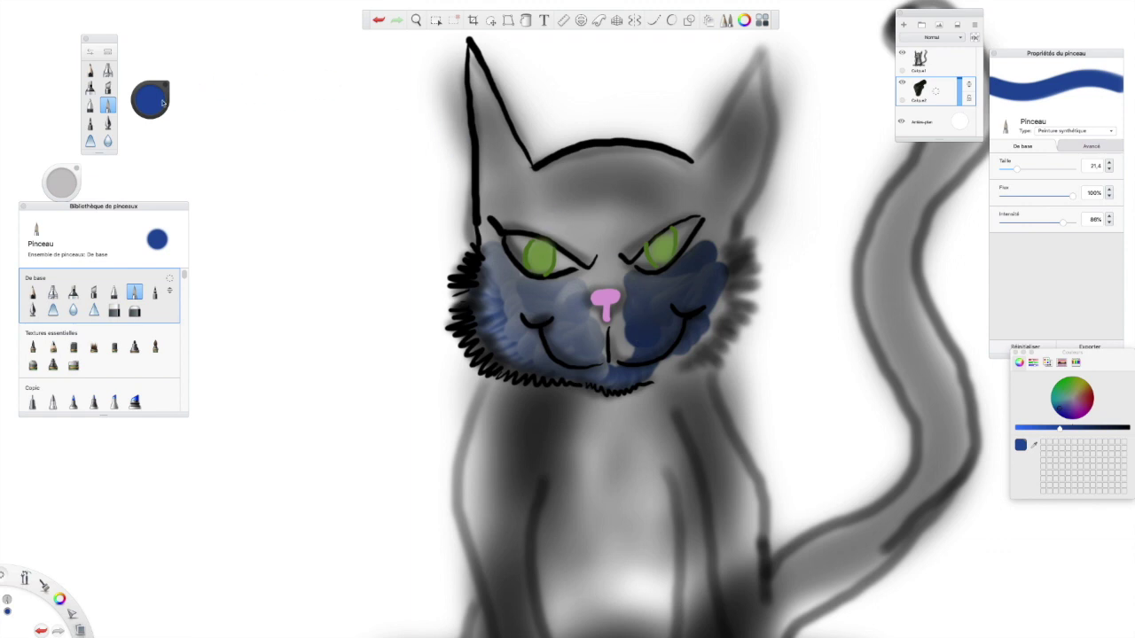
Shade the blue cheeks and muzzle with a very dark navy, using the Aérographe brush at size 49.3.
{"action": "left_click", "coordinate": [107, 71]}
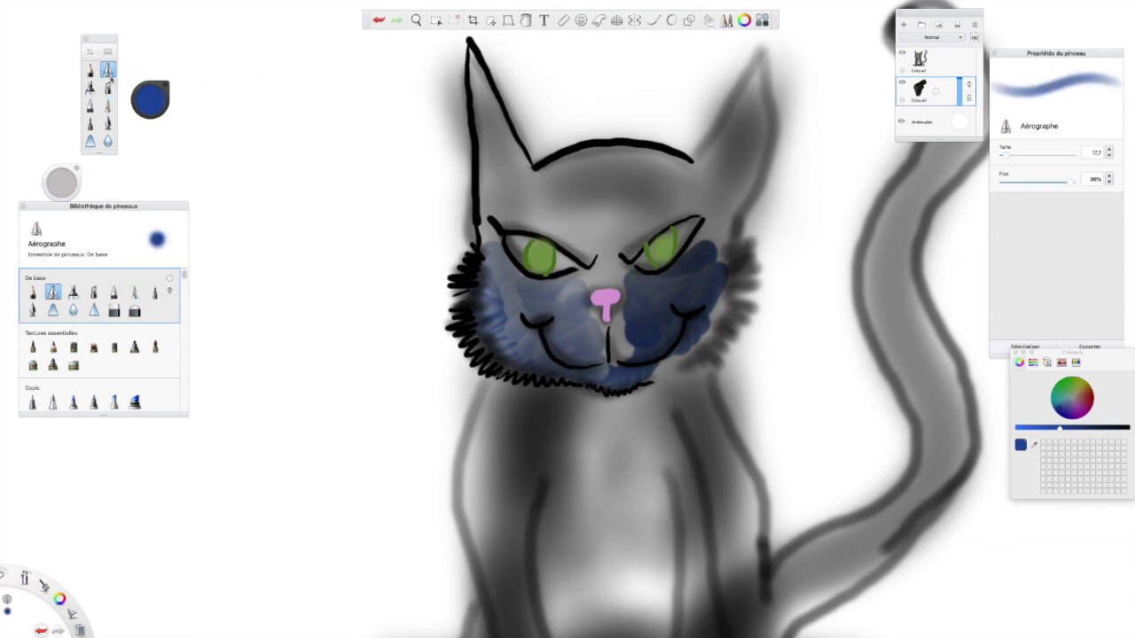
{"action": "left_click", "coordinate": [149, 100]}
{"action": "left_click", "coordinate": [153, 112]}
{"action": "left_click_drag", "start_coordinate": [571, 349], "coordinate": [582, 353]}
{"action": "left_click_drag", "start_coordinate": [1007, 155], "coordinate": [1016, 155]}
{"action": "mouse_move", "coordinate": [578, 342]}
{"action": "left_mouse_down"}
{"action": "mouse_move", "coordinate": [549, 336]}
{"action": "mouse_move", "coordinate": [548, 321]}
{"action": "mouse_move", "coordinate": [576, 329]}
{"action": "mouse_move", "coordinate": [555, 308]}
{"action": "mouse_move", "coordinate": [562, 296]}
{"action": "mouse_move", "coordinate": [516, 286]}
{"action": "mouse_move", "coordinate": [498, 257]}
{"action": "mouse_move", "coordinate": [497, 285]}
{"action": "mouse_move", "coordinate": [518, 314]}
{"action": "mouse_move", "coordinate": [535, 312]}
{"action": "mouse_move", "coordinate": [592, 353]}
{"action": "mouse_move", "coordinate": [600, 342]}
{"action": "mouse_move", "coordinate": [584, 322]}
{"action": "mouse_move", "coordinate": [582, 291]}
{"action": "mouse_move", "coordinate": [601, 318]}
{"action": "mouse_move", "coordinate": [643, 331]}
{"action": "mouse_move", "coordinate": [632, 322]}
{"action": "mouse_move", "coordinate": [653, 293]}
{"action": "mouse_move", "coordinate": [639, 281]}
{"action": "mouse_move", "coordinate": [659, 300]}
{"action": "mouse_move", "coordinate": [694, 267]}
{"action": "mouse_move", "coordinate": [715, 284]}
{"action": "mouse_move", "coordinate": [711, 307]}
{"action": "mouse_move", "coordinate": [687, 324]}
{"action": "mouse_move", "coordinate": [691, 342]}
{"action": "mouse_move", "coordinate": [659, 368]}
{"action": "left_mouse_up"}
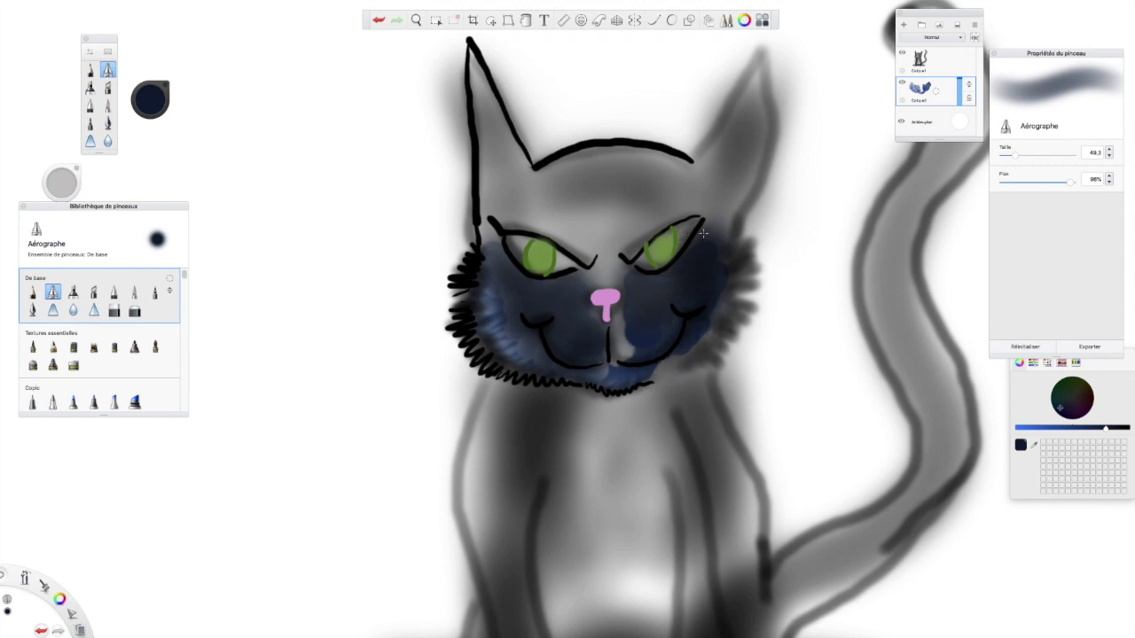
Choose a medium navy blue and airbrush the left cheek, the area around the mouth and the right cheek.
{"action": "left_click_drag", "start_coordinate": [149, 115], "coordinate": [160, 106]}
{"action": "left_click", "coordinate": [152, 114]}
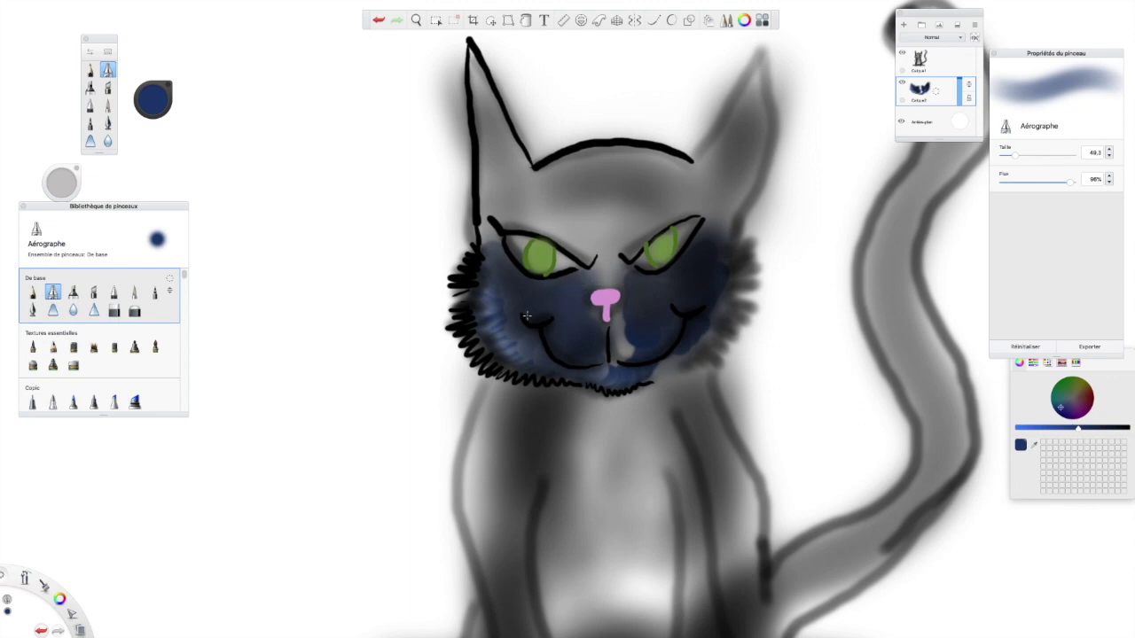
{"action": "mouse_move", "coordinate": [532, 353]}
{"action": "left_mouse_down"}
{"action": "mouse_move", "coordinate": [519, 353]}
{"action": "mouse_move", "coordinate": [483, 306]}
{"action": "mouse_move", "coordinate": [509, 355]}
{"action": "left_mouse_up"}
{"action": "mouse_move", "coordinate": [617, 359]}
{"action": "left_mouse_down"}
{"action": "mouse_move", "coordinate": [628, 329]}
{"action": "mouse_move", "coordinate": [624, 353]}
{"action": "mouse_move", "coordinate": [622, 275]}
{"action": "left_mouse_up"}
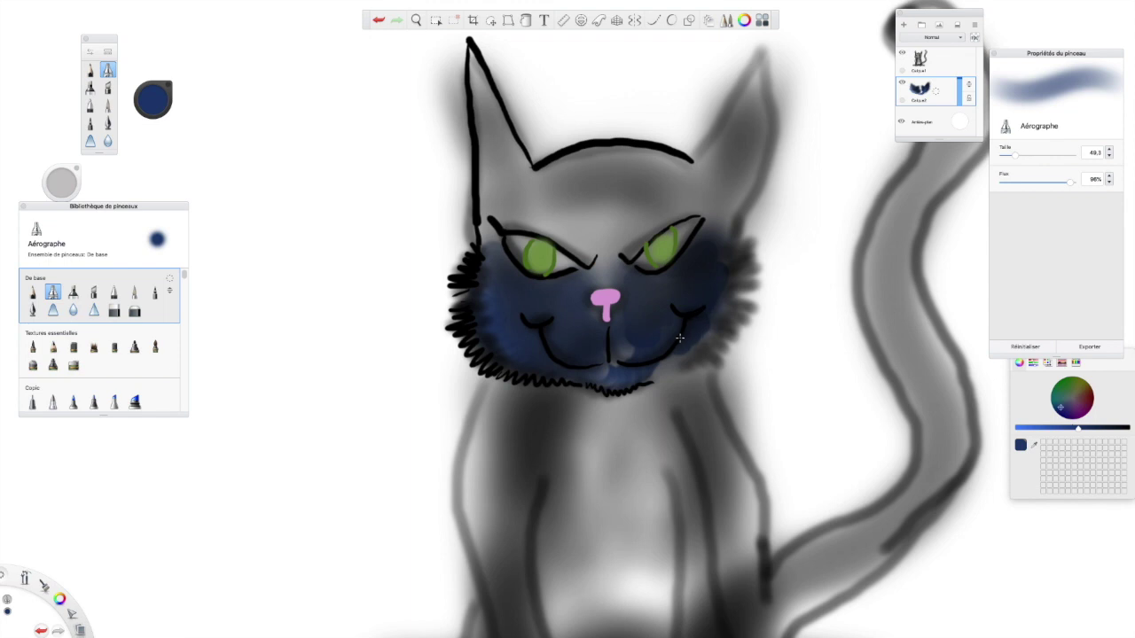
{"action": "left_click_drag", "start_coordinate": [681, 337], "coordinate": [655, 361]}
{"action": "left_click_drag", "start_coordinate": [712, 270], "coordinate": [706, 257]}
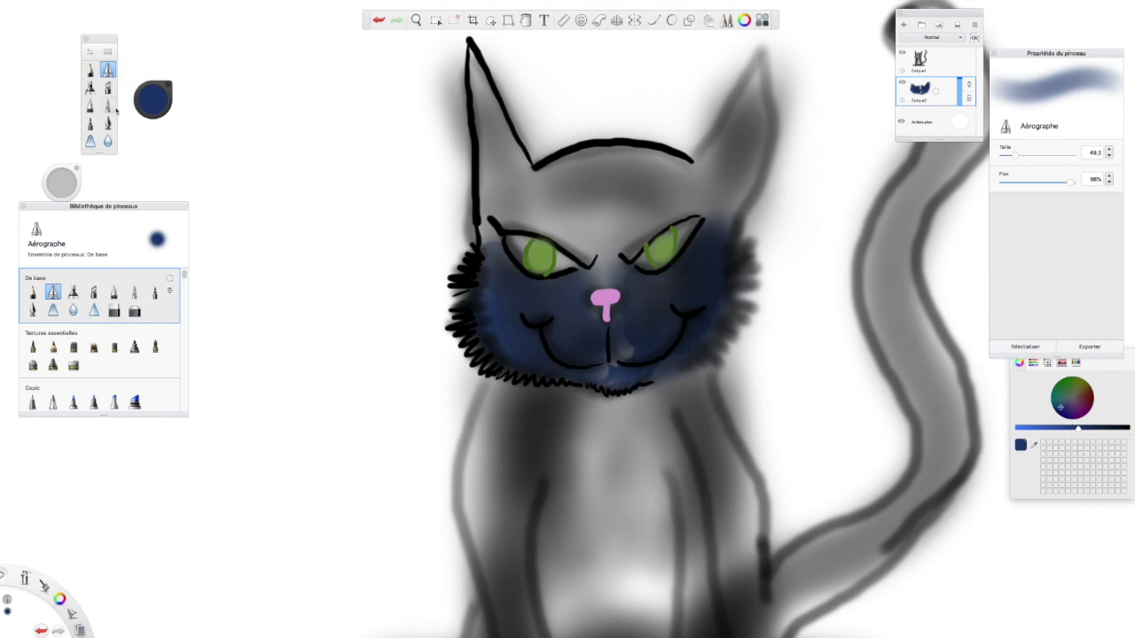
Add lighter greyish-blue highlights around the mouth and on the left cheek with the Aérographe brush at size 22.4.
{"action": "left_click", "coordinate": [153, 100]}
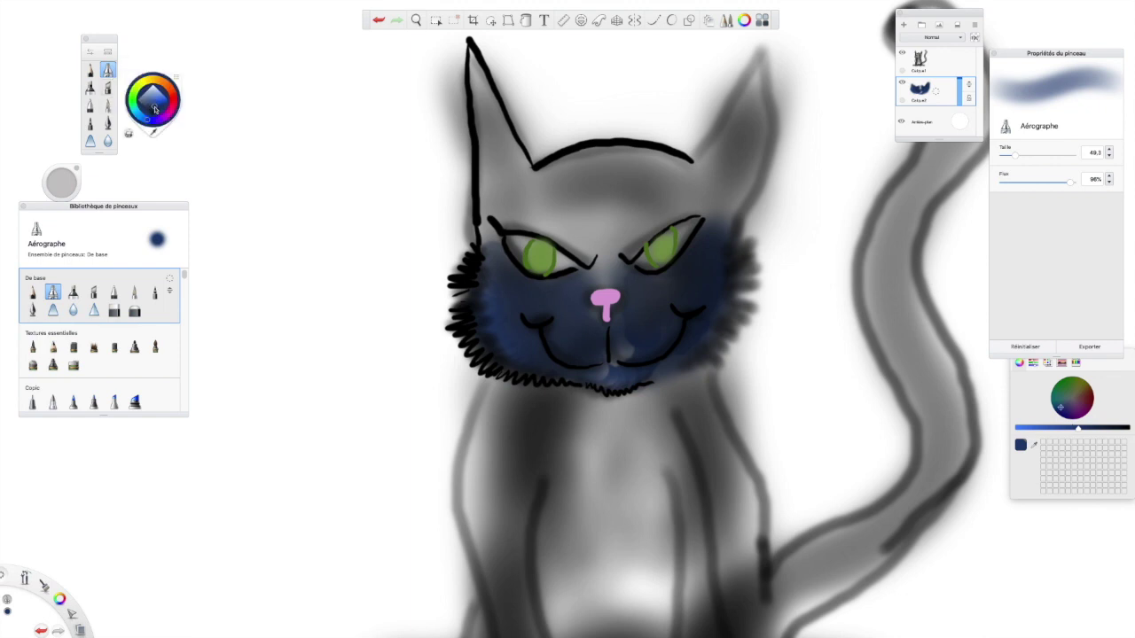
{"action": "left_click", "coordinate": [151, 102]}
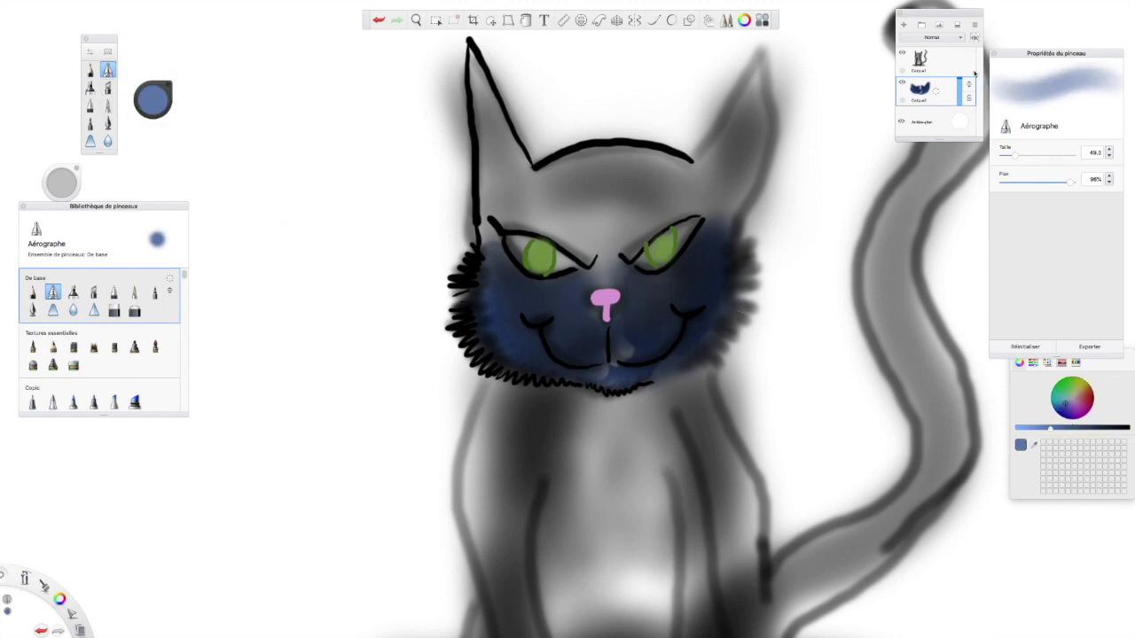
{"action": "left_click_drag", "start_coordinate": [1016, 155], "coordinate": [1006, 155]}
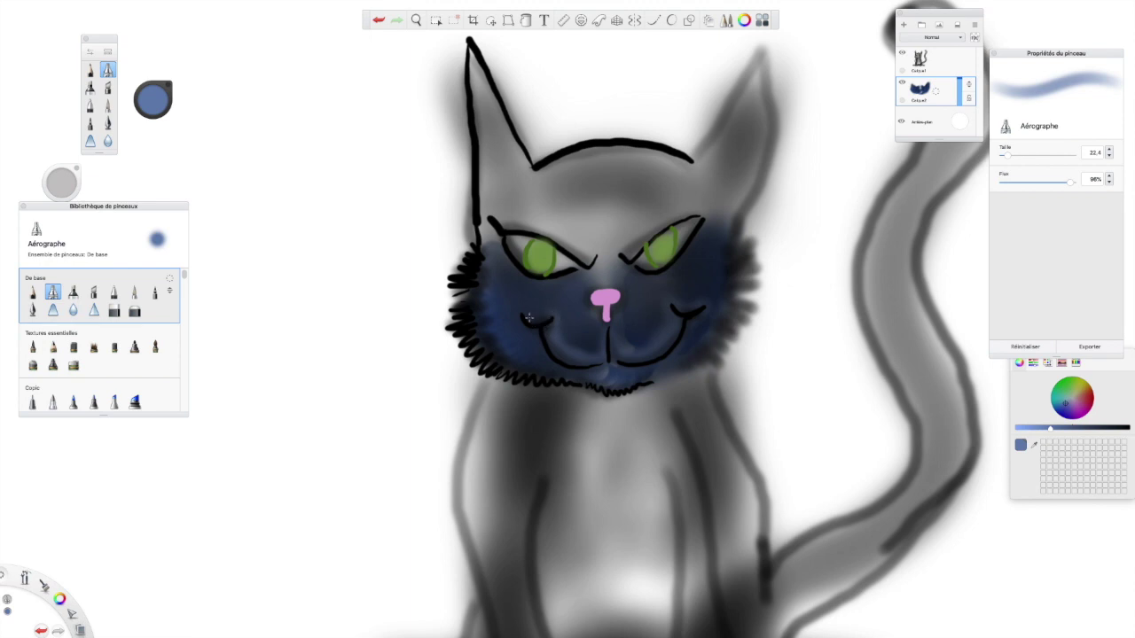
{"action": "mouse_move", "coordinate": [523, 319]}
{"action": "left_mouse_down"}
{"action": "mouse_move", "coordinate": [511, 311]}
{"action": "mouse_move", "coordinate": [503, 321]}
{"action": "mouse_move", "coordinate": [537, 335]}
{"action": "left_mouse_up"}
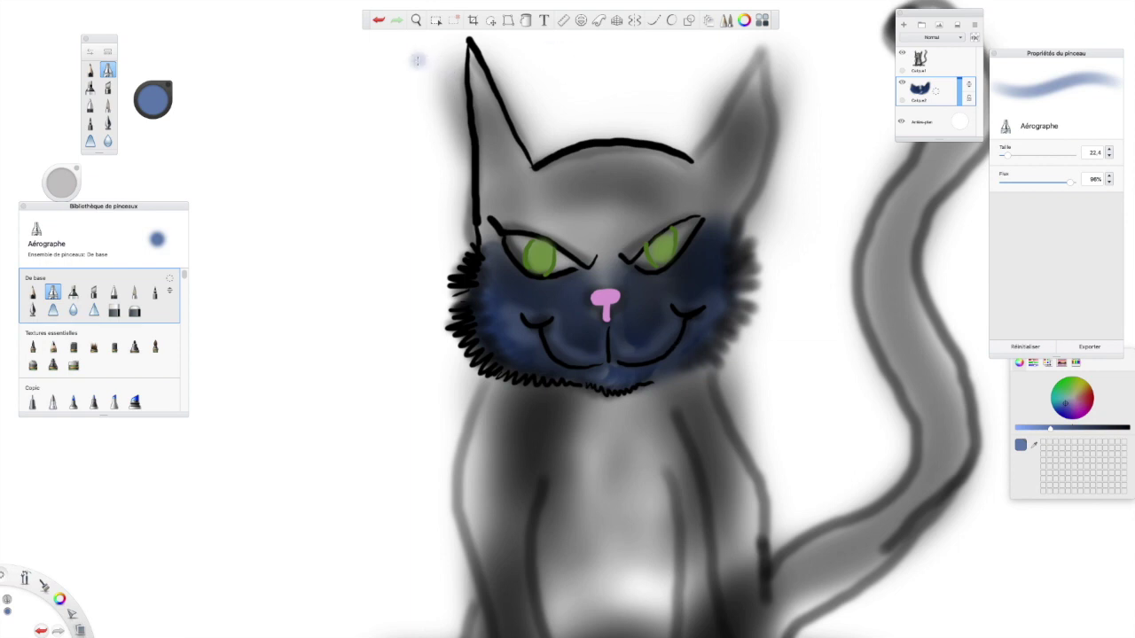
On the upper layer, airbrush a narrow near-black vertical pupil in each green iris with a very fine Aérographe brush.
{"action": "left_click", "coordinate": [416, 20]}
{"action": "mouse_move", "coordinate": [673, 354]}
{"action": "left_mouse_down"}
{"action": "mouse_move", "coordinate": [671, 471]}
{"action": "mouse_move", "coordinate": [644, 448]}
{"action": "mouse_move", "coordinate": [646, 471]}
{"action": "left_mouse_up"}
{"action": "mouse_move", "coordinate": [602, 408]}
{"action": "left_mouse_down"}
{"action": "mouse_move", "coordinate": [610, 319]}
{"action": "mouse_move", "coordinate": [522, 340]}
{"action": "mouse_move", "coordinate": [578, 379]}
{"action": "mouse_move", "coordinate": [577, 399]}
{"action": "mouse_move", "coordinate": [596, 298]}
{"action": "mouse_move", "coordinate": [577, 375]}
{"action": "mouse_move", "coordinate": [593, 450]}
{"action": "mouse_move", "coordinate": [606, 375]}
{"action": "mouse_move", "coordinate": [532, 416]}
{"action": "left_mouse_up"}
{"action": "left_click_drag", "start_coordinate": [608, 413], "coordinate": [610, 413]}
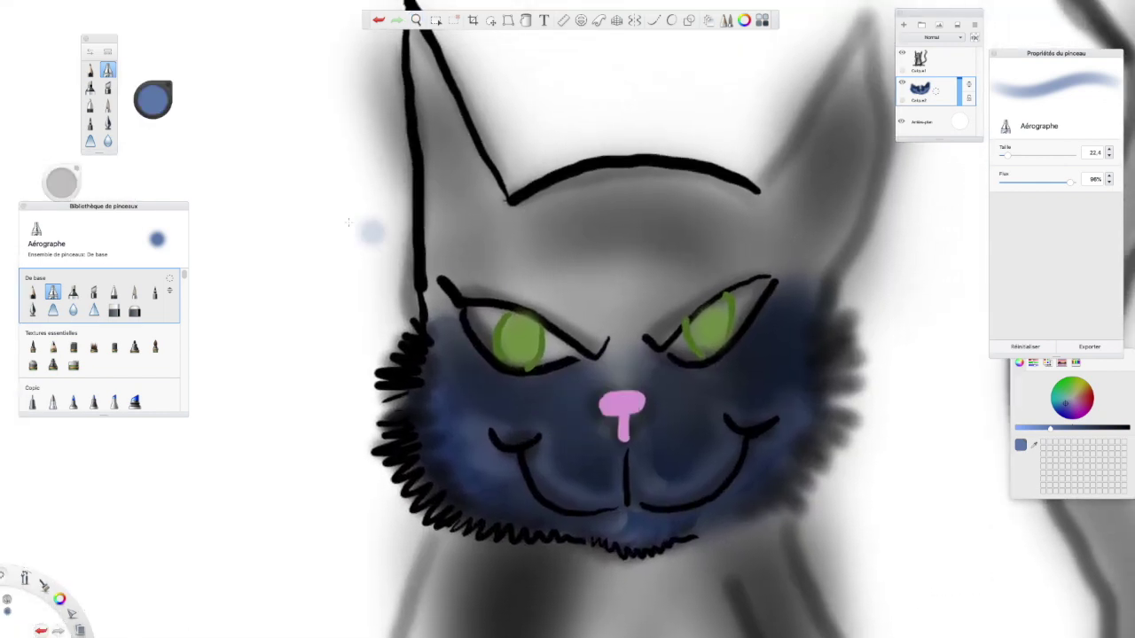
{"action": "left_click", "coordinate": [151, 101]}
{"action": "left_click_drag", "start_coordinate": [151, 106], "coordinate": [152, 119]}
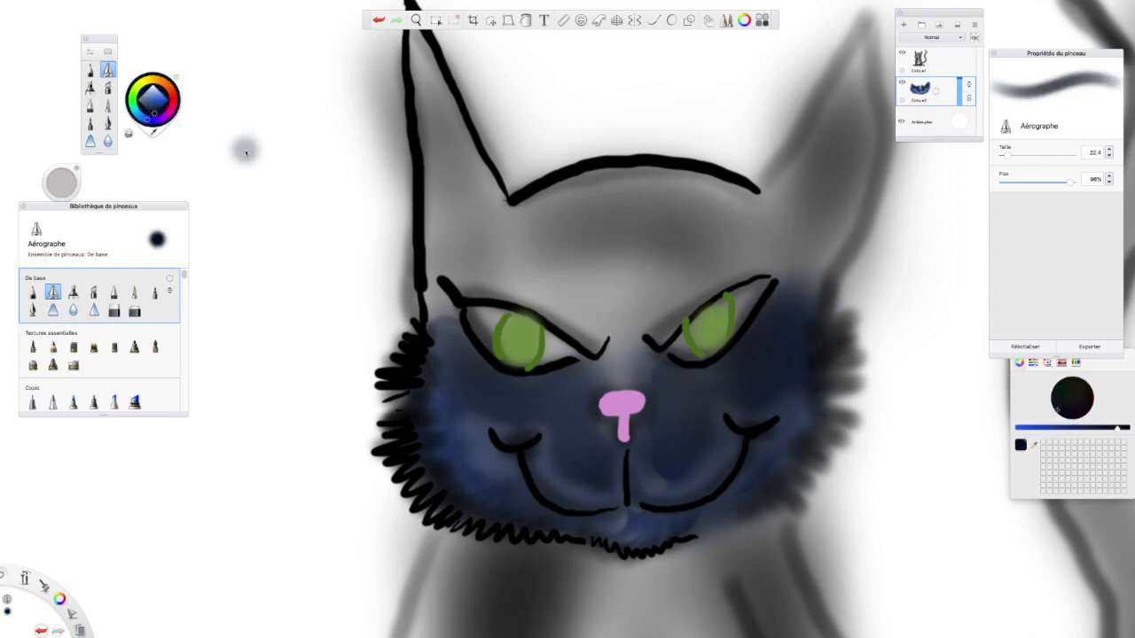
{"action": "left_click_drag", "start_coordinate": [1006, 157], "coordinate": [1001, 156]}
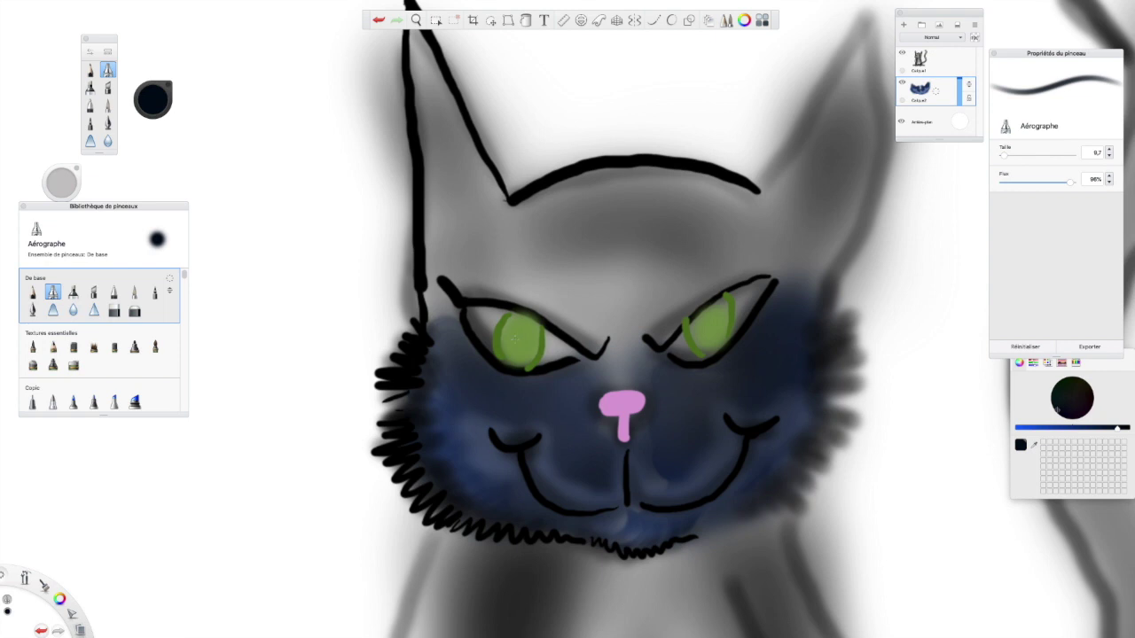
{"action": "left_click", "coordinate": [951, 59]}
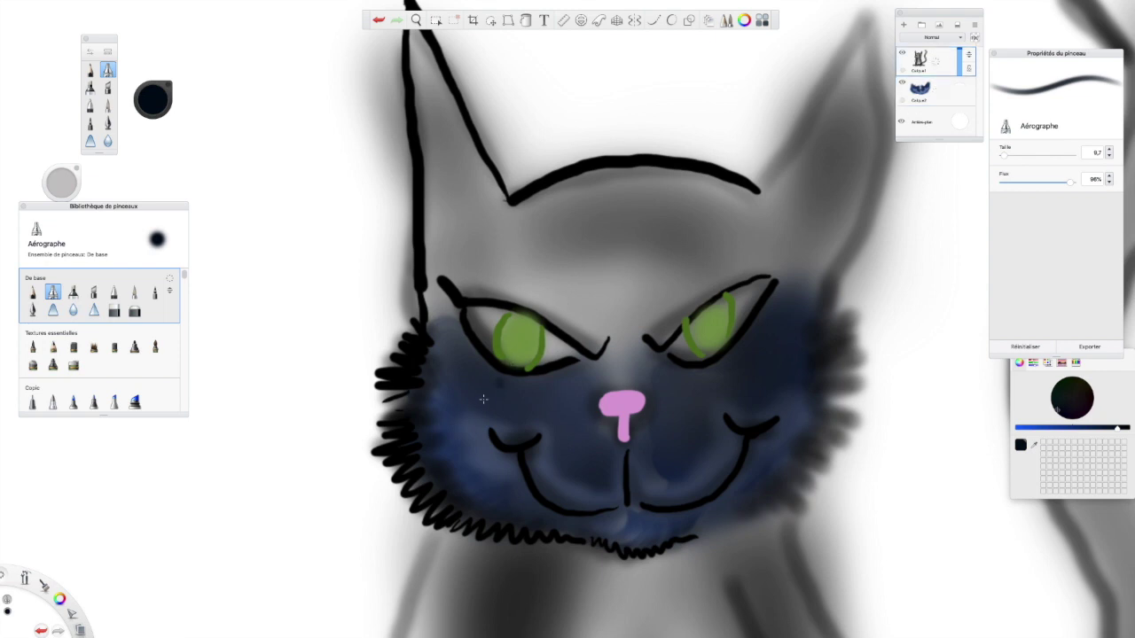
{"action": "left_click_drag", "start_coordinate": [1005, 157], "coordinate": [1003, 156]}
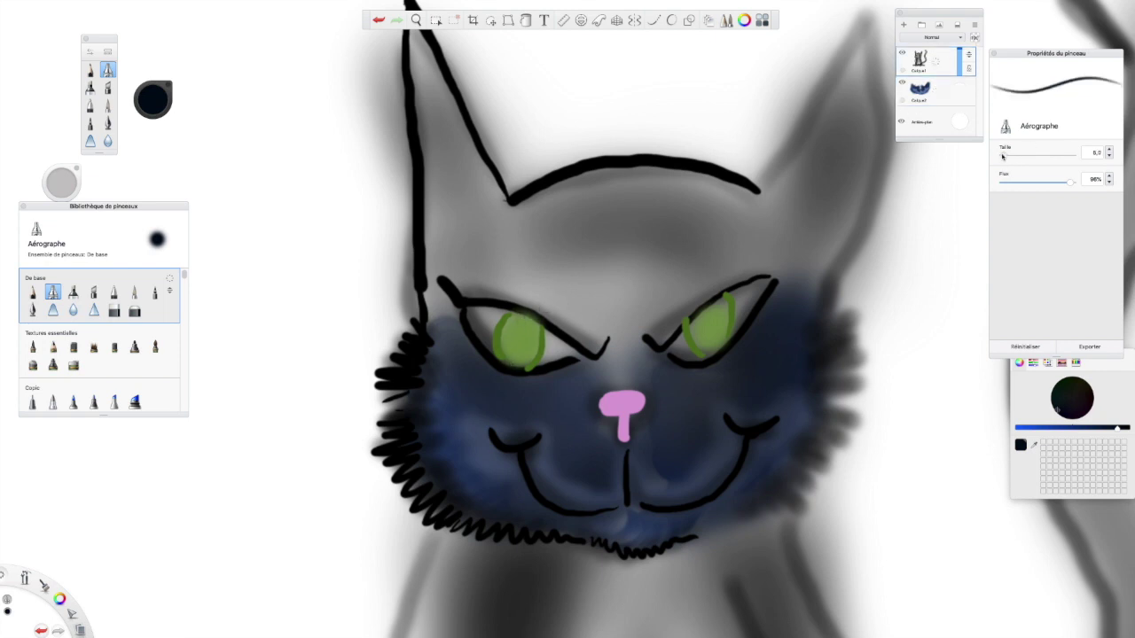
{"action": "mouse_move", "coordinate": [524, 320]}
{"action": "left_mouse_down"}
{"action": "mouse_move", "coordinate": [517, 370]}
{"action": "mouse_move", "coordinate": [521, 314]}
{"action": "left_mouse_up"}
{"action": "mouse_move", "coordinate": [714, 352]}
{"action": "left_mouse_down"}
{"action": "mouse_move", "coordinate": [709, 306]}
{"action": "mouse_move", "coordinate": [713, 348]}
{"action": "mouse_move", "coordinate": [713, 336]}
{"action": "left_mouse_up"}
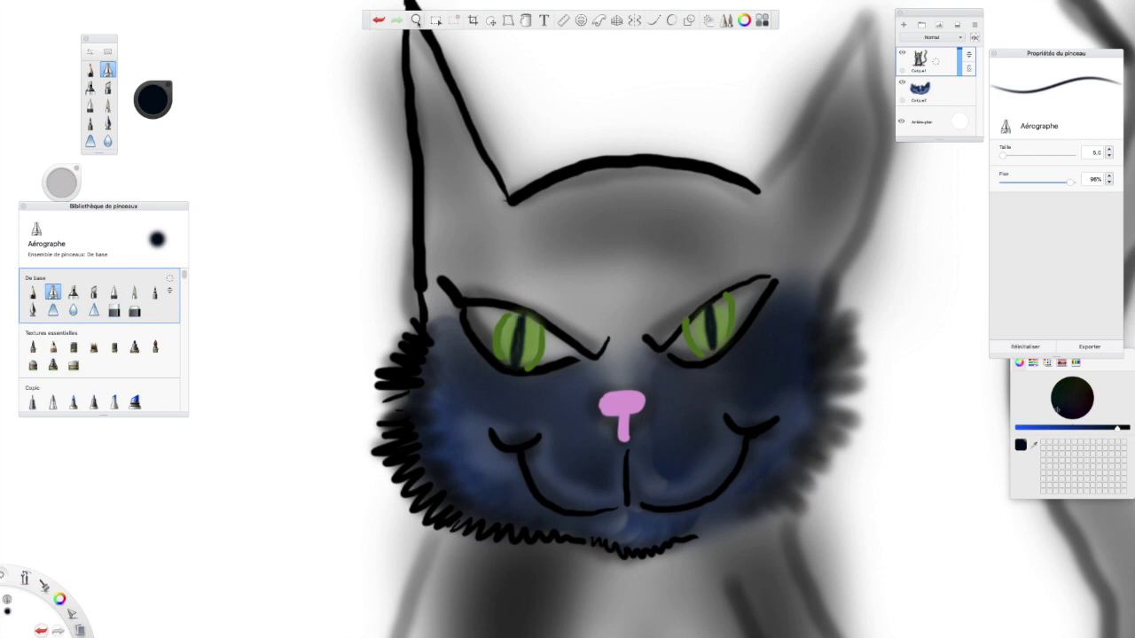
Choose white and airbrush the areas around the irises in both eyes on the upper layer with a small Aérographe brush.
{"action": "left_click", "coordinate": [415, 19]}
{"action": "left_click_drag", "start_coordinate": [606, 321], "coordinate": [639, 270]}
{"action": "left_click", "coordinate": [667, 245]}
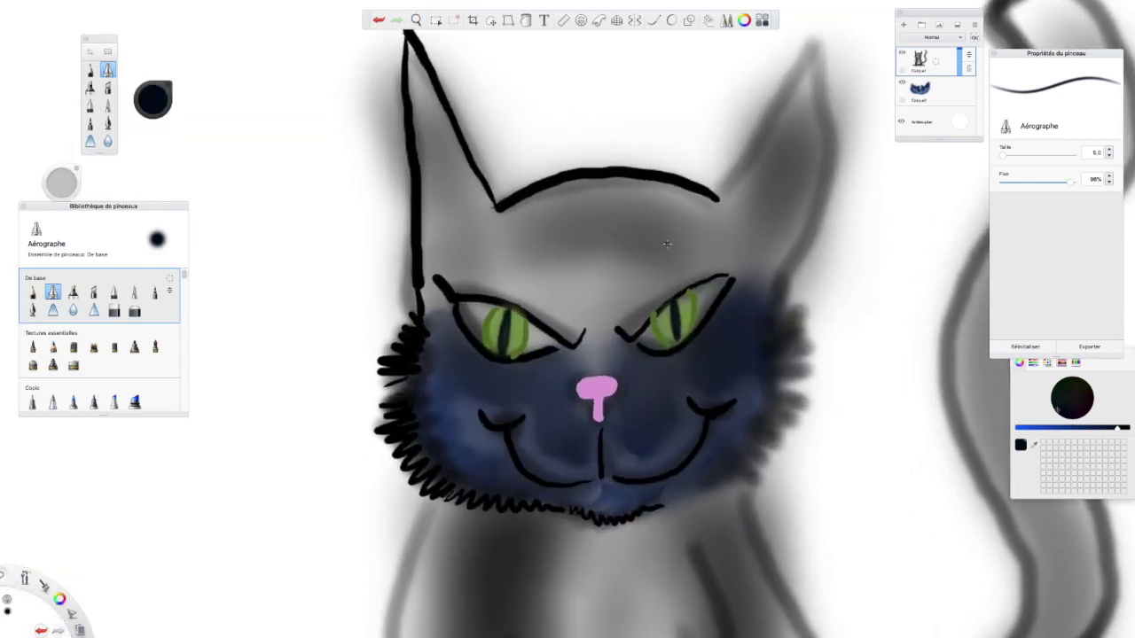
{"action": "left_click", "coordinate": [952, 90]}
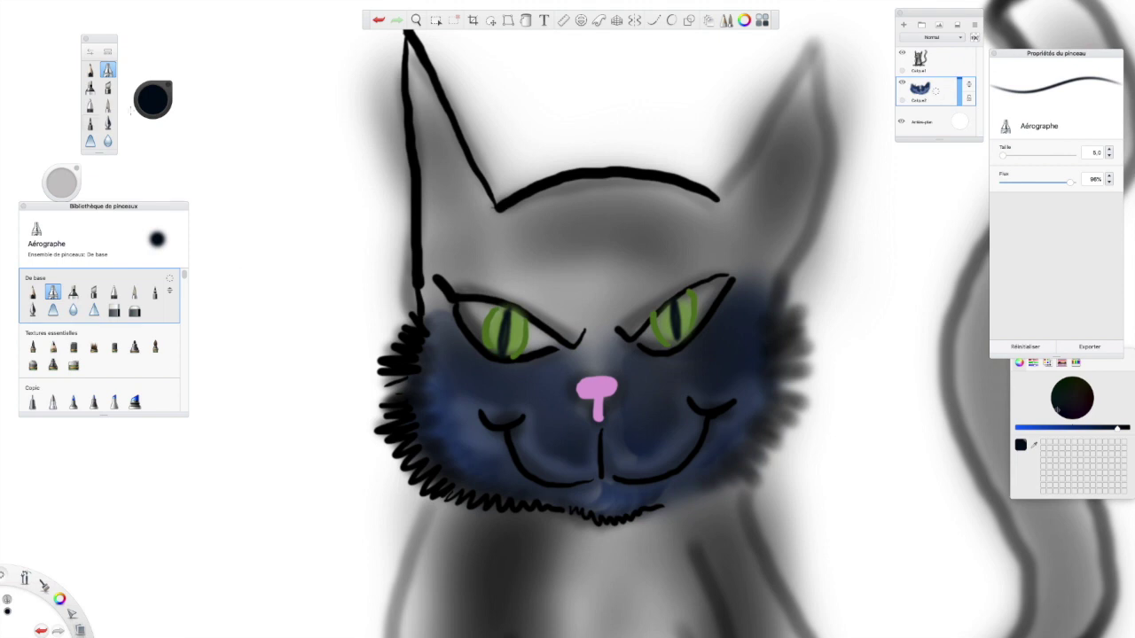
{"action": "left_click", "coordinate": [148, 105]}
{"action": "left_click_drag", "start_coordinate": [149, 108], "coordinate": [152, 85]}
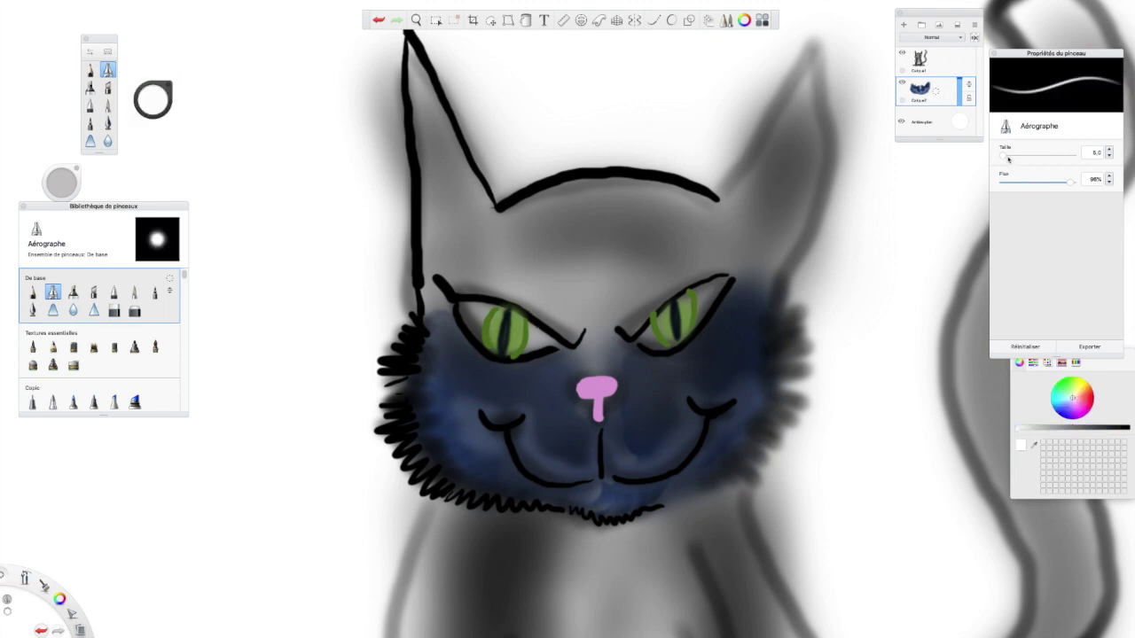
{"action": "left_click_drag", "start_coordinate": [1008, 159], "coordinate": [1008, 158]}
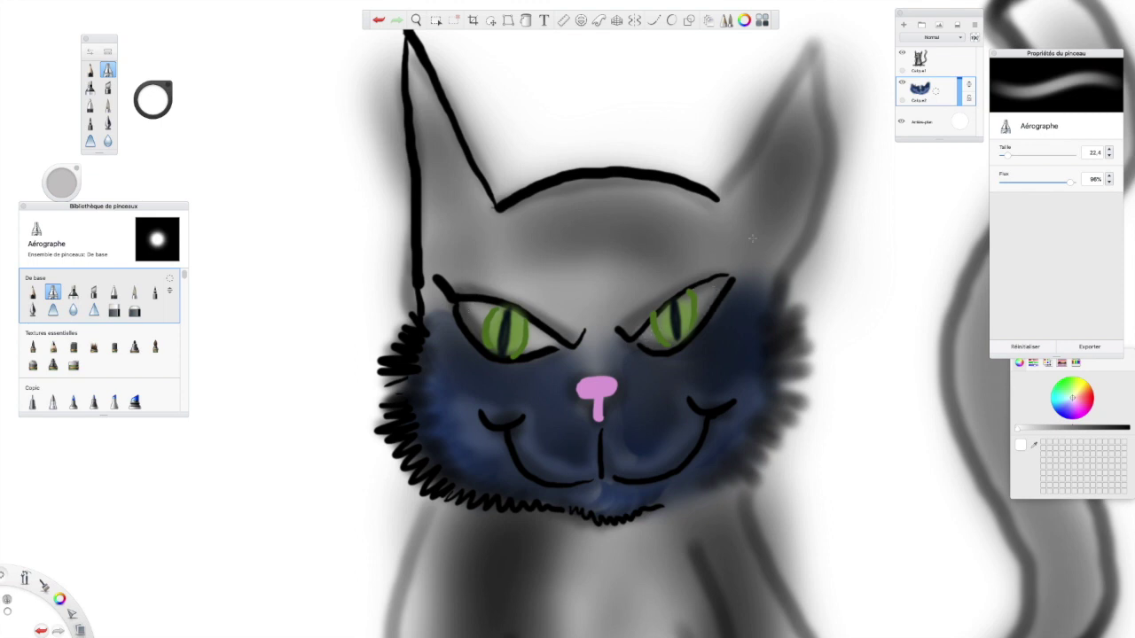
{"action": "left_click", "coordinate": [942, 58]}
{"action": "left_click_drag", "start_coordinate": [1006, 157], "coordinate": [1003, 157]}
{"action": "mouse_move", "coordinate": [474, 320]}
{"action": "left_mouse_down"}
{"action": "mouse_move", "coordinate": [474, 337]}
{"action": "mouse_move", "coordinate": [470, 306]}
{"action": "left_mouse_up"}
{"action": "mouse_move", "coordinate": [537, 329]}
{"action": "left_mouse_down"}
{"action": "mouse_move", "coordinate": [547, 339]}
{"action": "mouse_move", "coordinate": [532, 347]}
{"action": "left_mouse_up"}
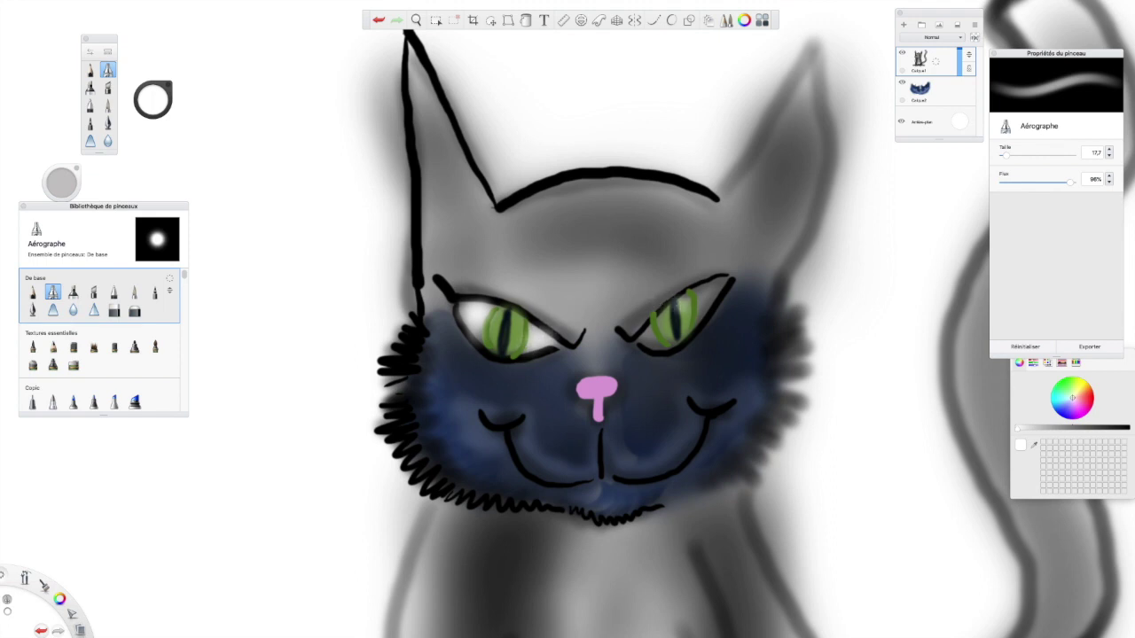
{"action": "mouse_move", "coordinate": [651, 331]}
{"action": "left_mouse_down"}
{"action": "mouse_move", "coordinate": [648, 342]}
{"action": "mouse_move", "coordinate": [720, 284]}
{"action": "left_mouse_up"}
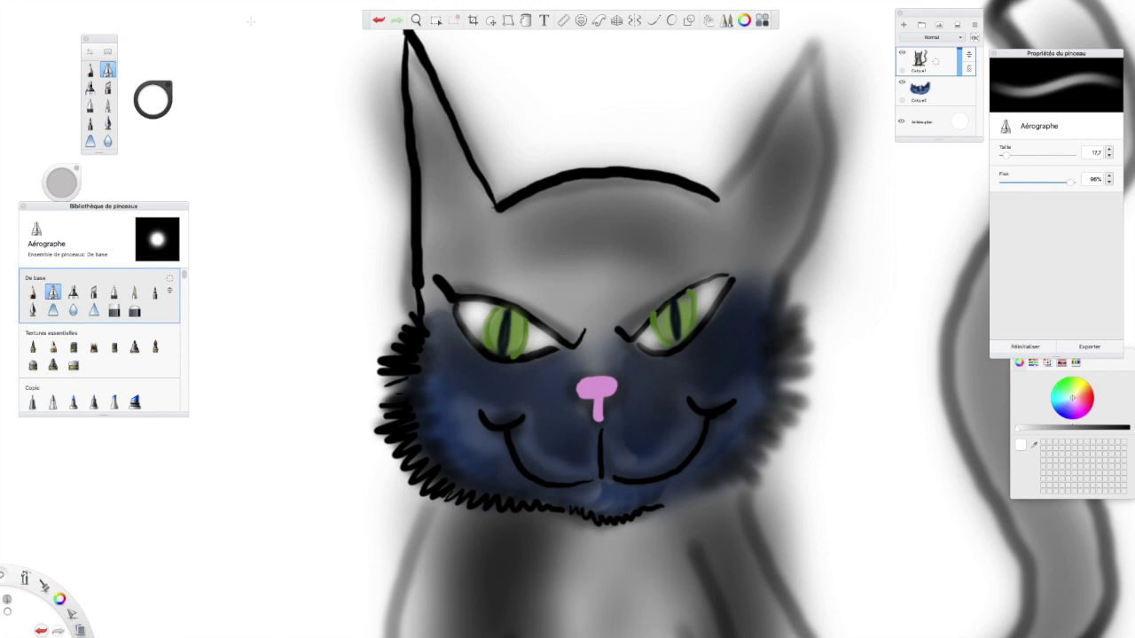
Choose a dark navy blue and airbrush the forehead and both ears with the Aérographe brush at size 44.6.
{"action": "left_click", "coordinate": [146, 104]}
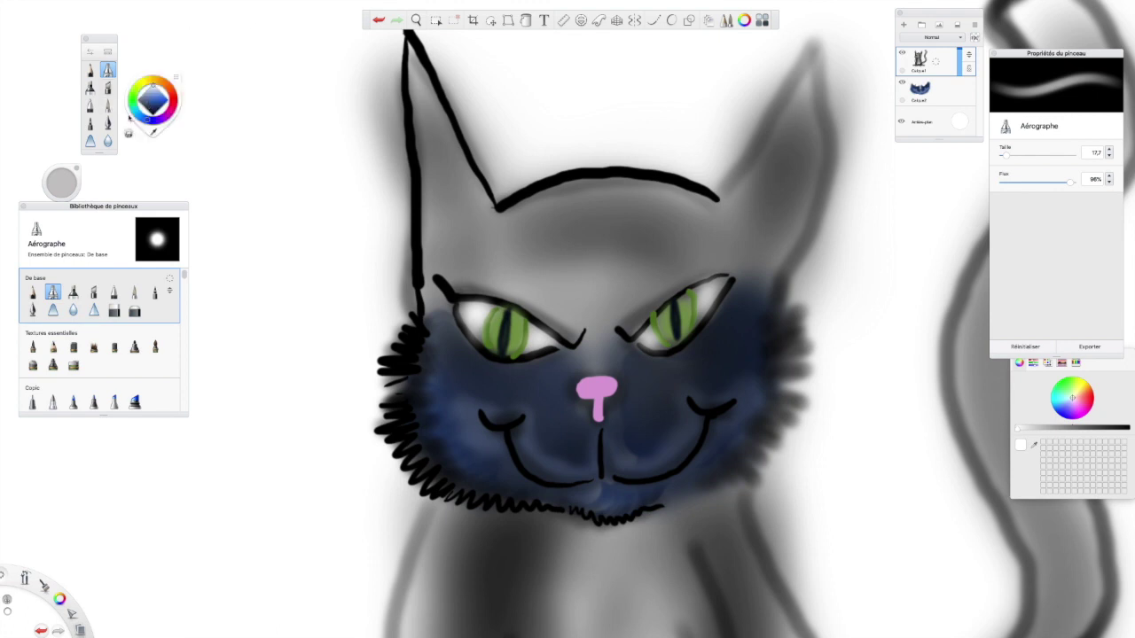
{"action": "left_click_drag", "start_coordinate": [151, 106], "coordinate": [155, 111]}
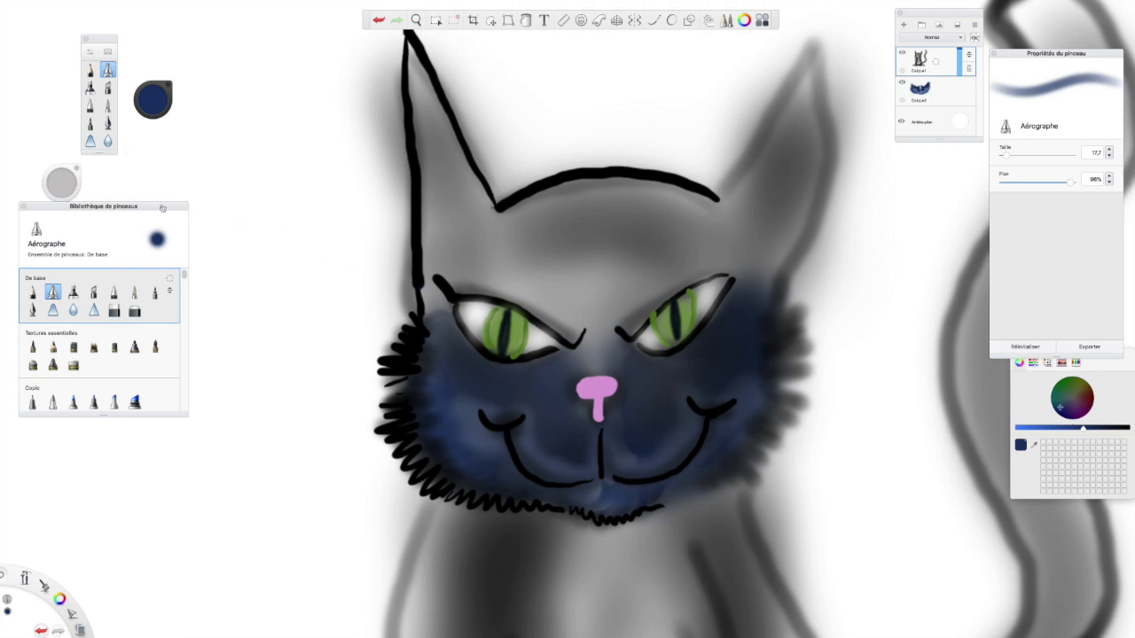
{"action": "left_click_drag", "start_coordinate": [1005, 156], "coordinate": [1013, 156]}
{"action": "mouse_move", "coordinate": [698, 259]}
{"action": "left_mouse_down"}
{"action": "mouse_move", "coordinate": [676, 276]}
{"action": "mouse_move", "coordinate": [610, 310]}
{"action": "mouse_move", "coordinate": [597, 360]}
{"action": "mouse_move", "coordinate": [591, 300]}
{"action": "mouse_move", "coordinate": [559, 308]}
{"action": "mouse_move", "coordinate": [552, 285]}
{"action": "mouse_move", "coordinate": [673, 222]}
{"action": "mouse_move", "coordinate": [564, 212]}
{"action": "mouse_move", "coordinate": [542, 261]}
{"action": "mouse_move", "coordinate": [679, 214]}
{"action": "mouse_move", "coordinate": [679, 229]}
{"action": "mouse_move", "coordinate": [713, 227]}
{"action": "mouse_move", "coordinate": [768, 190]}
{"action": "mouse_move", "coordinate": [785, 145]}
{"action": "mouse_move", "coordinate": [783, 213]}
{"action": "mouse_move", "coordinate": [794, 181]}
{"action": "mouse_move", "coordinate": [728, 256]}
{"action": "mouse_move", "coordinate": [779, 228]}
{"action": "mouse_move", "coordinate": [769, 223]}
{"action": "mouse_move", "coordinate": [812, 115]}
{"action": "mouse_move", "coordinate": [809, 80]}
{"action": "mouse_move", "coordinate": [497, 280]}
{"action": "mouse_move", "coordinate": [481, 252]}
{"action": "mouse_move", "coordinate": [501, 254]}
{"action": "mouse_move", "coordinate": [490, 239]}
{"action": "mouse_move", "coordinate": [484, 277]}
{"action": "mouse_move", "coordinate": [473, 241]}
{"action": "mouse_move", "coordinate": [445, 264]}
{"action": "mouse_move", "coordinate": [438, 324]}
{"action": "mouse_move", "coordinate": [455, 169]}
{"action": "mouse_move", "coordinate": [460, 184]}
{"action": "mouse_move", "coordinate": [440, 254]}
{"action": "mouse_move", "coordinate": [447, 144]}
{"action": "mouse_move", "coordinate": [417, 36]}
{"action": "left_mouse_up"}
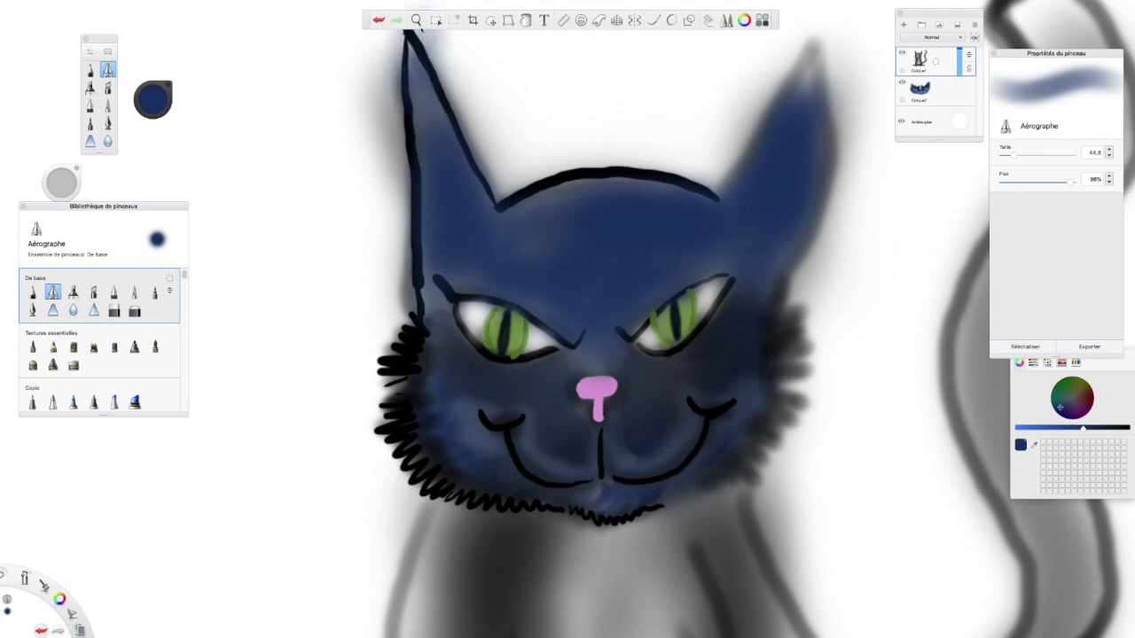
Airbrush the chest and belly navy with the brush at size 115.8, and fill the legs, paws and tail on the lower layer.
{"action": "left_click", "coordinate": [416, 19]}
{"action": "left_click_drag", "start_coordinate": [670, 327], "coordinate": [651, 283]}
{"action": "mouse_move", "coordinate": [660, 391]}
{"action": "left_mouse_down"}
{"action": "mouse_move", "coordinate": [649, 296]}
{"action": "mouse_move", "coordinate": [665, 514]}
{"action": "mouse_move", "coordinate": [656, 406]}
{"action": "mouse_move", "coordinate": [666, 410]}
{"action": "left_mouse_up"}
{"action": "left_click", "coordinate": [677, 390]}
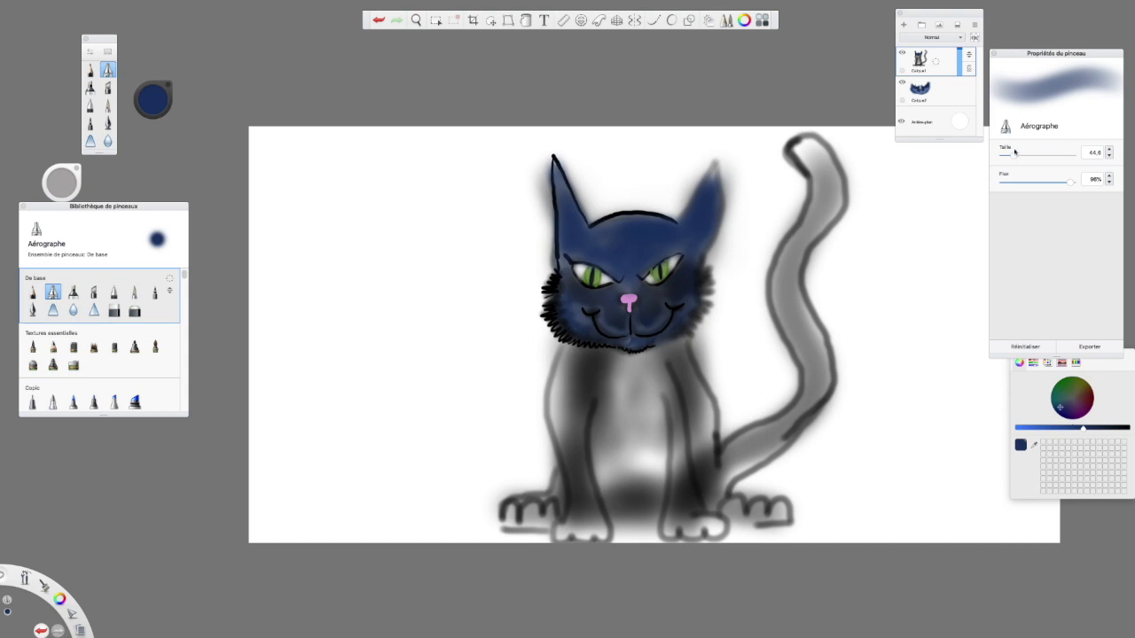
{"action": "left_click_drag", "start_coordinate": [1032, 155], "coordinate": [1034, 155]}
{"action": "mouse_move", "coordinate": [615, 392]}
{"action": "left_mouse_down"}
{"action": "mouse_move", "coordinate": [619, 434]}
{"action": "mouse_move", "coordinate": [630, 383]}
{"action": "mouse_move", "coordinate": [582, 387]}
{"action": "mouse_move", "coordinate": [560, 417]}
{"action": "mouse_move", "coordinate": [656, 478]}
{"action": "mouse_move", "coordinate": [638, 492]}
{"action": "mouse_move", "coordinate": [696, 448]}
{"action": "left_mouse_up"}
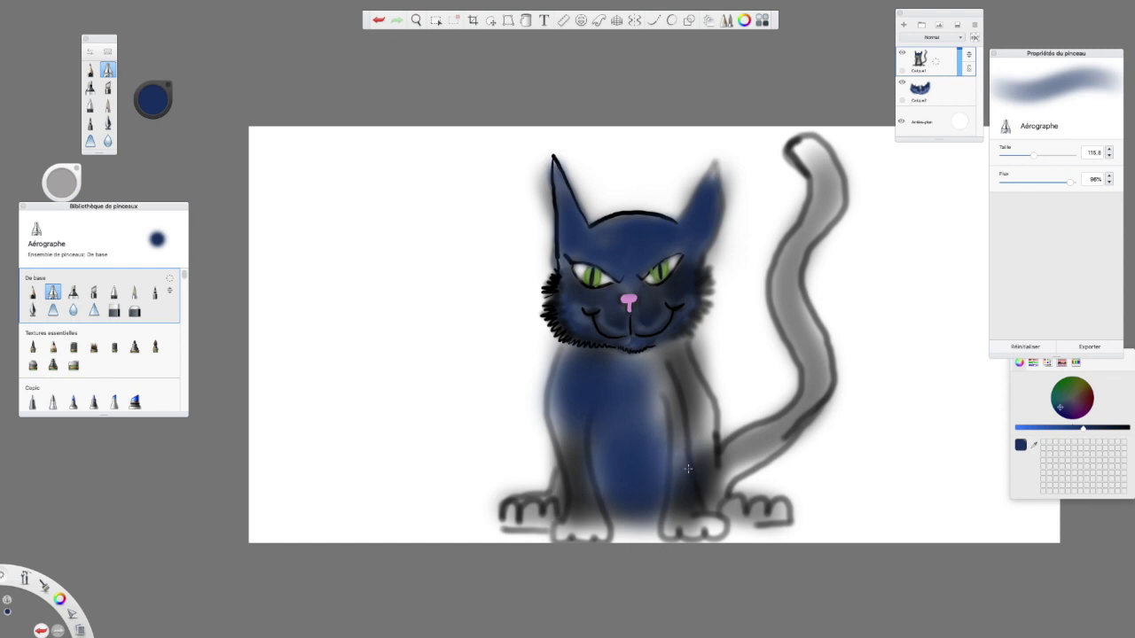
{"action": "left_click", "coordinate": [946, 94]}
{"action": "mouse_move", "coordinate": [665, 413]}
{"action": "left_mouse_down"}
{"action": "mouse_move", "coordinate": [686, 477]}
{"action": "mouse_move", "coordinate": [697, 472]}
{"action": "mouse_move", "coordinate": [701, 441]}
{"action": "mouse_move", "coordinate": [671, 386]}
{"action": "mouse_move", "coordinate": [663, 396]}
{"action": "mouse_move", "coordinate": [631, 377]}
{"action": "mouse_move", "coordinate": [622, 392]}
{"action": "mouse_move", "coordinate": [595, 362]}
{"action": "mouse_move", "coordinate": [682, 429]}
{"action": "mouse_move", "coordinate": [717, 497]}
{"action": "mouse_move", "coordinate": [729, 487]}
{"action": "mouse_move", "coordinate": [713, 484]}
{"action": "mouse_move", "coordinate": [802, 409]}
{"action": "mouse_move", "coordinate": [816, 338]}
{"action": "mouse_move", "coordinate": [809, 392]}
{"action": "mouse_move", "coordinate": [822, 379]}
{"action": "mouse_move", "coordinate": [802, 328]}
{"action": "mouse_move", "coordinate": [796, 339]}
{"action": "mouse_move", "coordinate": [788, 248]}
{"action": "mouse_move", "coordinate": [804, 242]}
{"action": "mouse_move", "coordinate": [828, 177]}
{"action": "mouse_move", "coordinate": [792, 259]}
{"action": "mouse_move", "coordinate": [810, 371]}
{"action": "mouse_move", "coordinate": [705, 500]}
{"action": "mouse_move", "coordinate": [693, 533]}
{"action": "mouse_move", "coordinate": [673, 514]}
{"action": "mouse_move", "coordinate": [697, 528]}
{"action": "mouse_move", "coordinate": [774, 512]}
{"action": "mouse_move", "coordinate": [627, 527]}
{"action": "mouse_move", "coordinate": [600, 518]}
{"action": "mouse_move", "coordinate": [571, 536]}
{"action": "mouse_move", "coordinate": [595, 523]}
{"action": "mouse_move", "coordinate": [594, 477]}
{"action": "mouse_move", "coordinate": [532, 524]}
{"action": "mouse_move", "coordinate": [558, 514]}
{"action": "mouse_move", "coordinate": [548, 510]}
{"action": "mouse_move", "coordinate": [549, 456]}
{"action": "left_mouse_up"}
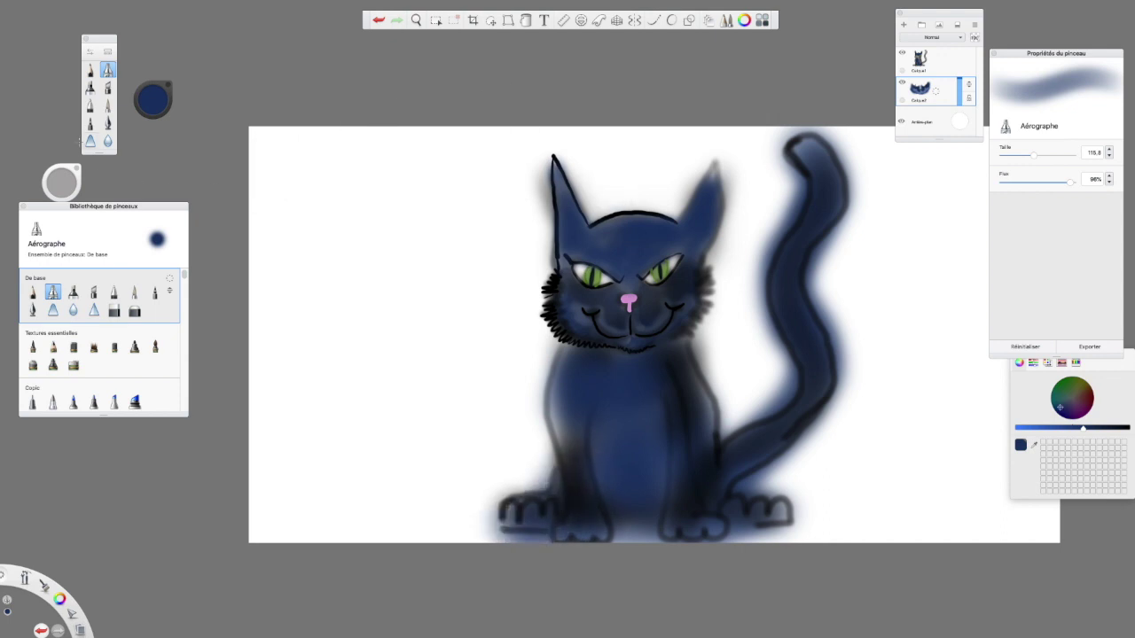
On the upper layer, ink the left shoulder and the inner lines of both front legs in black with Stylet encreur at size 14.1.
{"action": "left_click", "coordinate": [107, 123]}
{"action": "left_click", "coordinate": [152, 103]}
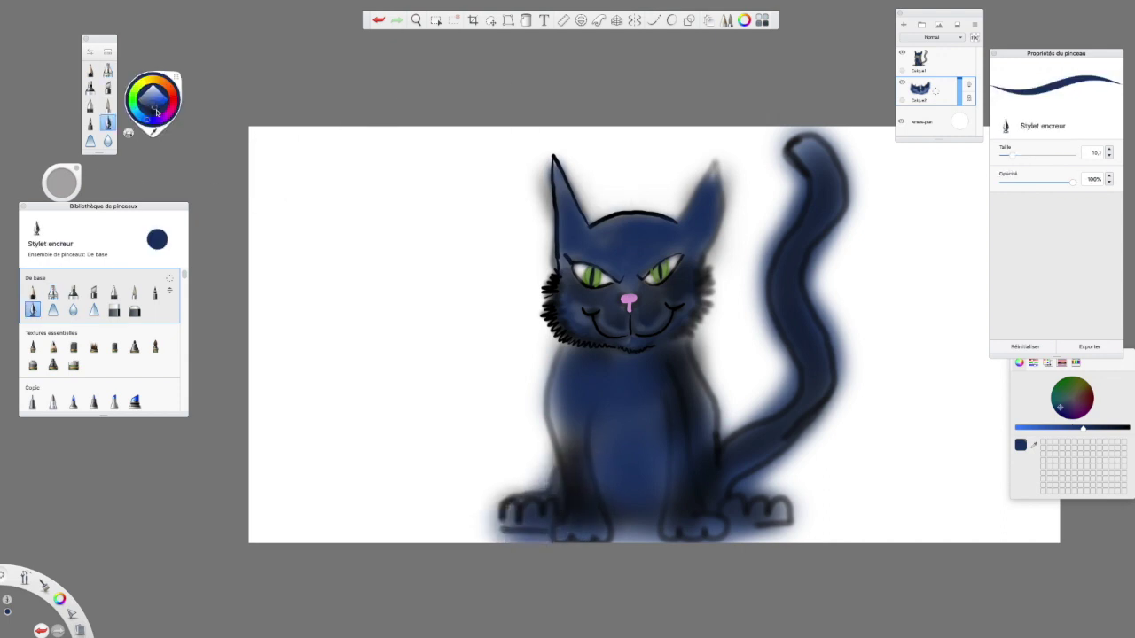
{"action": "left_click", "coordinate": [152, 116]}
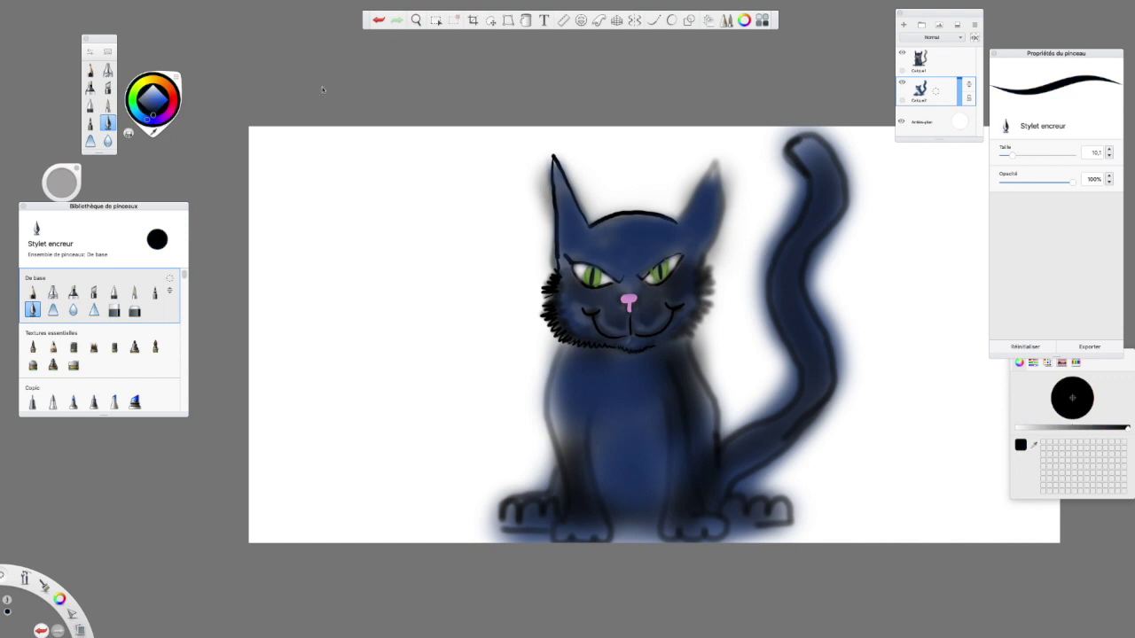
{"action": "left_click", "coordinate": [935, 62]}
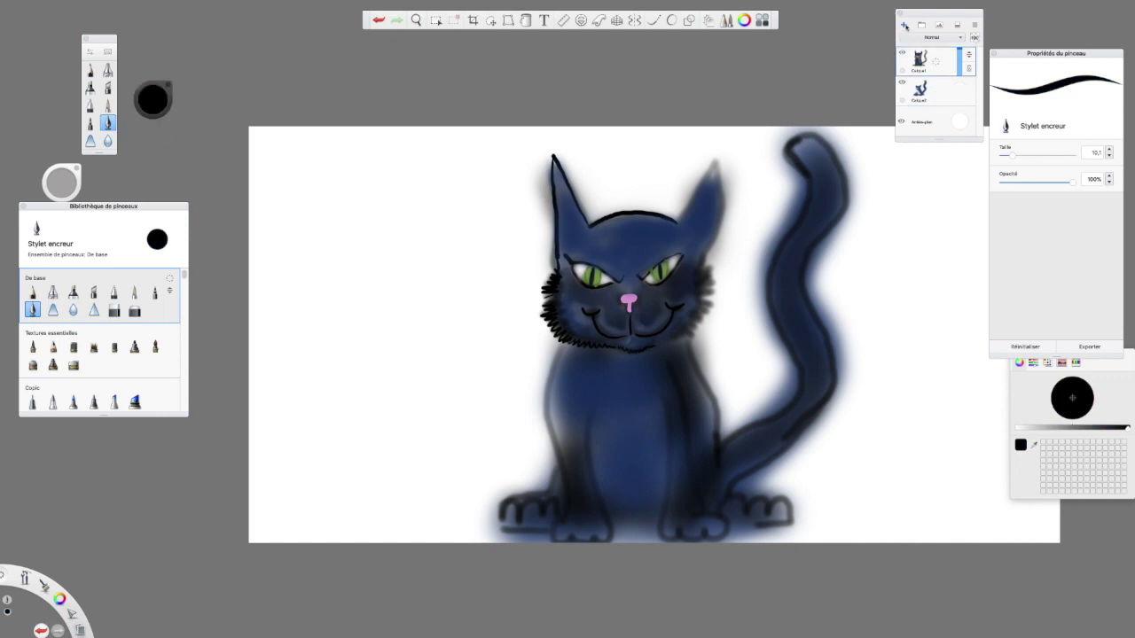
{"action": "left_click", "coordinate": [416, 19]}
{"action": "left_click_drag", "start_coordinate": [714, 476], "coordinate": [591, 448]}
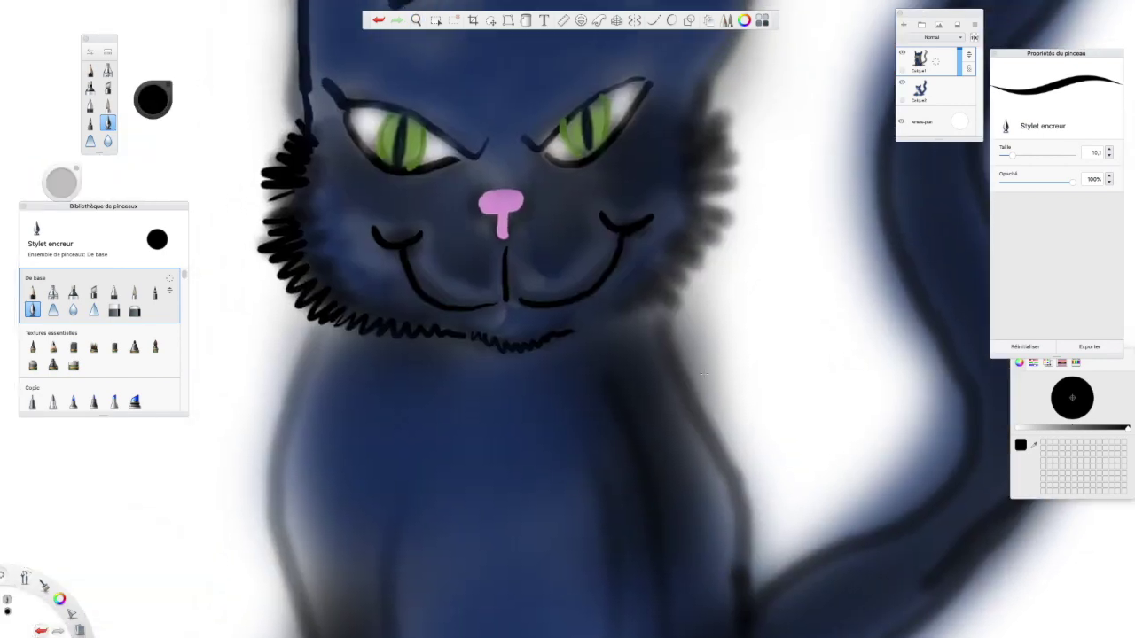
{"action": "left_click_drag", "start_coordinate": [1012, 155], "coordinate": [1017, 155]}
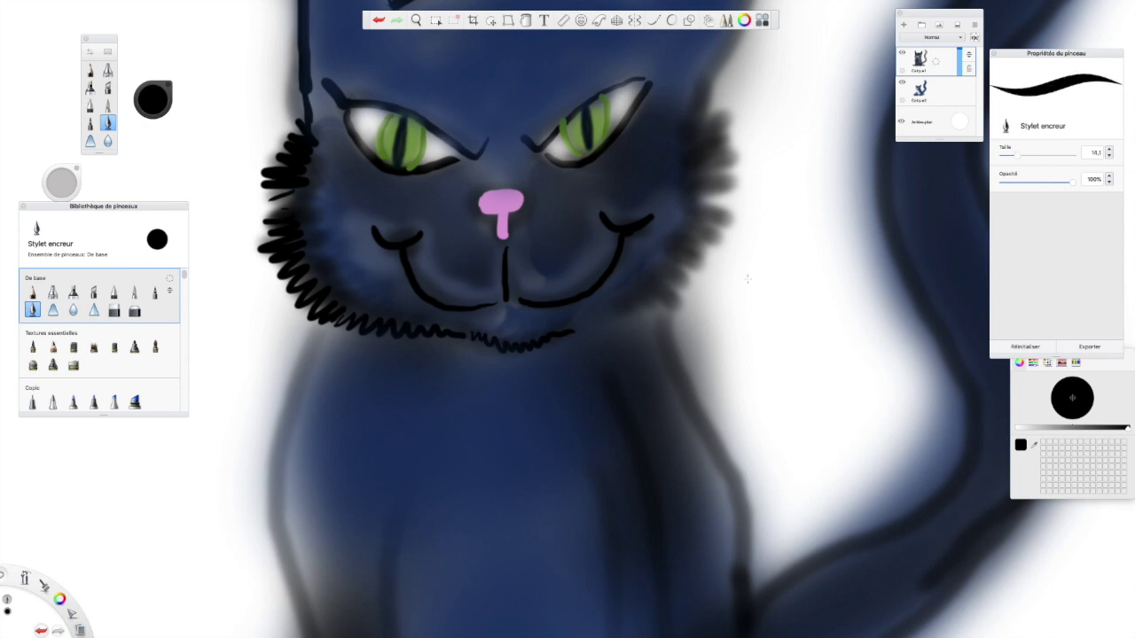
{"action": "mouse_move", "coordinate": [312, 336]}
{"action": "left_mouse_down"}
{"action": "mouse_move", "coordinate": [275, 444]}
{"action": "mouse_move", "coordinate": [271, 498]}
{"action": "left_mouse_up"}
{"action": "left_click_drag", "start_coordinate": [398, 525], "coordinate": [388, 585]}
{"action": "left_click_drag", "start_coordinate": [591, 462], "coordinate": [613, 563]}
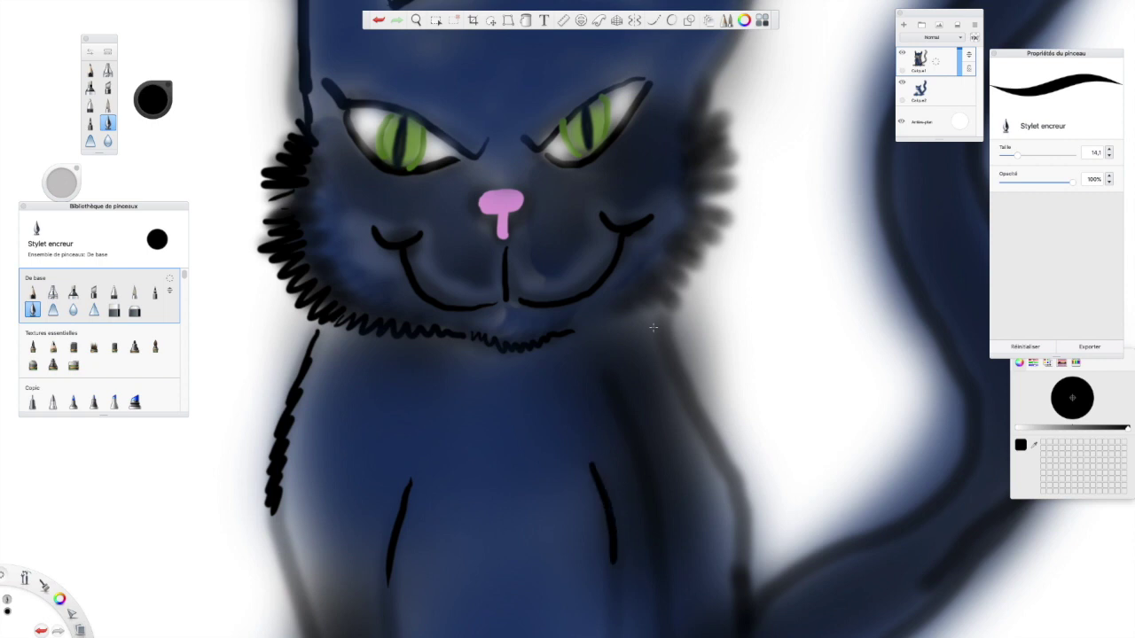
Ink jagged black fur up the edge of the right cheek, reducing the Stylet encreur size to 8.2.
{"action": "left_click_drag", "start_coordinate": [638, 300], "coordinate": [677, 291]}
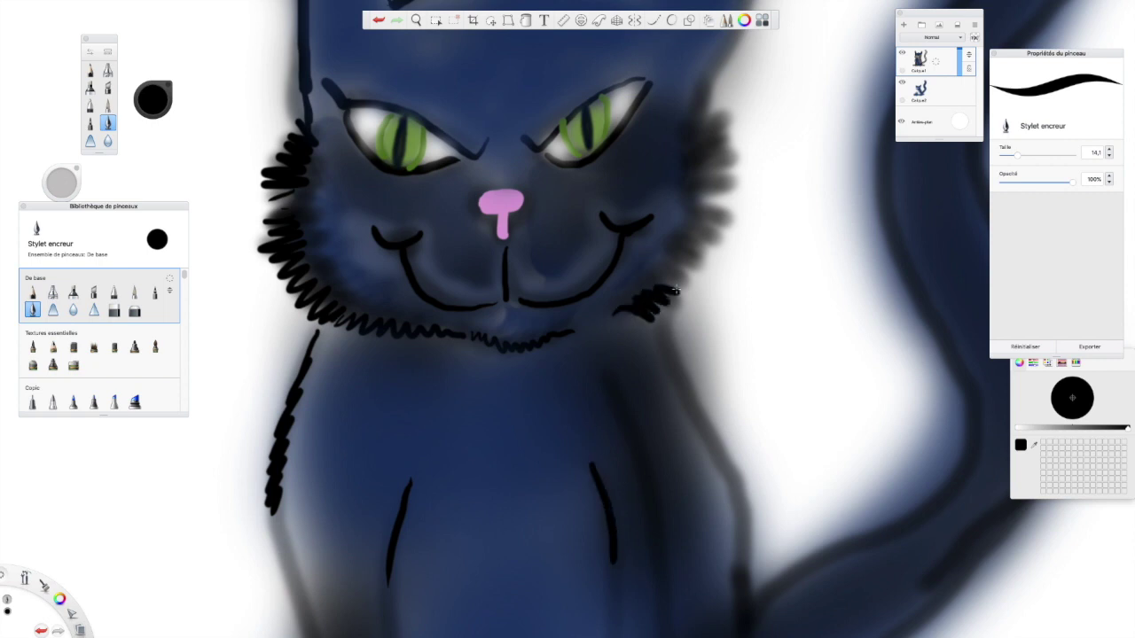
{"action": "left_click_drag", "start_coordinate": [1013, 158], "coordinate": [1010, 157]}
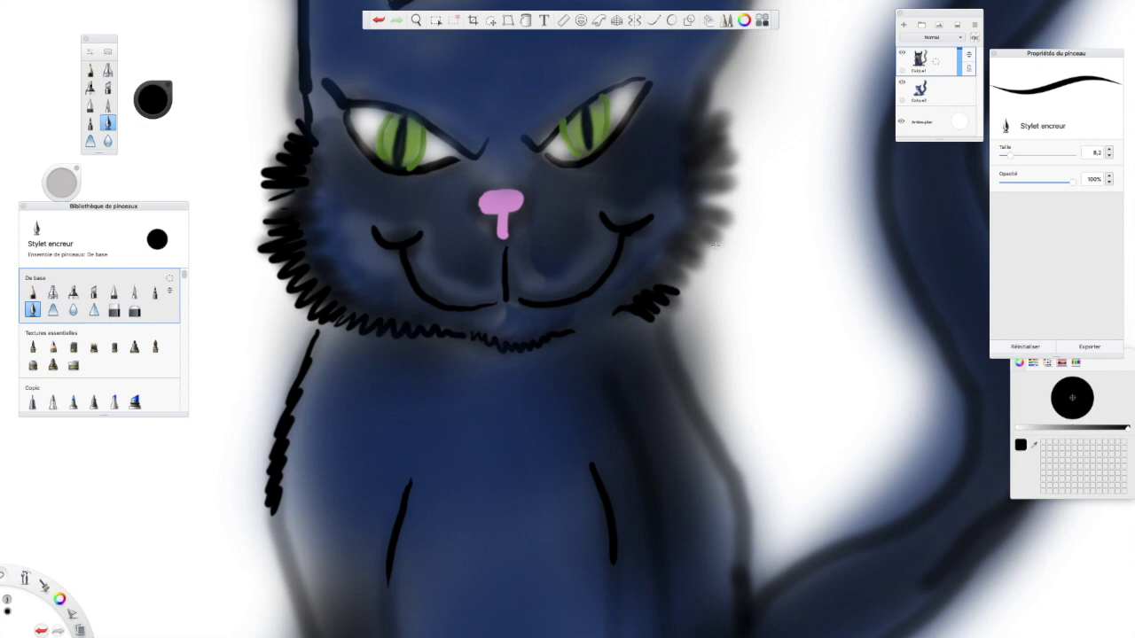
{"action": "mouse_move", "coordinate": [688, 283]}
{"action": "left_mouse_down"}
{"action": "mouse_move", "coordinate": [677, 257]}
{"action": "mouse_move", "coordinate": [687, 243]}
{"action": "mouse_move", "coordinate": [727, 215]}
{"action": "mouse_move", "coordinate": [704, 206]}
{"action": "mouse_move", "coordinate": [728, 176]}
{"action": "mouse_move", "coordinate": [693, 165]}
{"action": "mouse_move", "coordinate": [688, 126]}
{"action": "left_mouse_up"}
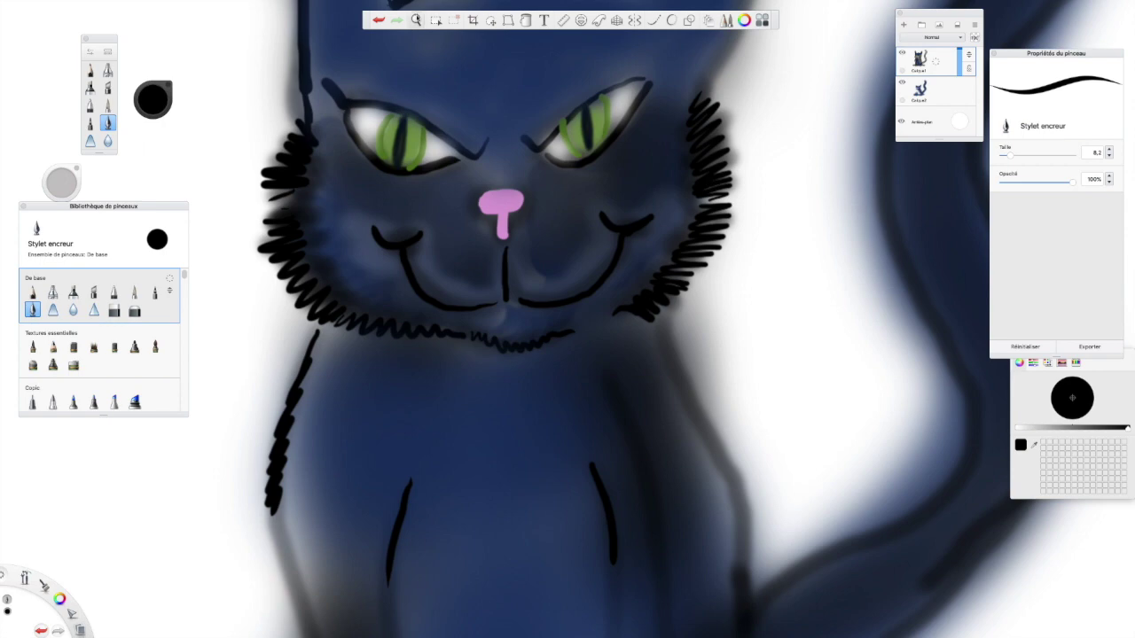
Ink the outline of the right ear from the top of the head round to the cheek fur in black.
{"action": "left_click", "coordinate": [417, 20]}
{"action": "left_click_drag", "start_coordinate": [643, 284], "coordinate": [707, 384]}
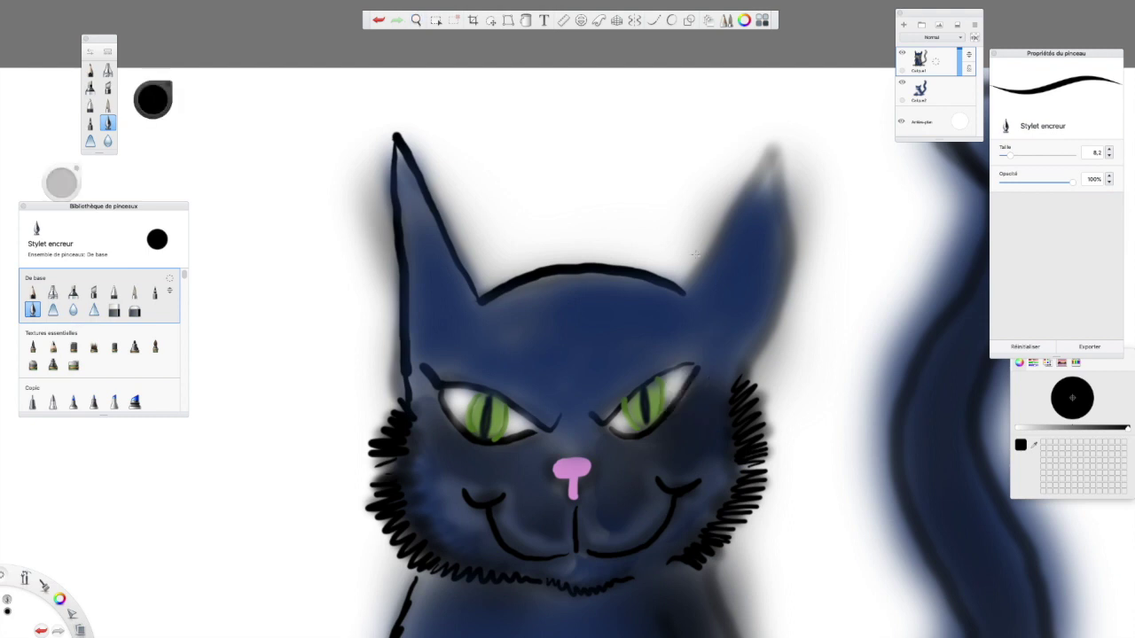
{"action": "mouse_move", "coordinate": [774, 186]}
{"action": "left_mouse_down"}
{"action": "mouse_move", "coordinate": [789, 268]}
{"action": "mouse_move", "coordinate": [748, 376]}
{"action": "left_mouse_up"}
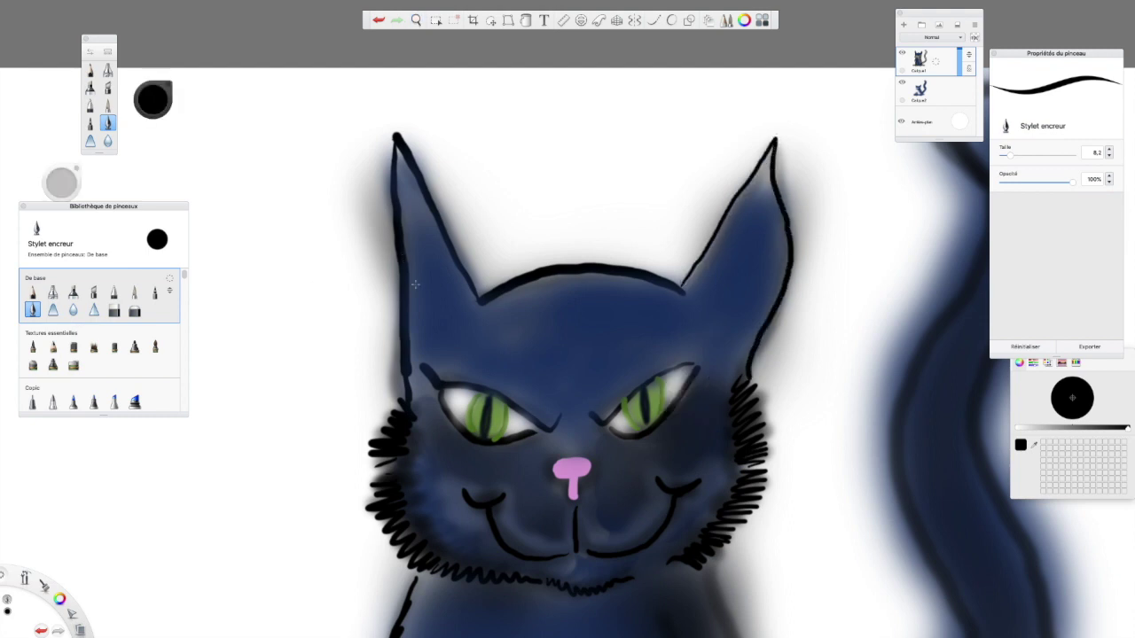
Choose a pale pinkish purple and airbrush the inside of the right and left ears with the Aérographe brush at about size 50.
{"action": "left_click", "coordinate": [153, 104]}
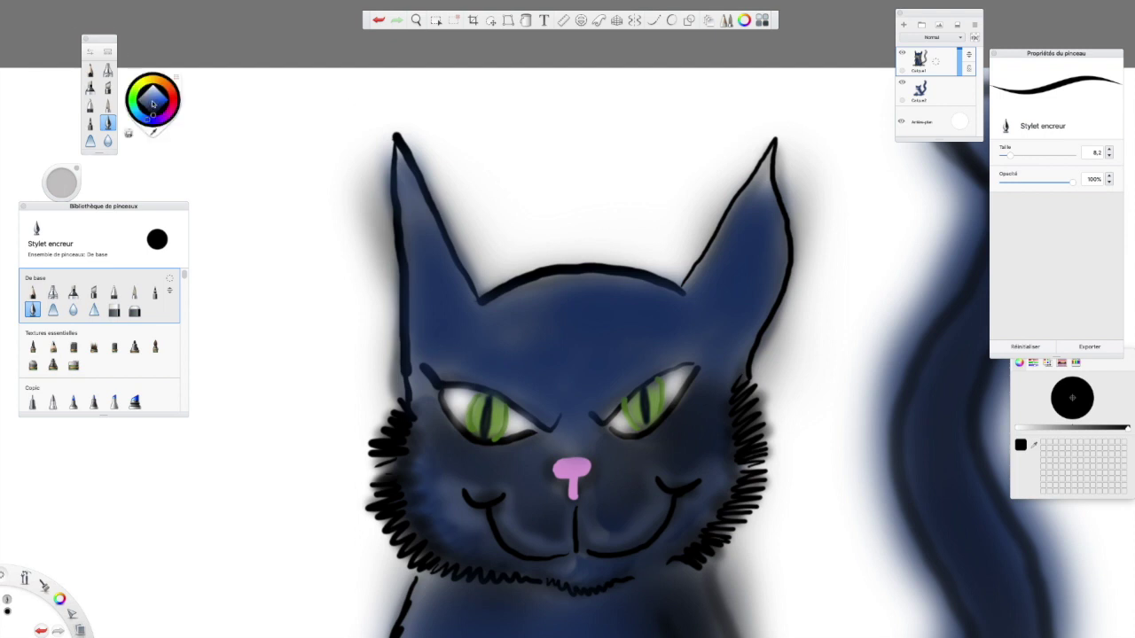
{"action": "left_click", "coordinate": [169, 114]}
{"action": "left_click", "coordinate": [156, 100]}
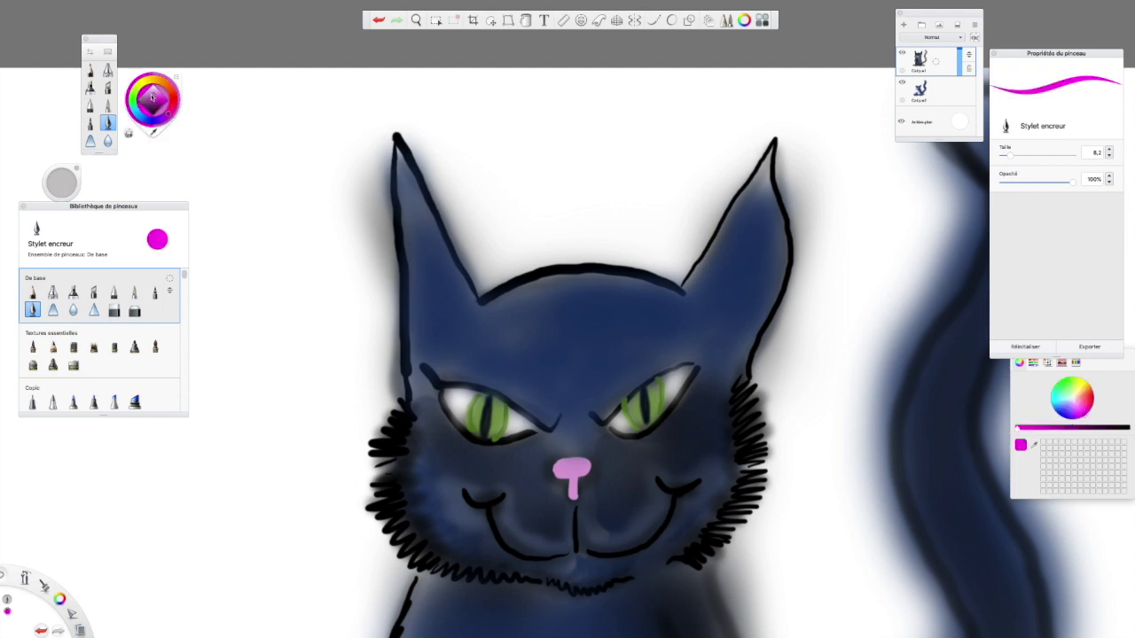
{"action": "left_click", "coordinate": [151, 97]}
{"action": "left_click", "coordinate": [107, 70]}
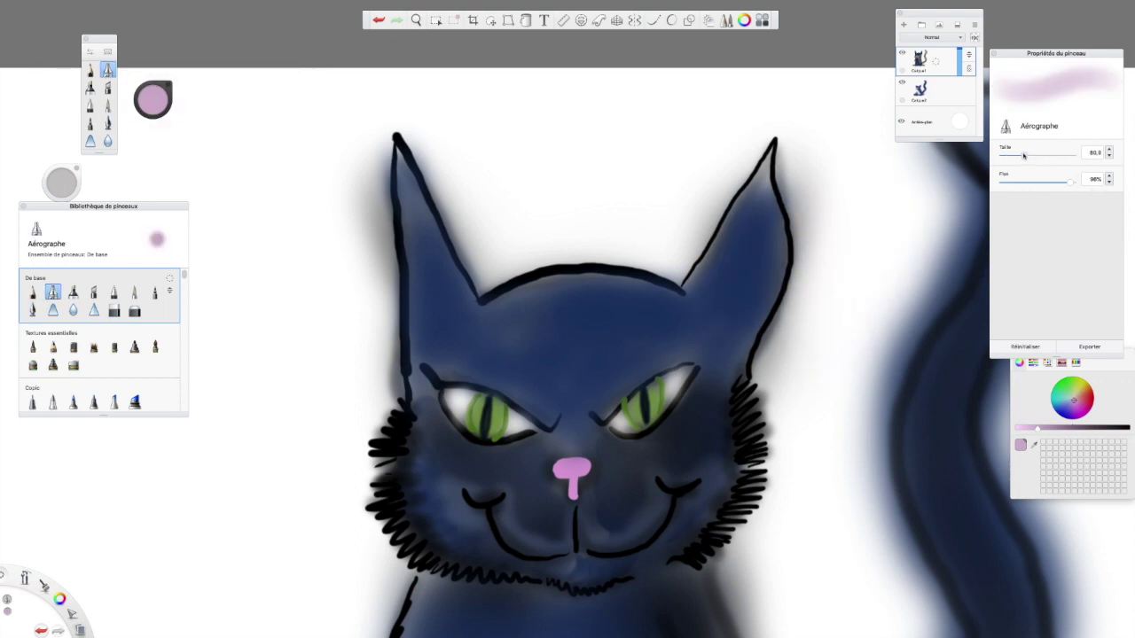
{"action": "mouse_move", "coordinate": [740, 278]}
{"action": "left_mouse_down"}
{"action": "mouse_move", "coordinate": [744, 323]}
{"action": "mouse_move", "coordinate": [762, 267]}
{"action": "mouse_move", "coordinate": [723, 315]}
{"action": "left_mouse_up"}
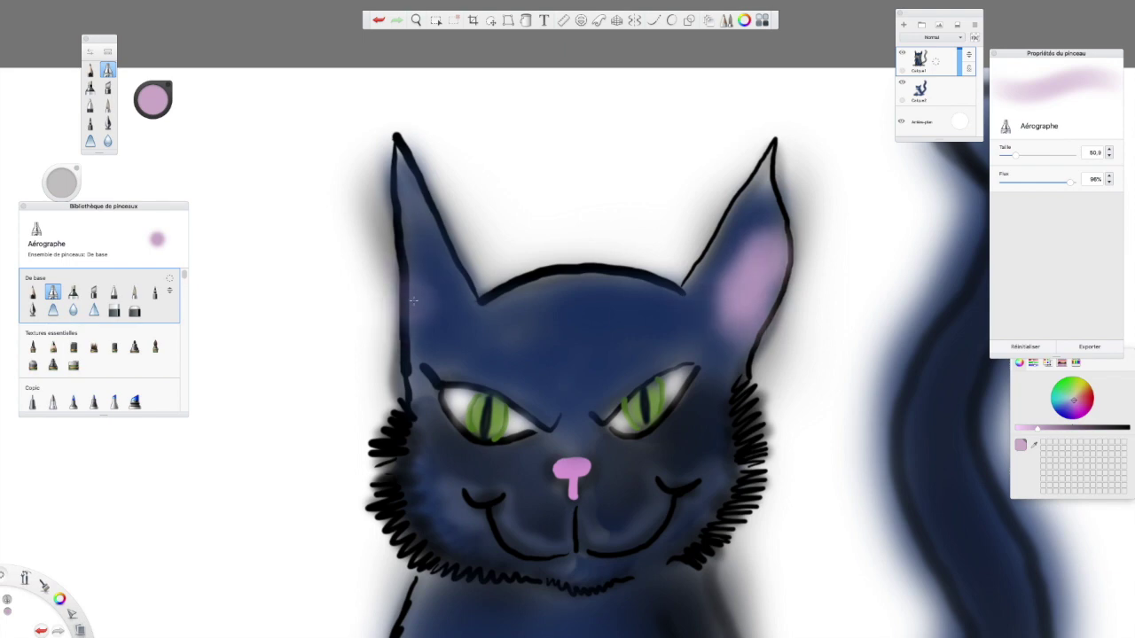
{"action": "left_click_drag", "start_coordinate": [415, 331], "coordinate": [410, 207]}
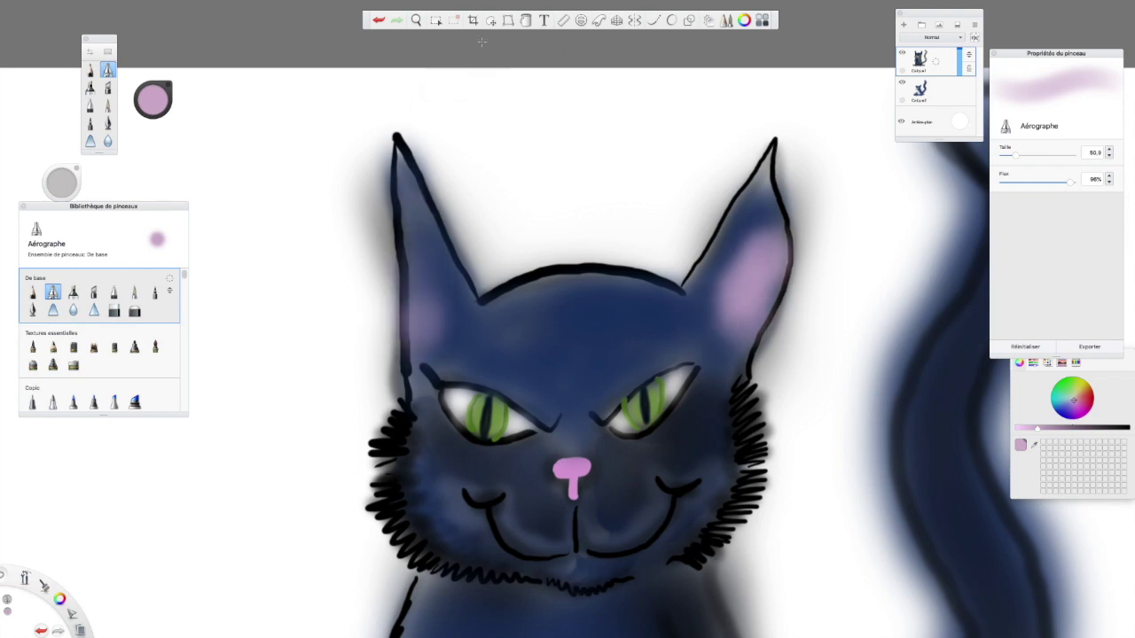
Ink the body sides, front legs, all paws and both haunches in very dark purple with Stylet encreur at size 11.2.
{"action": "left_click", "coordinate": [416, 19]}
{"action": "left_click_drag", "start_coordinate": [582, 266], "coordinate": [616, 144]}
{"action": "left_click_drag", "start_coordinate": [619, 346], "coordinate": [614, 350]}
{"action": "left_click_drag", "start_coordinate": [619, 260], "coordinate": [630, 133]}
{"action": "left_click_drag", "start_coordinate": [622, 362], "coordinate": [630, 334]}
{"action": "left_click_drag", "start_coordinate": [631, 397], "coordinate": [637, 219]}
{"action": "left_click", "coordinate": [653, 372]}
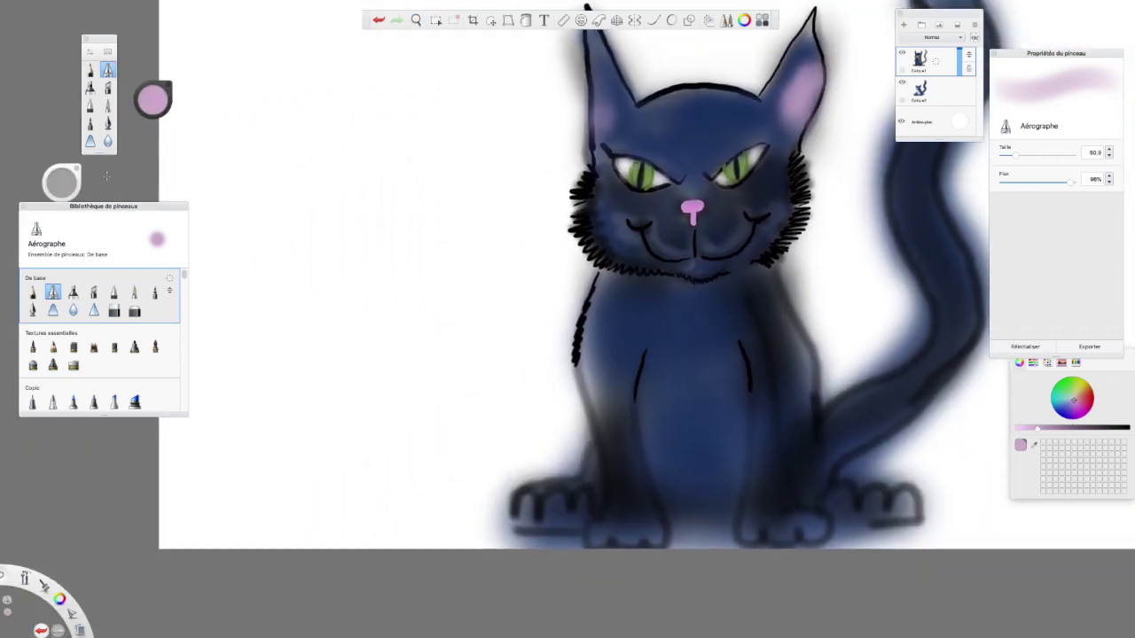
{"action": "left_click", "coordinate": [151, 101]}
{"action": "left_click", "coordinate": [105, 122]}
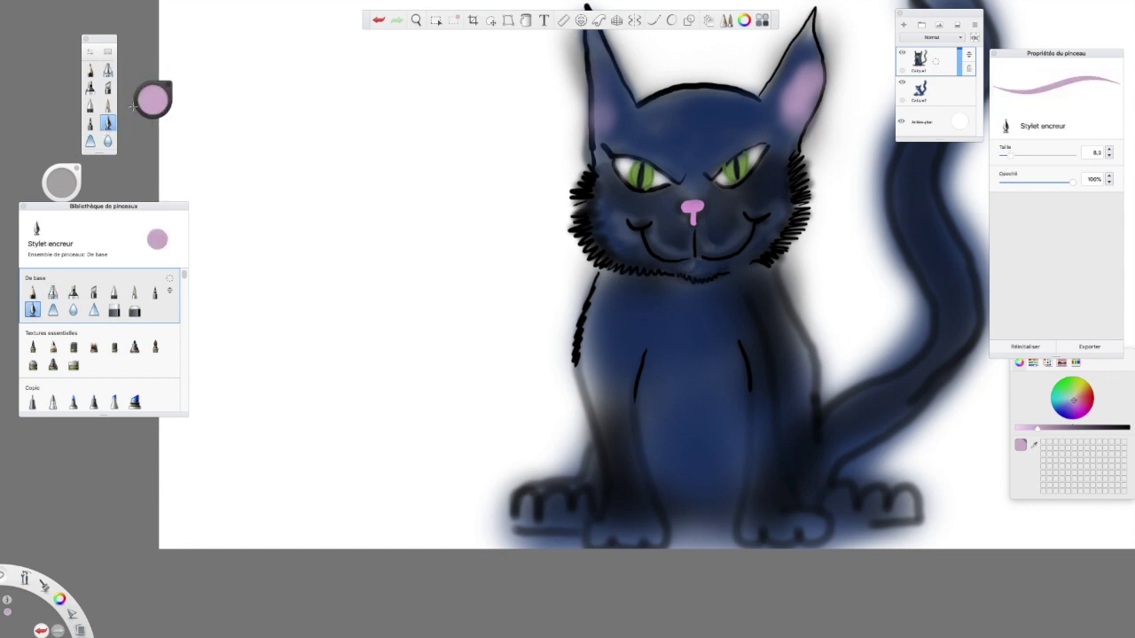
{"action": "left_click_drag", "start_coordinate": [151, 101], "coordinate": [155, 119]}
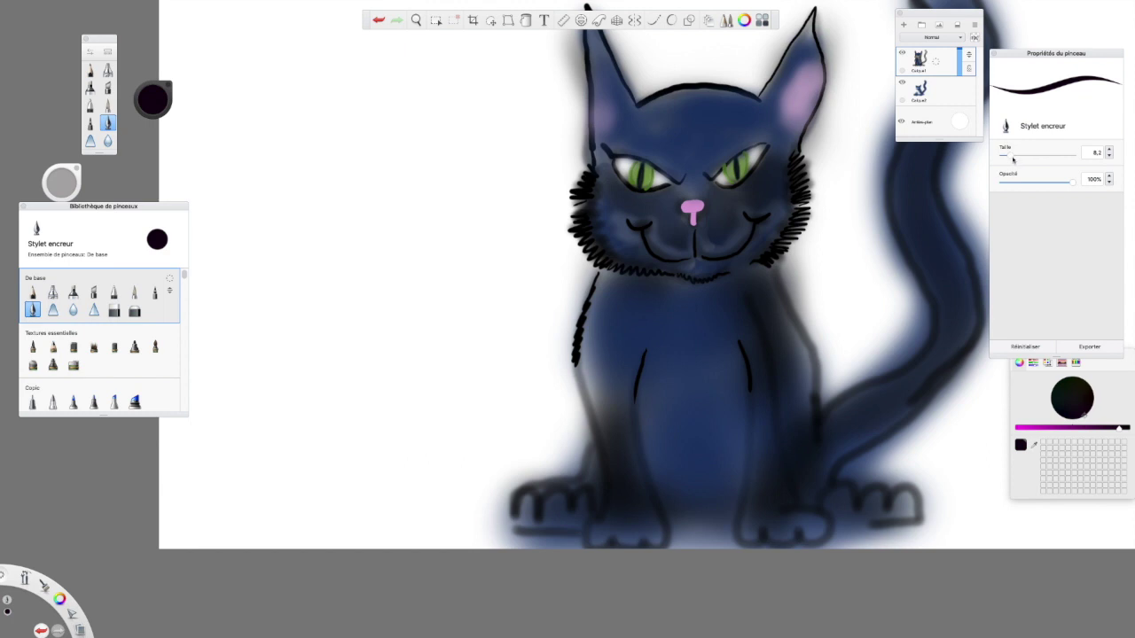
{"action": "left_click_drag", "start_coordinate": [1014, 158], "coordinate": [996, 158]}
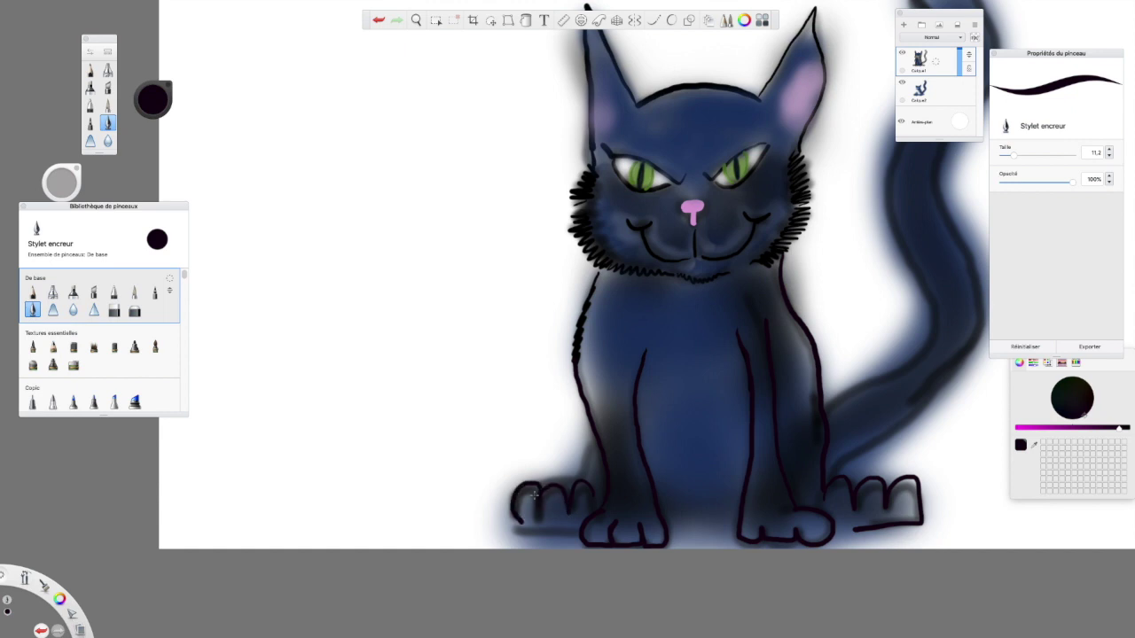
{"action": "left_click_drag", "start_coordinate": [584, 462], "coordinate": [566, 376]}
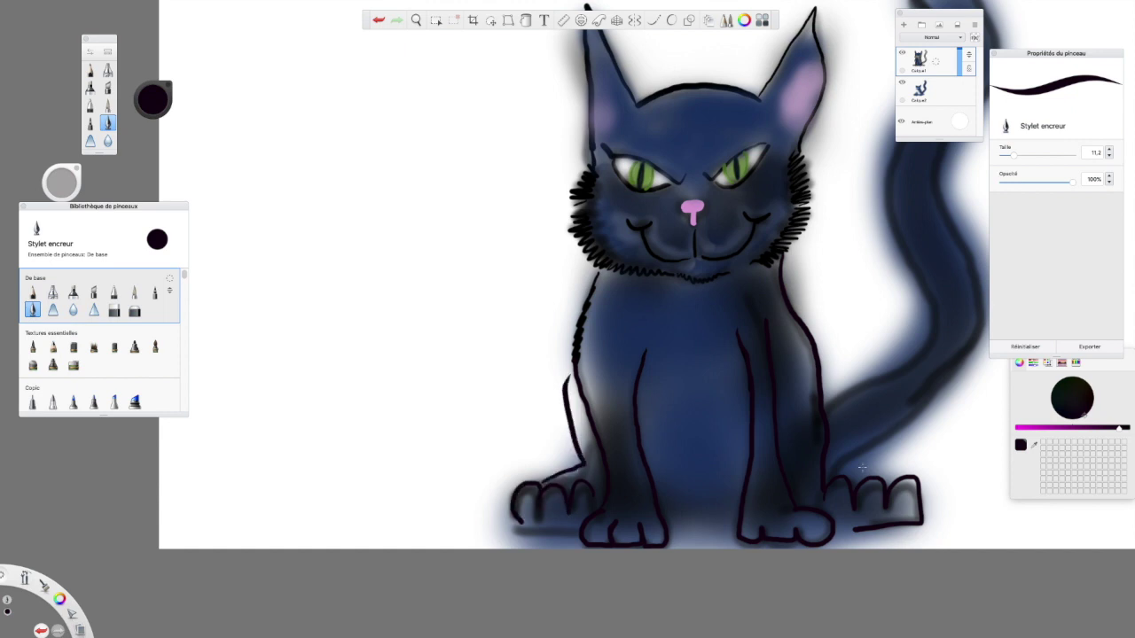
{"action": "left_click_drag", "start_coordinate": [837, 465], "coordinate": [829, 368]}
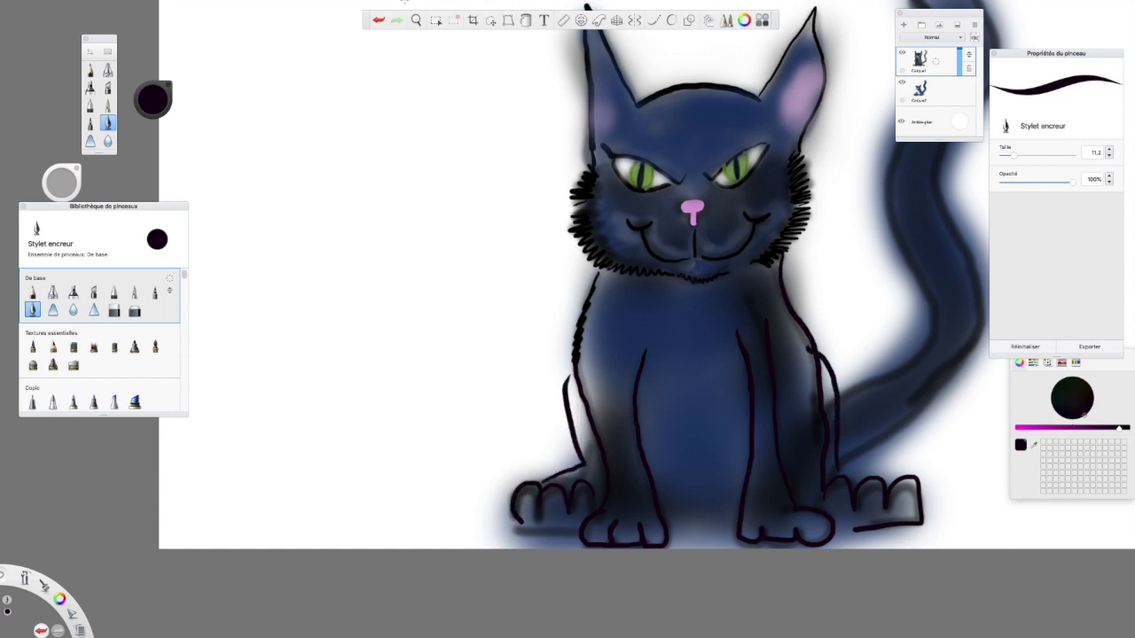
Ink two short jagged fur strokes across the lower chest between the front legs.
{"action": "left_click", "coordinate": [417, 20]}
{"action": "left_click_drag", "start_coordinate": [642, 352], "coordinate": [651, 298]}
{"action": "left_click", "coordinate": [594, 392]}
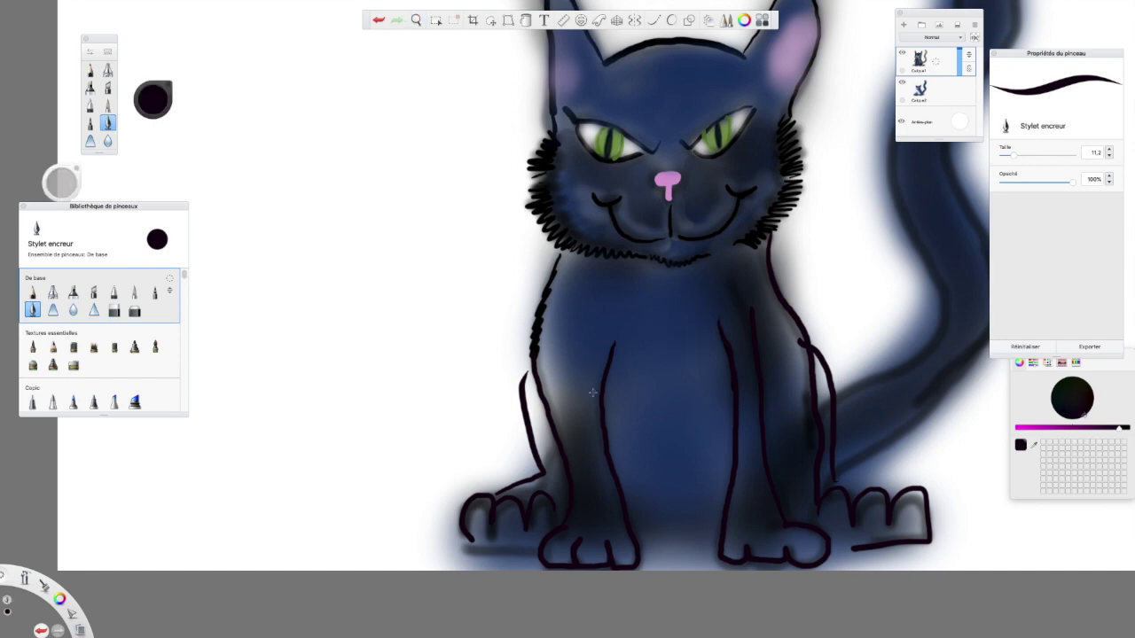
{"action": "mouse_move", "coordinate": [623, 372]}
{"action": "left_mouse_down"}
{"action": "mouse_move", "coordinate": [718, 368]}
{"action": "mouse_move", "coordinate": [691, 354]}
{"action": "left_mouse_up"}
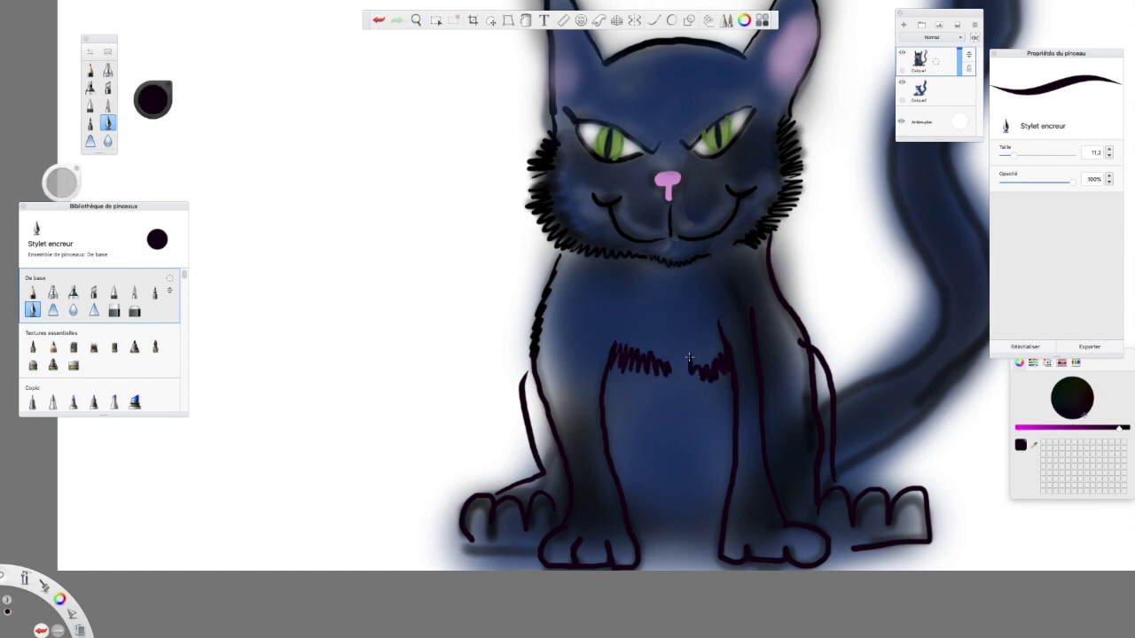
Airbrush very dark purple shadows on the belly along the inner edges of both front legs with the Aérographe brush.
{"action": "left_click", "coordinate": [153, 105]}
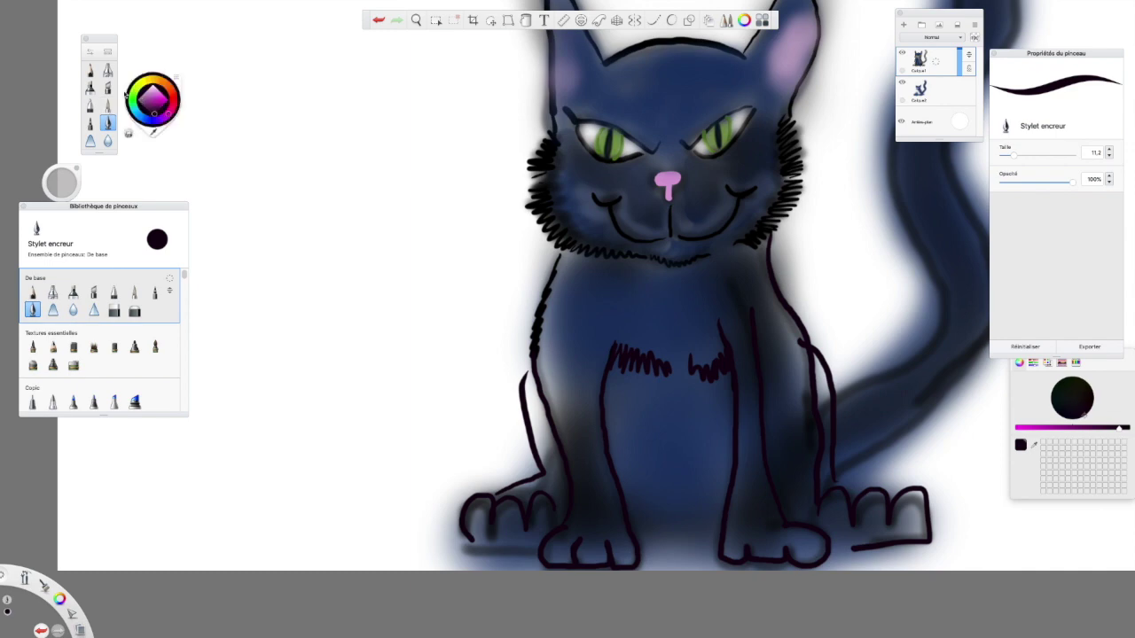
{"action": "left_click", "coordinate": [107, 70]}
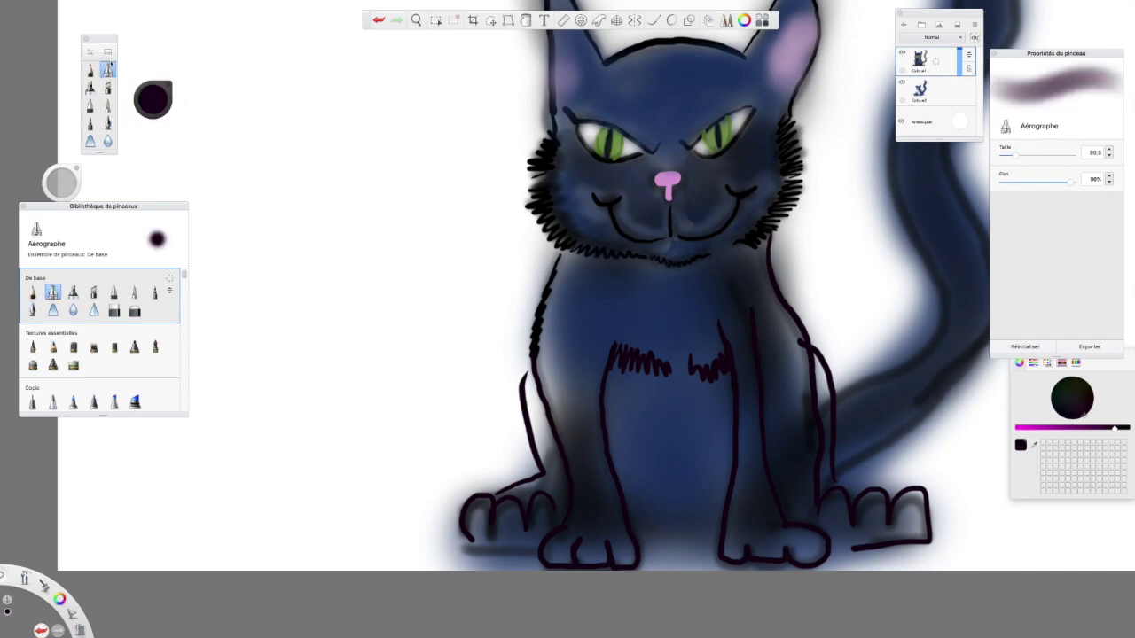
{"action": "mouse_move", "coordinate": [618, 404]}
{"action": "left_mouse_down"}
{"action": "mouse_move", "coordinate": [620, 371]}
{"action": "mouse_move", "coordinate": [629, 378]}
{"action": "mouse_move", "coordinate": [620, 370]}
{"action": "mouse_move", "coordinate": [626, 479]}
{"action": "left_mouse_up"}
{"action": "mouse_move", "coordinate": [733, 371]}
{"action": "left_mouse_down"}
{"action": "mouse_move", "coordinate": [709, 403]}
{"action": "mouse_move", "coordinate": [683, 360]}
{"action": "left_mouse_up"}
{"action": "left_click_drag", "start_coordinate": [725, 424], "coordinate": [709, 510]}
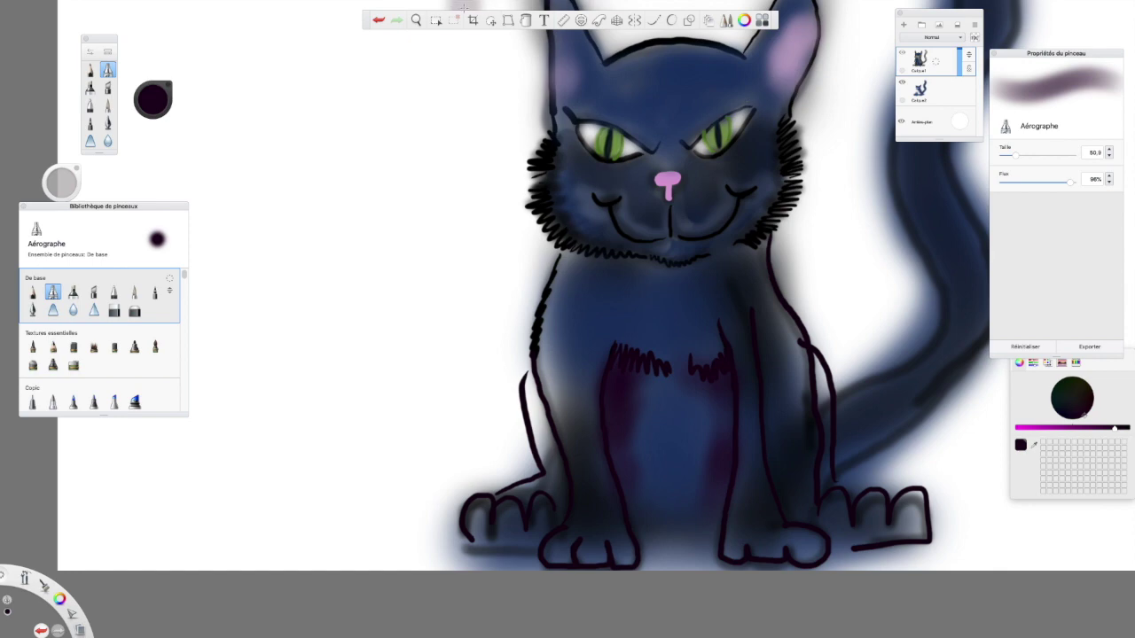
Airbrush dark purple shading across the bottom of the belly and beside the right haunch.
{"action": "left_click", "coordinate": [416, 20]}
{"action": "left_click_drag", "start_coordinate": [653, 308], "coordinate": [649, 335]}
{"action": "left_click", "coordinate": [669, 316]}
{"action": "left_click_drag", "start_coordinate": [648, 498], "coordinate": [631, 507]}
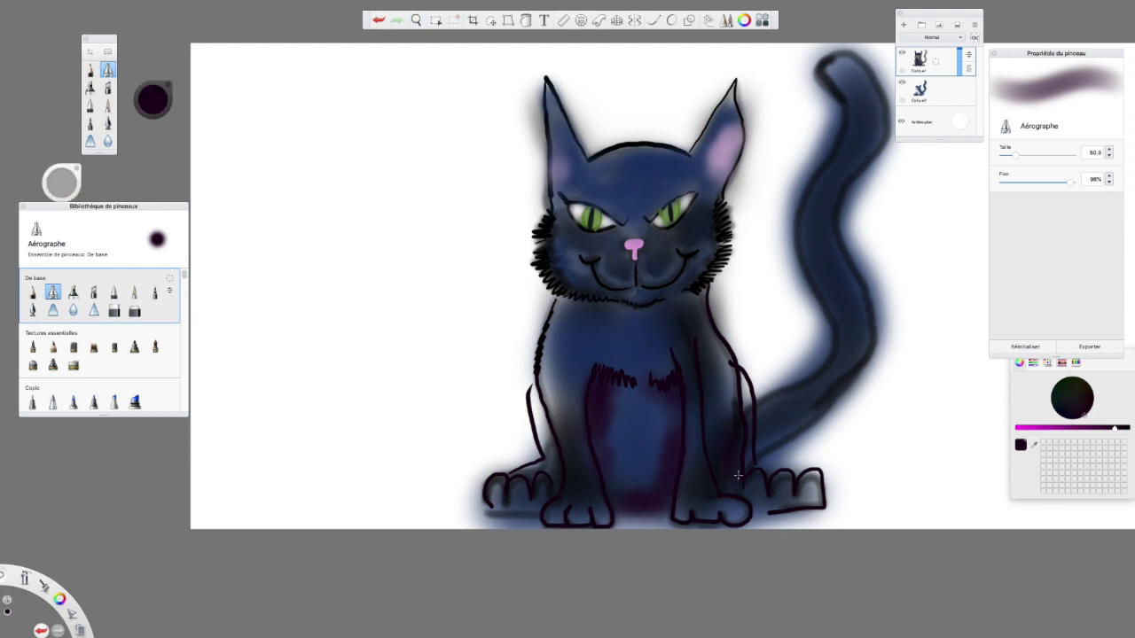
{"action": "mouse_move", "coordinate": [749, 417]}
{"action": "left_mouse_down"}
{"action": "mouse_move", "coordinate": [743, 383]}
{"action": "mouse_move", "coordinate": [750, 407]}
{"action": "mouse_move", "coordinate": [722, 365]}
{"action": "left_mouse_up"}
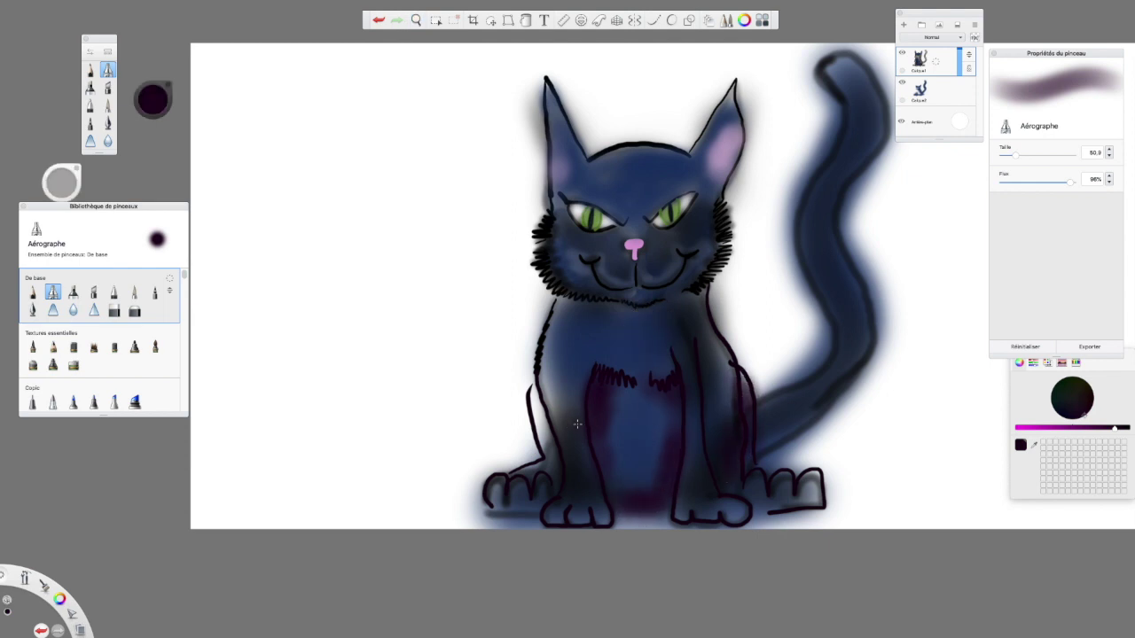
Airbrush very dark purple shading on the haunch at the picture's left and across the upper chest beneath the chin.
{"action": "mouse_move", "coordinate": [551, 440]}
{"action": "left_mouse_down"}
{"action": "mouse_move", "coordinate": [529, 401]}
{"action": "mouse_move", "coordinate": [532, 380]}
{"action": "left_mouse_up"}
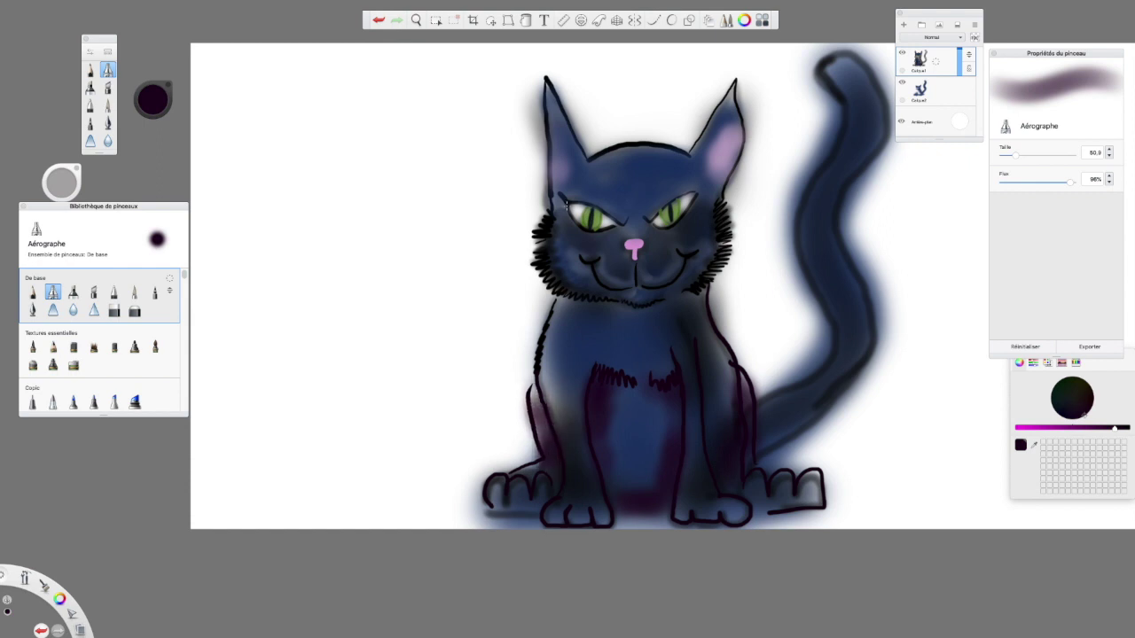
{"action": "mouse_move", "coordinate": [559, 329]}
{"action": "left_mouse_down"}
{"action": "mouse_move", "coordinate": [550, 367]}
{"action": "mouse_move", "coordinate": [578, 309]}
{"action": "left_mouse_up"}
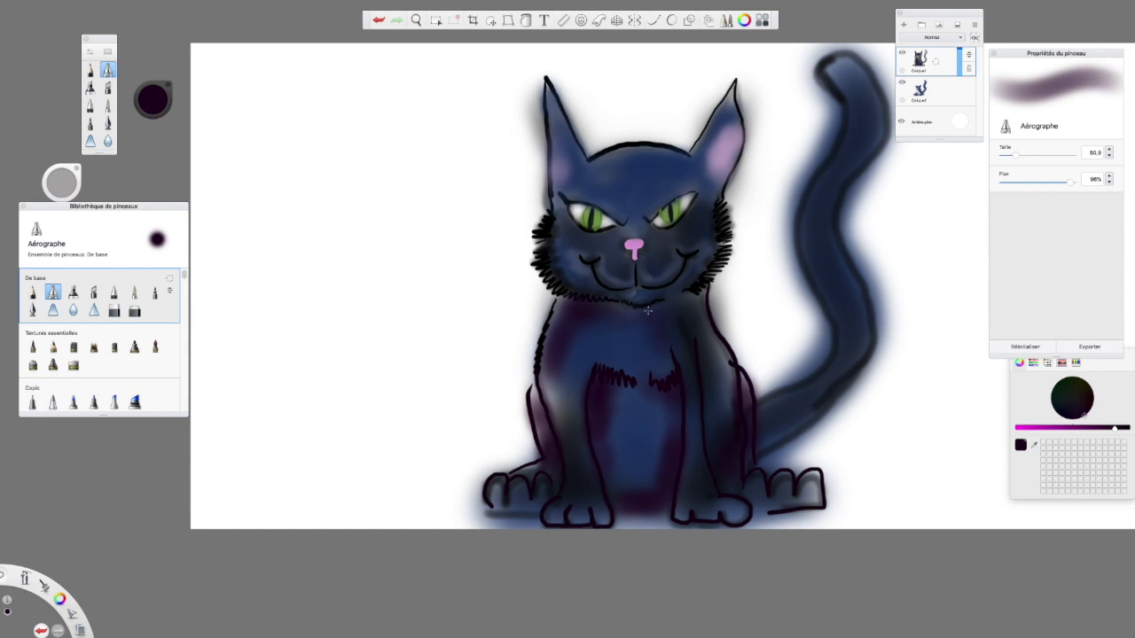
{"action": "mouse_move", "coordinate": [696, 298]}
{"action": "left_mouse_down"}
{"action": "mouse_move", "coordinate": [713, 317]}
{"action": "mouse_move", "coordinate": [700, 294]}
{"action": "left_mouse_up"}
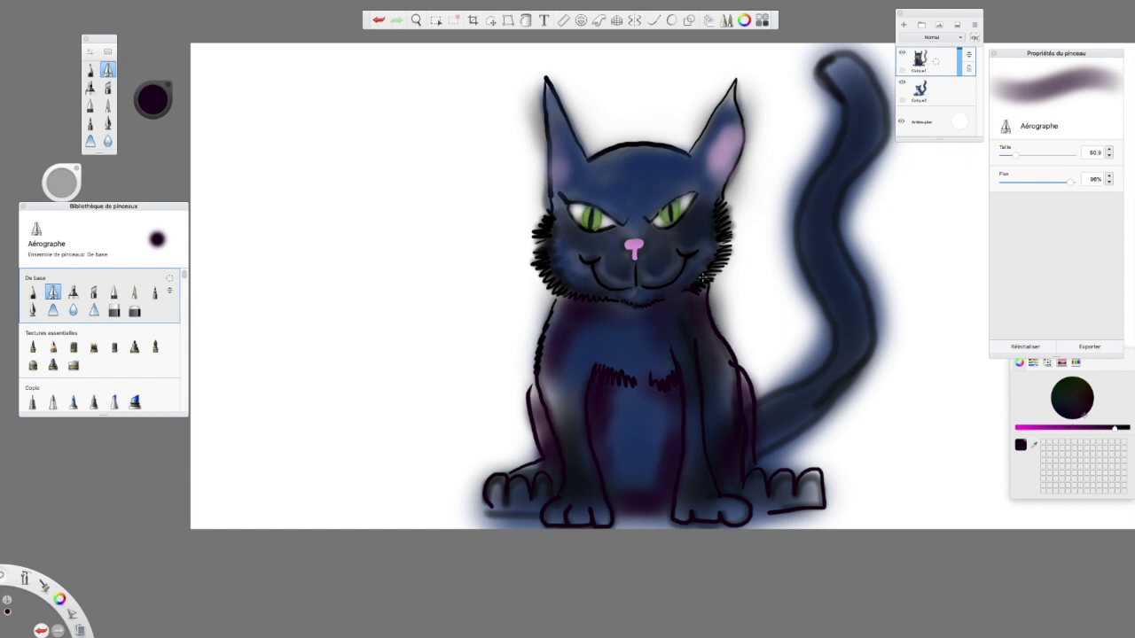
Airbrush very dark purple shading along the top of the forehead and diagonally down toward the eye beside the pink ear.
{"action": "left_click", "coordinate": [416, 19]}
{"action": "left_click_drag", "start_coordinate": [666, 346], "coordinate": [705, 414]}
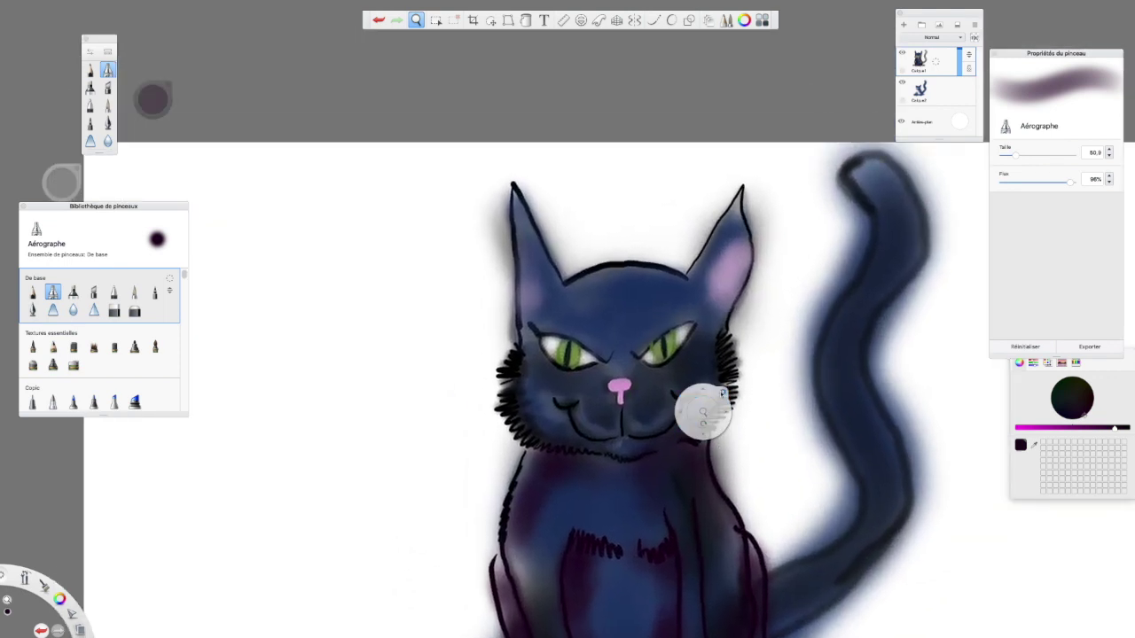
{"action": "left_click", "coordinate": [629, 321]}
{"action": "mouse_move", "coordinate": [665, 283]}
{"action": "left_mouse_down"}
{"action": "mouse_move", "coordinate": [660, 271]}
{"action": "mouse_move", "coordinate": [594, 275]}
{"action": "mouse_move", "coordinate": [679, 310]}
{"action": "mouse_move", "coordinate": [634, 343]}
{"action": "left_mouse_up"}
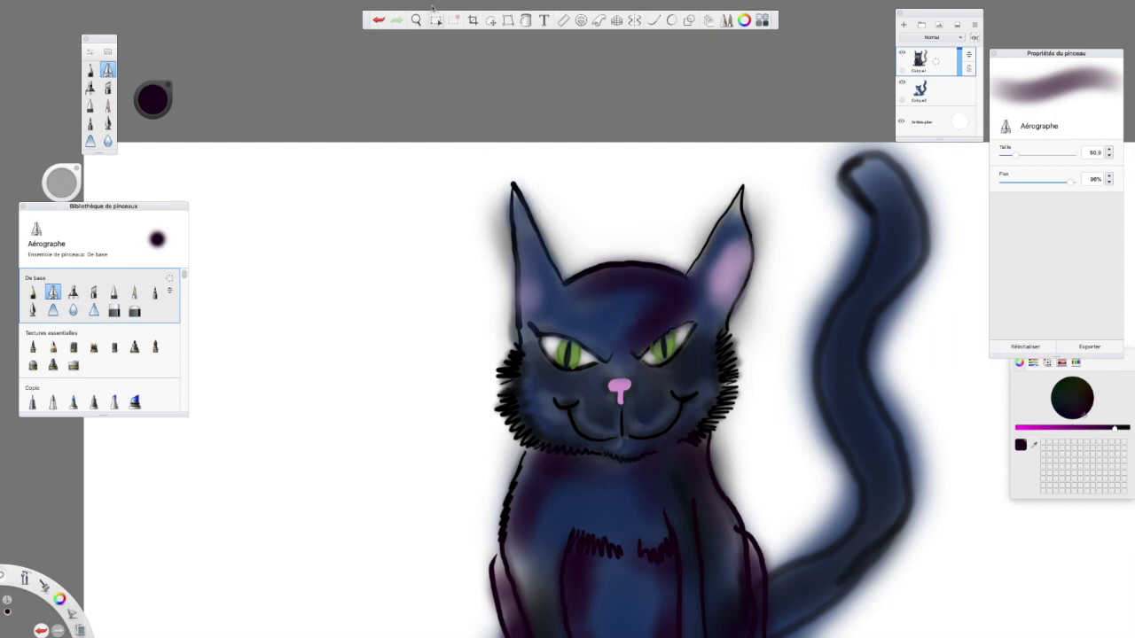
Outline both green irises in very dark green with the Stylet encreur brush at size 11.2.
{"action": "key", "text": "space"}
{"action": "left_click_drag", "start_coordinate": [621, 362], "coordinate": [639, 207]}
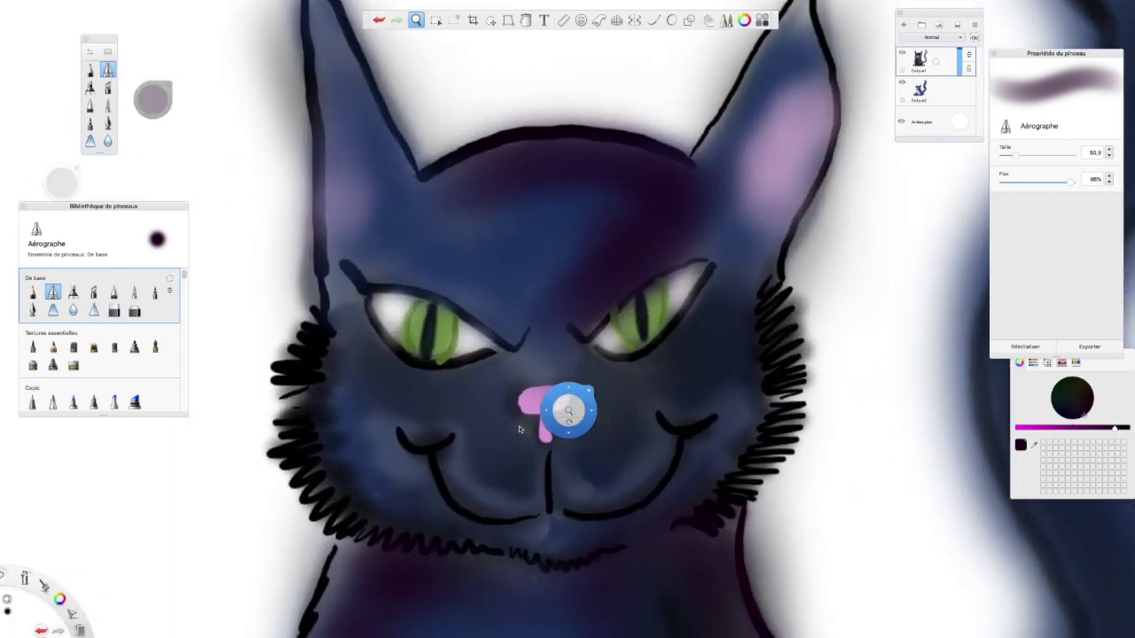
{"action": "left_click", "coordinate": [151, 97]}
{"action": "left_click", "coordinate": [133, 98]}
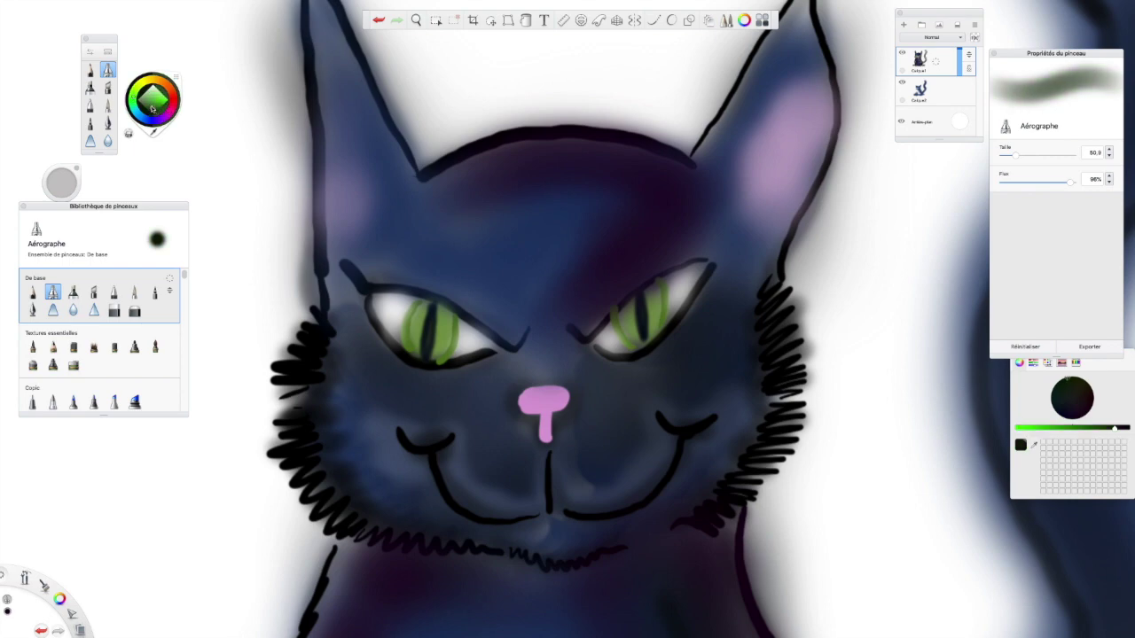
{"action": "left_click", "coordinate": [154, 107]}
{"action": "left_click_drag", "start_coordinate": [1015, 156], "coordinate": [1001, 155]}
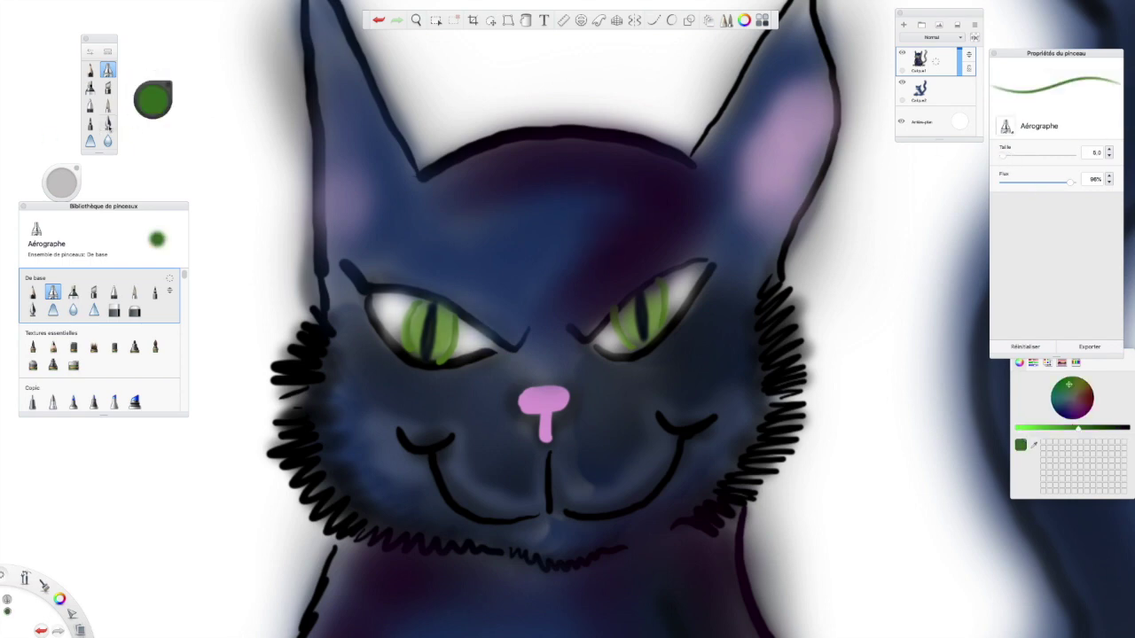
{"action": "left_click", "coordinate": [107, 124]}
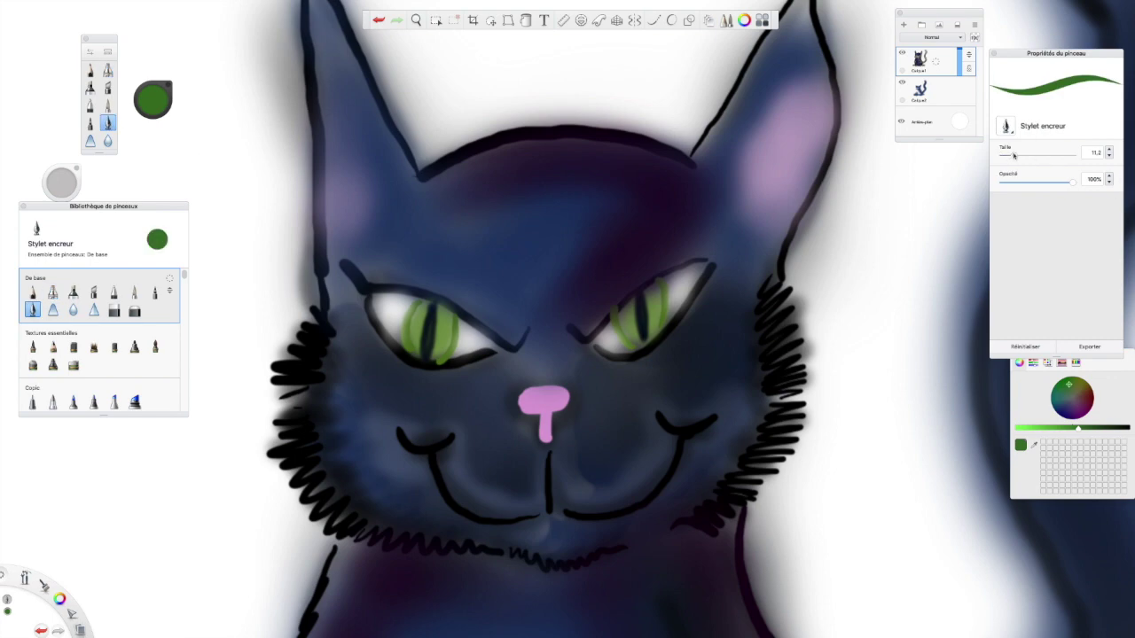
{"action": "left_click", "coordinate": [155, 101]}
{"action": "left_click", "coordinate": [153, 115]}
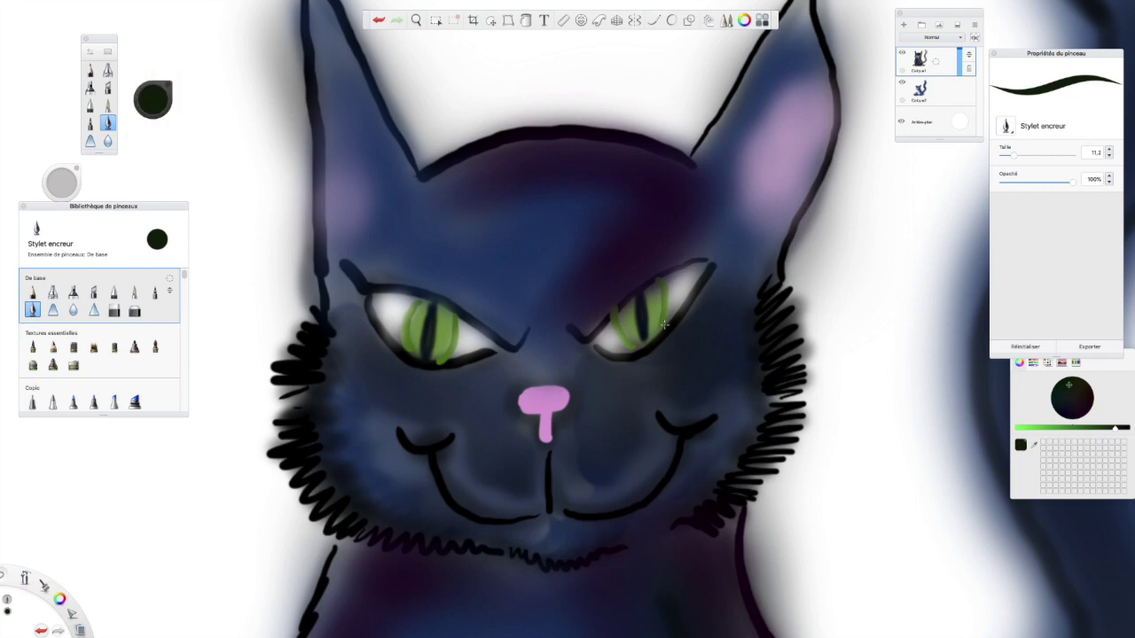
{"action": "left_click_drag", "start_coordinate": [663, 321], "coordinate": [661, 278]}
{"action": "left_click_drag", "start_coordinate": [628, 354], "coordinate": [612, 313]}
{"action": "left_click_drag", "start_coordinate": [456, 315], "coordinate": [438, 373]}
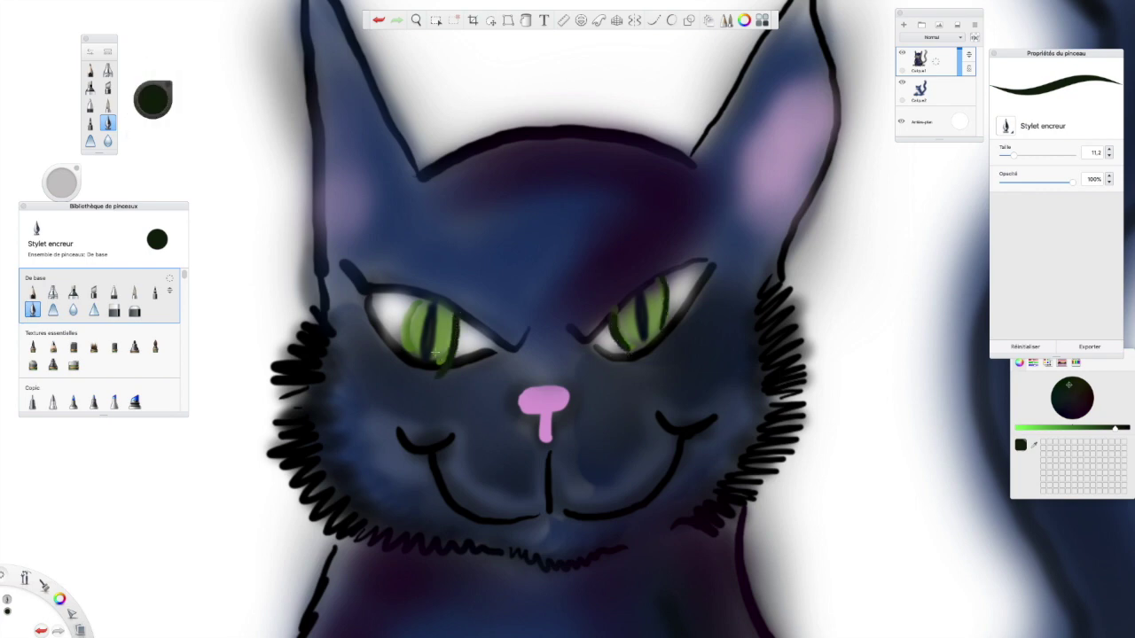
{"action": "left_click_drag", "start_coordinate": [413, 299], "coordinate": [404, 345]}
Smudge the purple forehead shading on the upper layer with Brosse en soie ronde smudge at size 32.4, flow 9% and intensity 30%.
{"action": "key", "text": "e"}
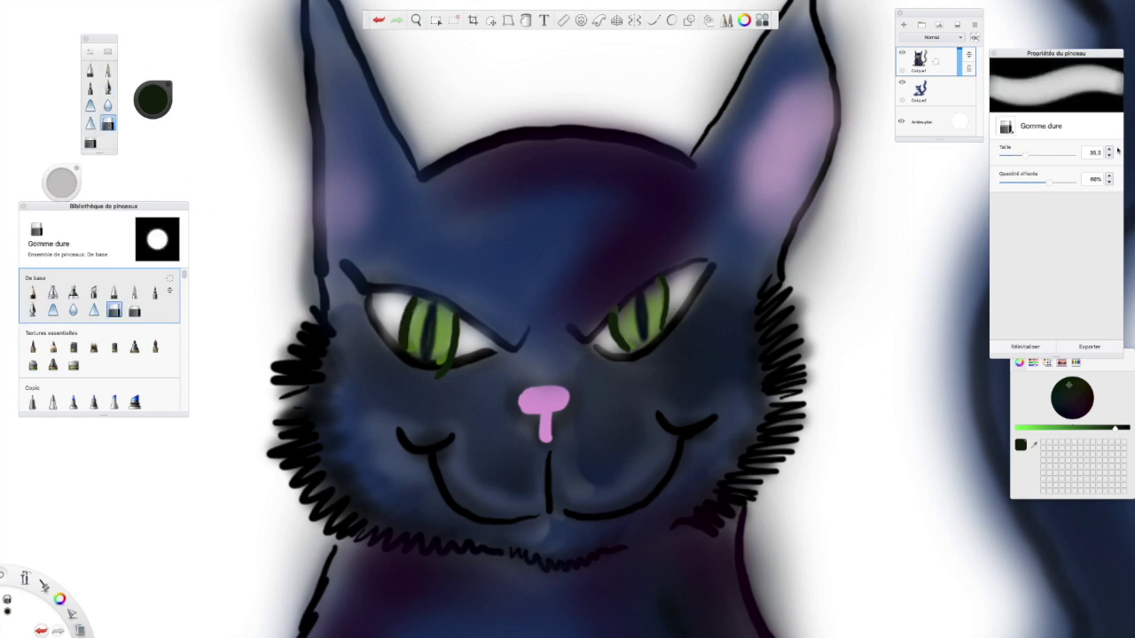
{"action": "left_click_drag", "start_coordinate": [1053, 188], "coordinate": [1016, 183]}
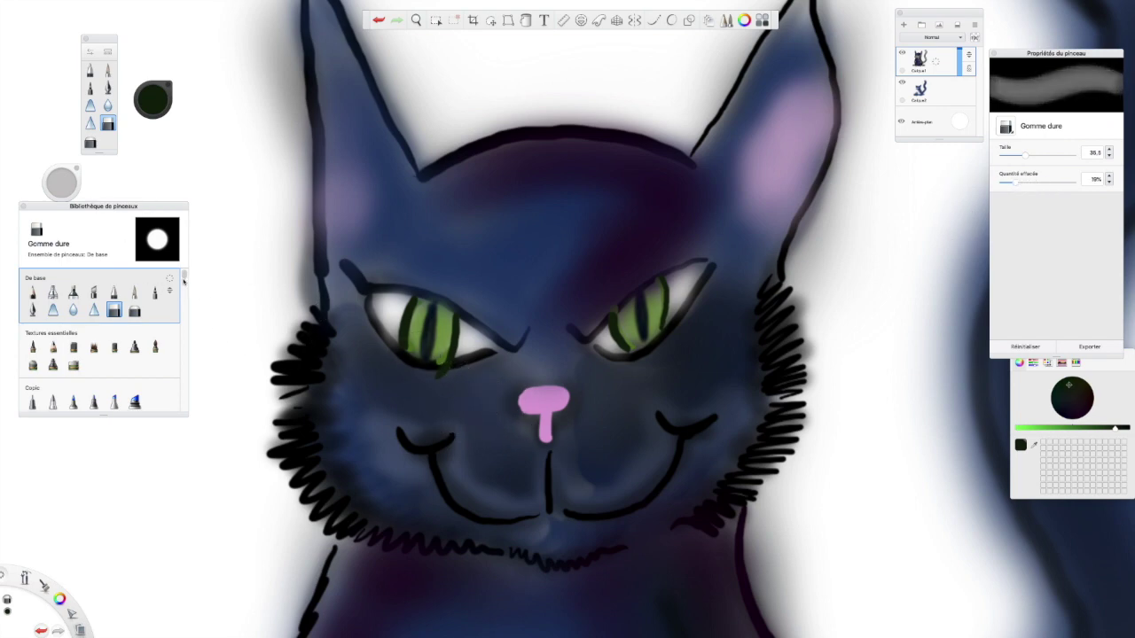
{"action": "scroll", "coordinate": [183, 284], "scroll_direction": "down", "scroll_amount": 3}
{"action": "scroll", "coordinate": [178, 301], "scroll_direction": "down", "scroll_amount": 8}
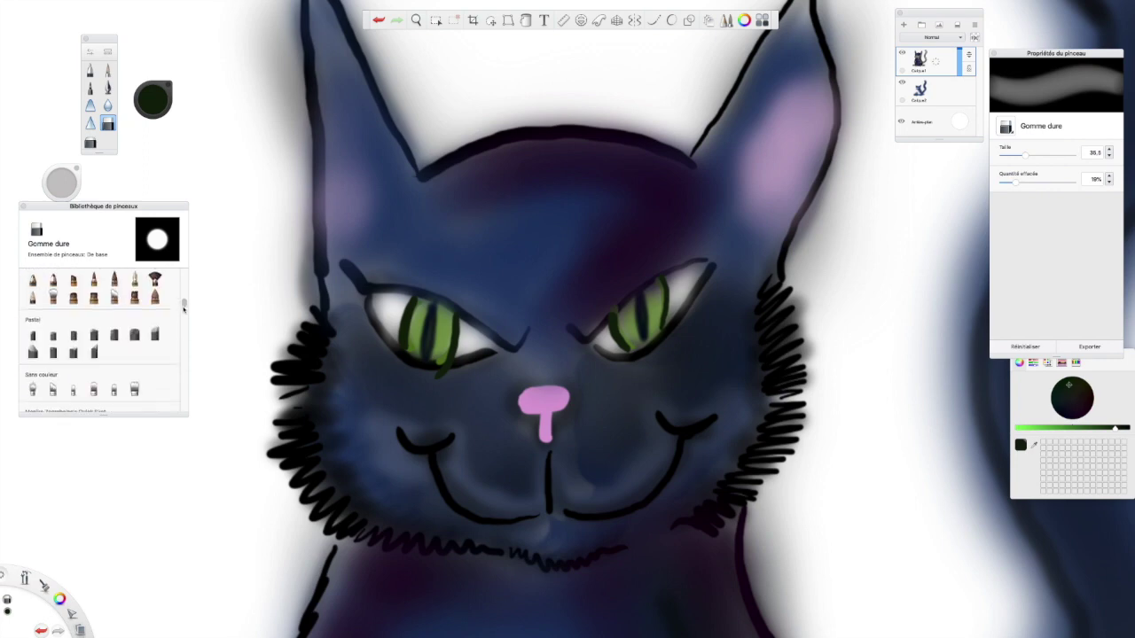
{"action": "left_click", "coordinate": [134, 302]}
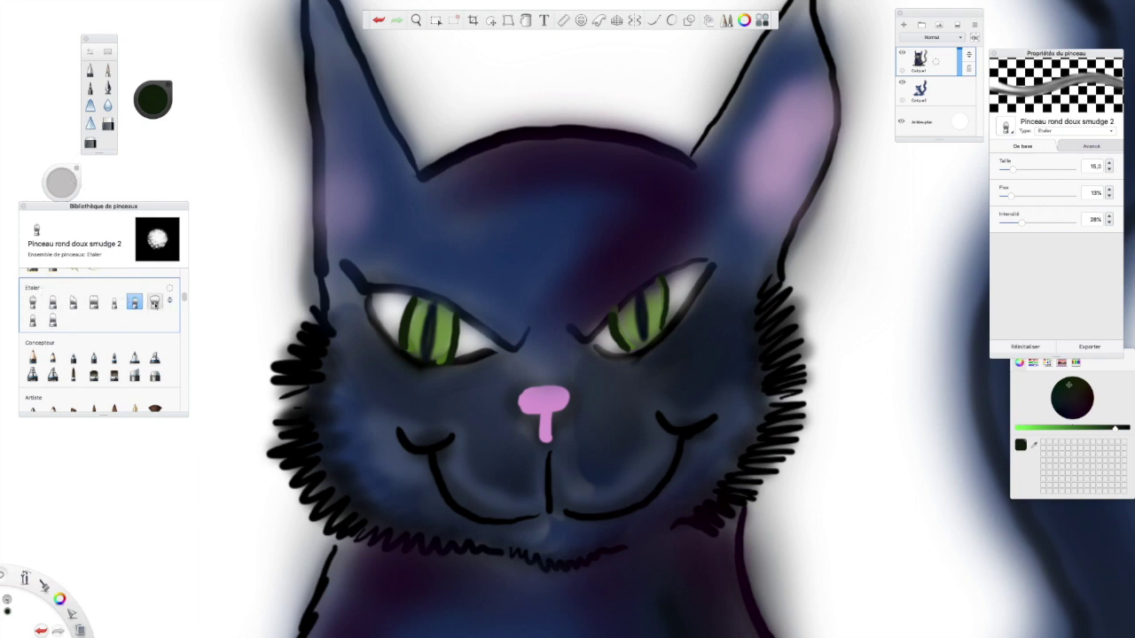
{"action": "left_click", "coordinate": [154, 303]}
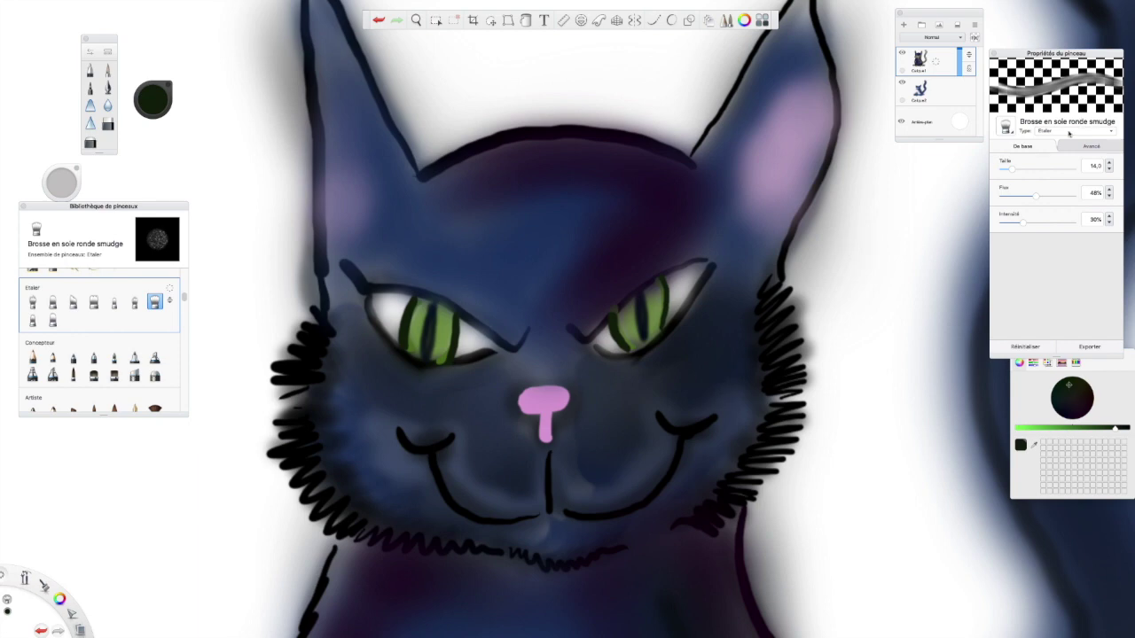
{"action": "mouse_move", "coordinate": [1017, 171]}
{"action": "left_mouse_down"}
{"action": "mouse_move", "coordinate": [1026, 215]}
{"action": "mouse_move", "coordinate": [1029, 198]}
{"action": "mouse_move", "coordinate": [1009, 196]}
{"action": "left_mouse_up"}
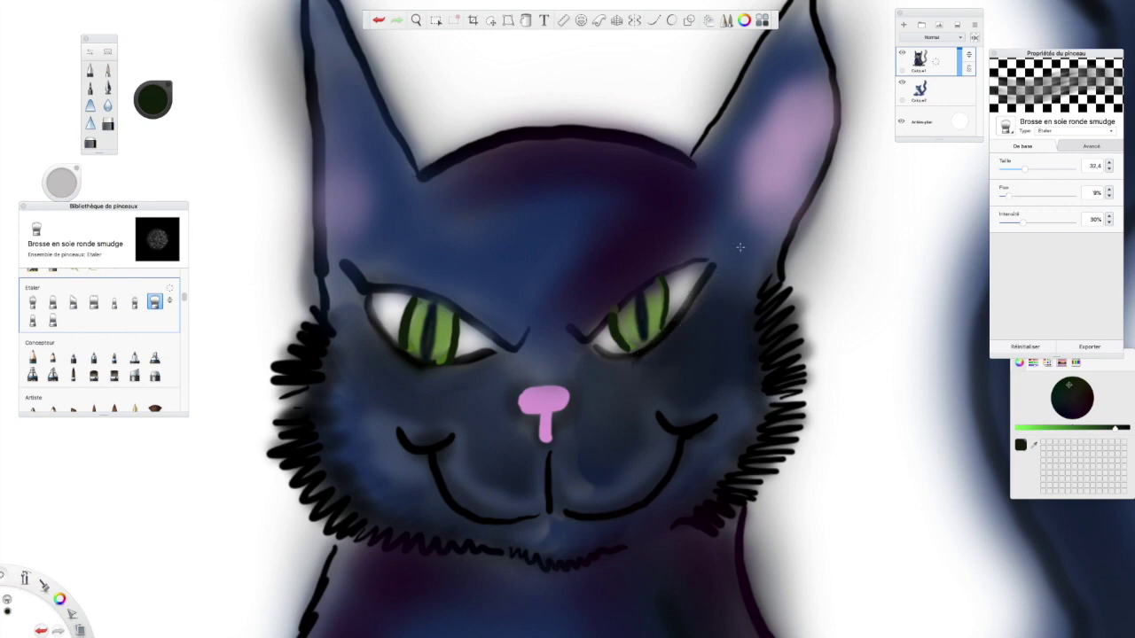
{"action": "left_click", "coordinate": [946, 83]}
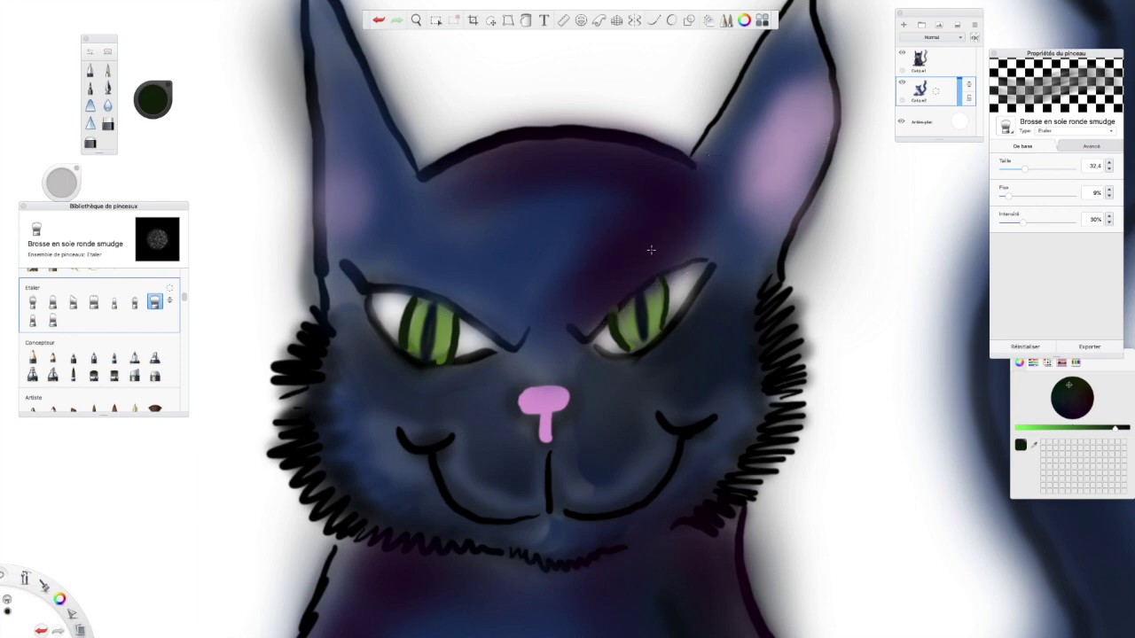
{"action": "left_click", "coordinate": [942, 56]}
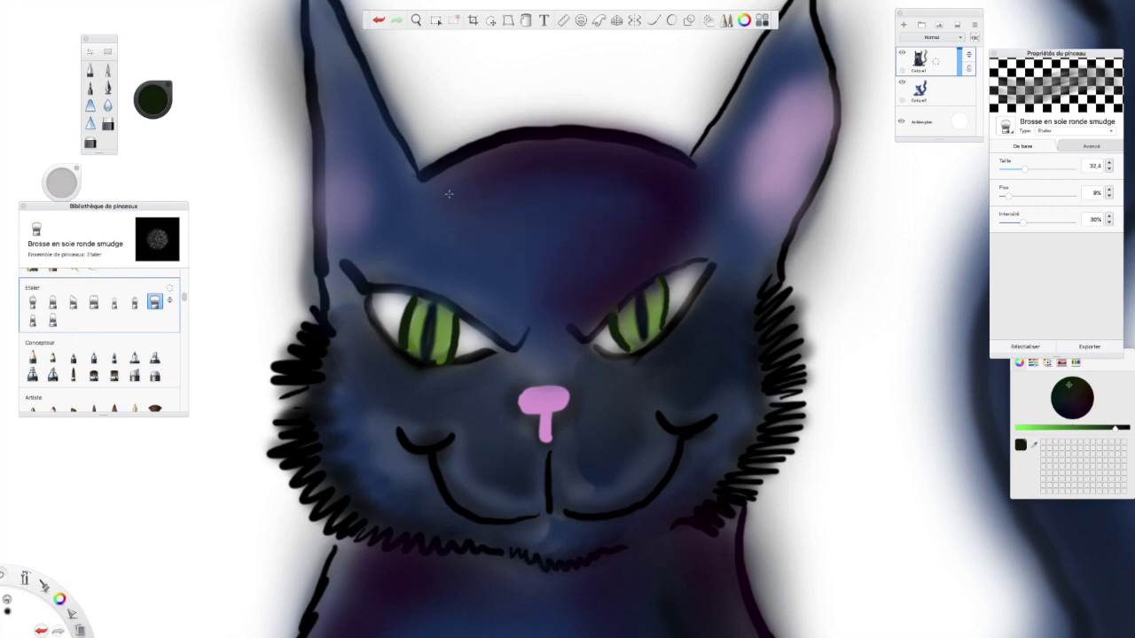
Smudge the shading on the cat's shoulder, upper front leg and side at the tail side of the body.
{"action": "left_click", "coordinate": [413, 20]}
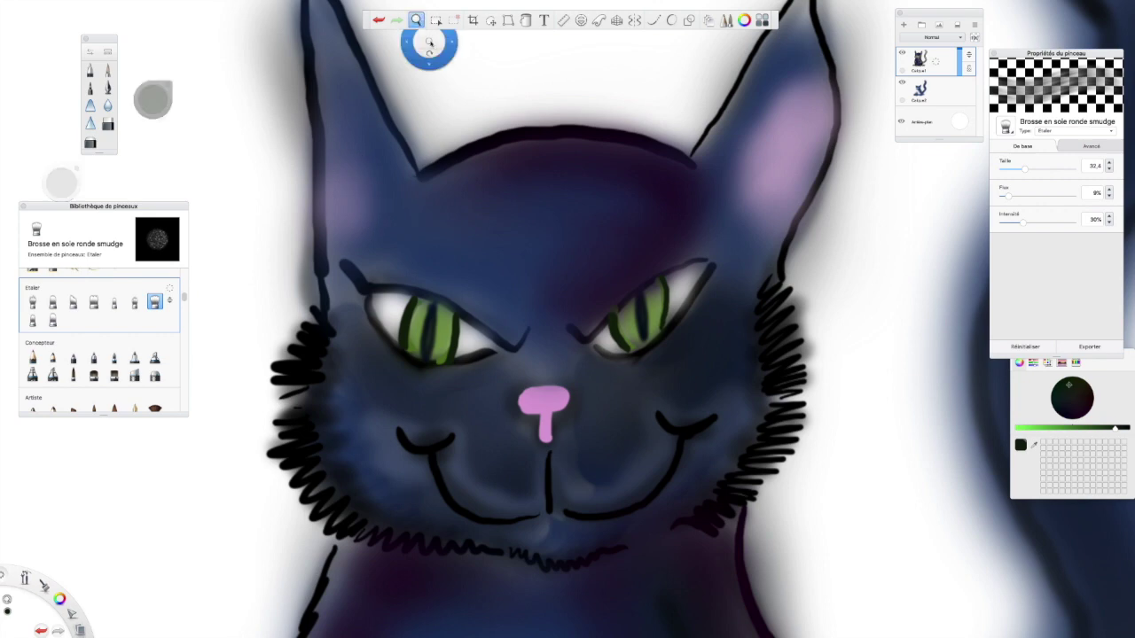
{"action": "mouse_move", "coordinate": [663, 302]}
{"action": "left_mouse_down"}
{"action": "mouse_move", "coordinate": [654, 396]}
{"action": "mouse_move", "coordinate": [658, 282]}
{"action": "left_mouse_up"}
{"action": "mouse_move", "coordinate": [651, 341]}
{"action": "left_mouse_down"}
{"action": "mouse_move", "coordinate": [648, 426]}
{"action": "mouse_move", "coordinate": [652, 310]}
{"action": "left_mouse_up"}
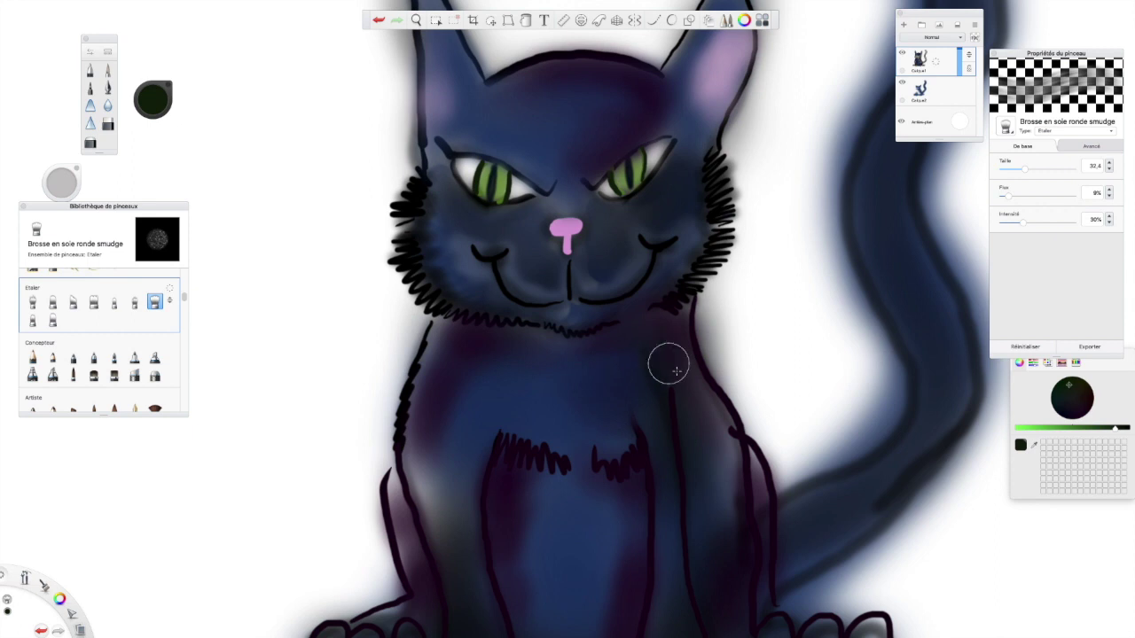
{"action": "mouse_move", "coordinate": [716, 450]}
{"action": "left_mouse_down"}
{"action": "mouse_move", "coordinate": [738, 477]}
{"action": "mouse_move", "coordinate": [733, 431]}
{"action": "left_mouse_up"}
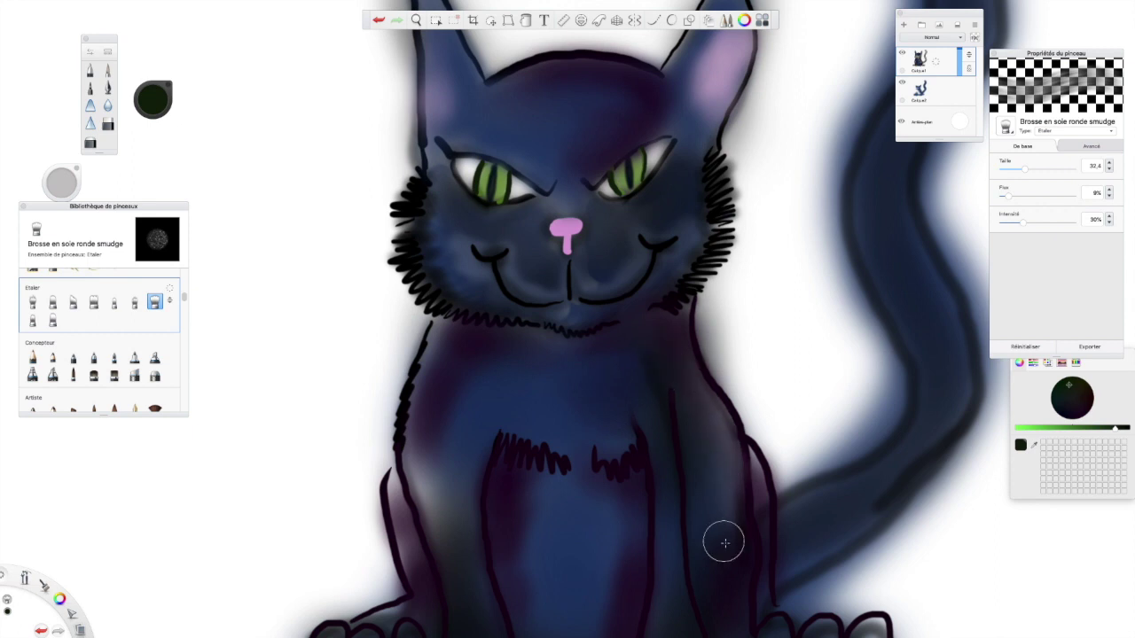
Try to flood-fill the cat's body with very dark green, and undo the fill.
{"action": "left_click", "coordinate": [526, 19]}
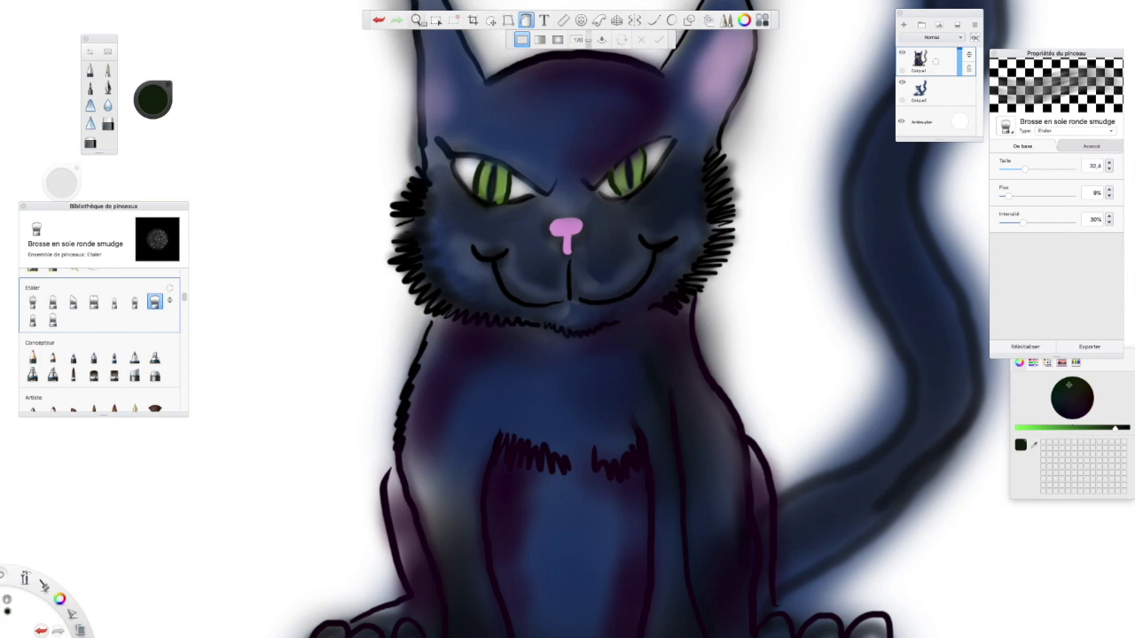
{"action": "left_click", "coordinate": [416, 20]}
{"action": "left_click_drag", "start_coordinate": [531, 212], "coordinate": [553, 182]}
{"action": "key", "text": "f"}
{"action": "left_click", "coordinate": [552, 340]}
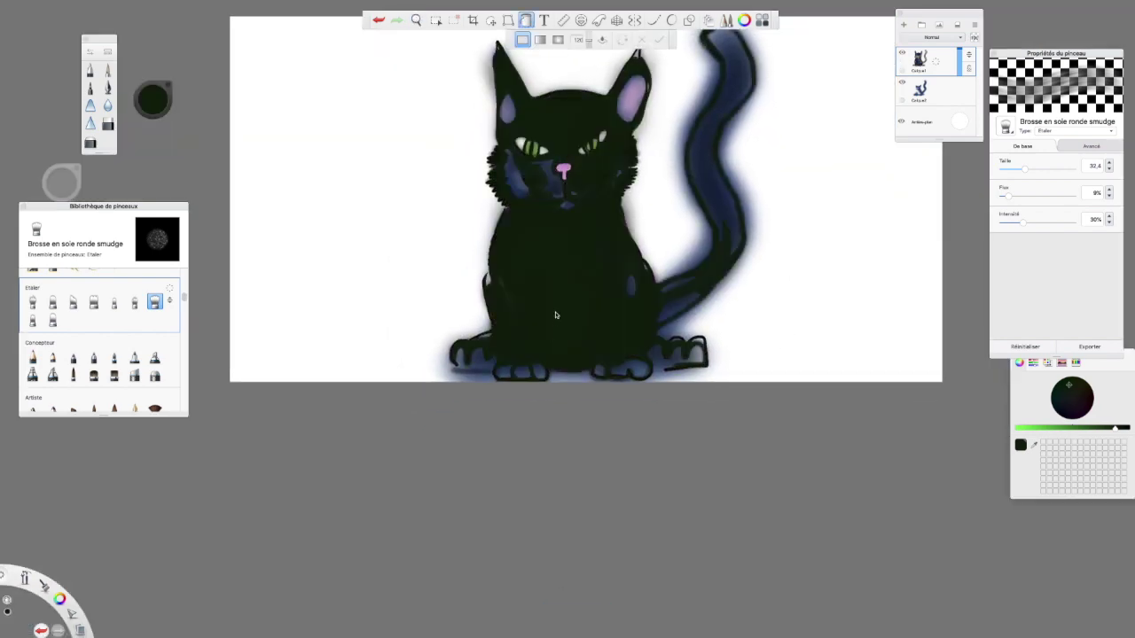
{"action": "left_click", "coordinate": [377, 21]}
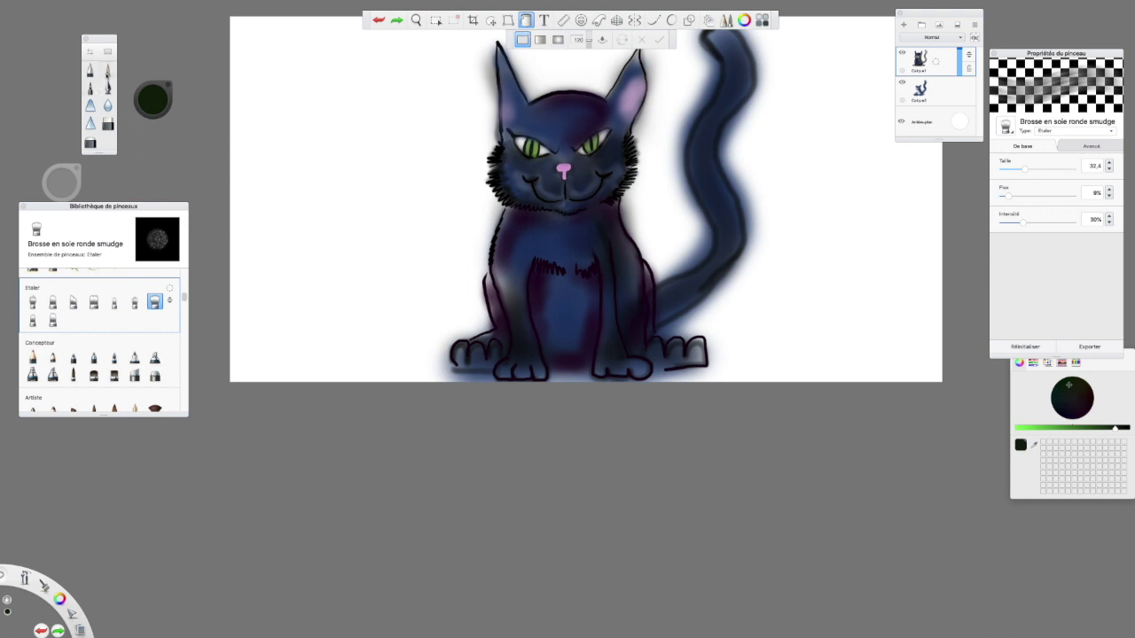
Airbrush very dark green shading over the tail-side half of the belly and chest with Aérographe, enlarging the brush from 27.2 to 57.2.
{"action": "left_click_drag", "start_coordinate": [102, 71], "coordinate": [105, 102]}
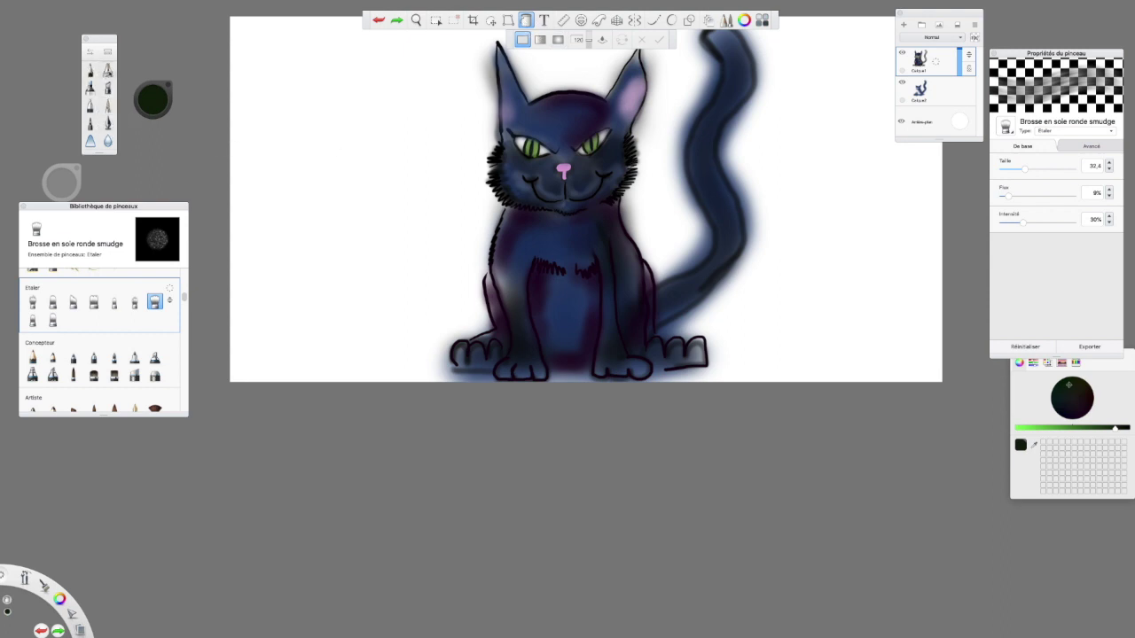
{"action": "left_click", "coordinate": [107, 69]}
{"action": "left_click_drag", "start_coordinate": [1004, 155], "coordinate": [1009, 155]}
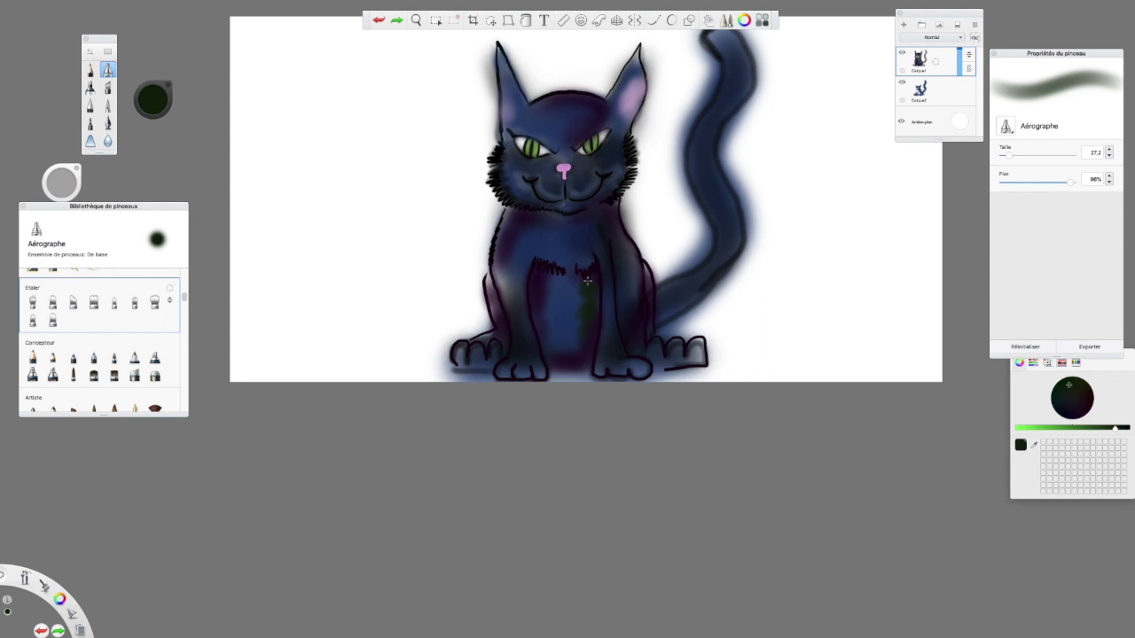
{"action": "left_click_drag", "start_coordinate": [1009, 155], "coordinate": [1018, 155]}
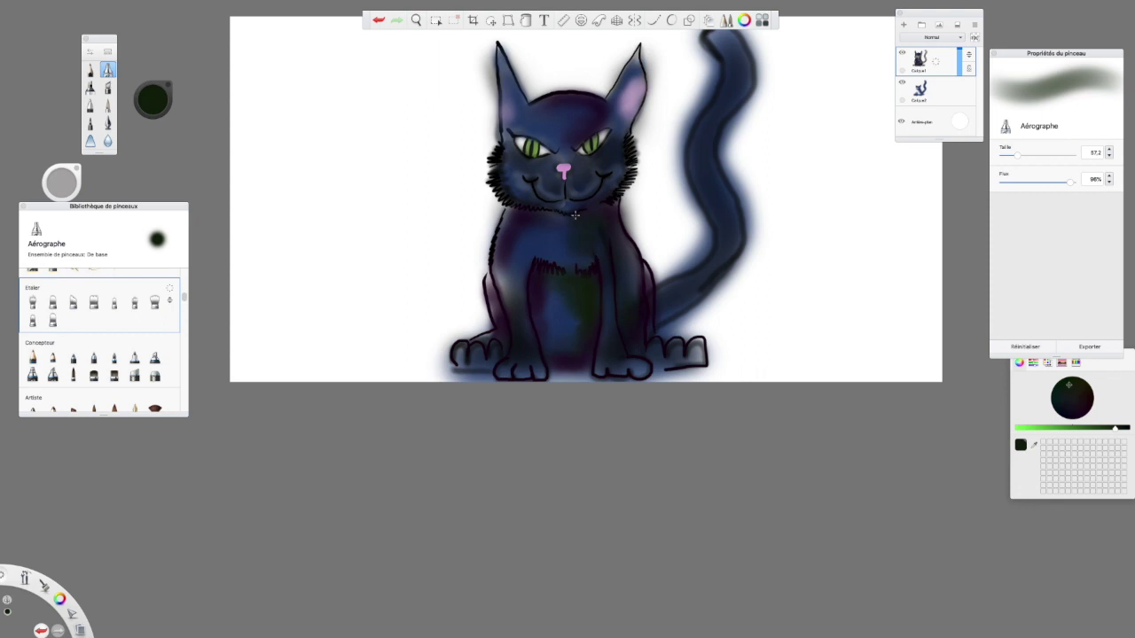
Airbrush very dark green shading on the forehead and along the tail with the Aérographe brush.
{"action": "left_click", "coordinate": [416, 19]}
{"action": "left_click_drag", "start_coordinate": [563, 224], "coordinate": [698, 187]}
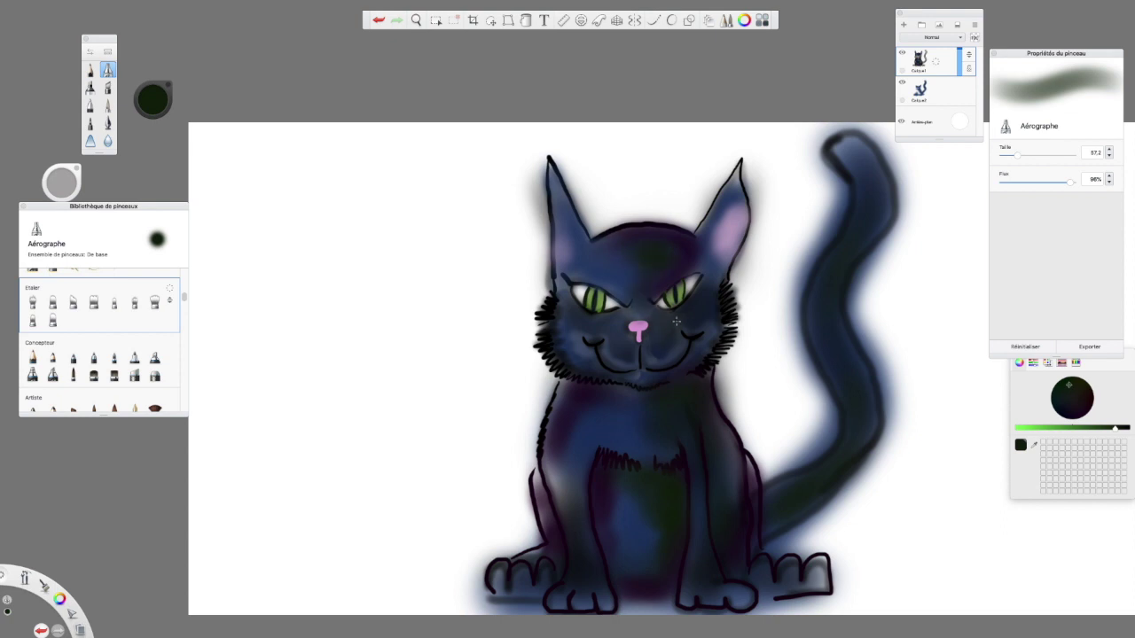
{"action": "left_click", "coordinate": [415, 20]}
{"action": "left_click_drag", "start_coordinate": [590, 255], "coordinate": [638, 317]}
{"action": "left_click_drag", "start_coordinate": [645, 278], "coordinate": [645, 278]}
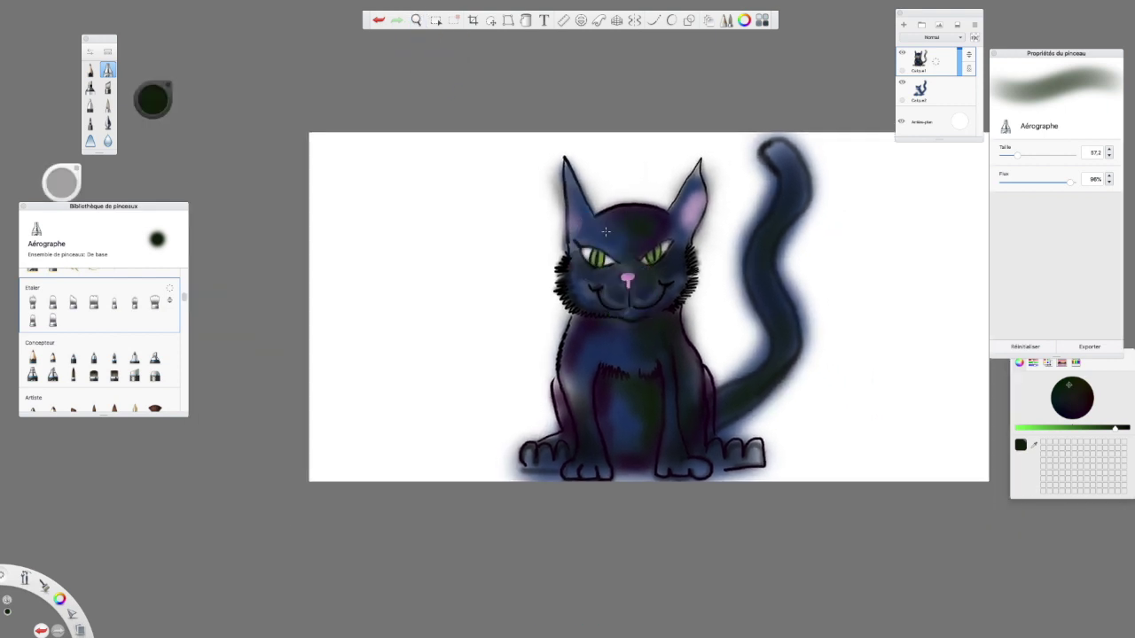
Airbrush light blue highlights on the chest, forehead and front legs with Aérographe at size 57.2.
{"action": "left_click", "coordinate": [151, 113]}
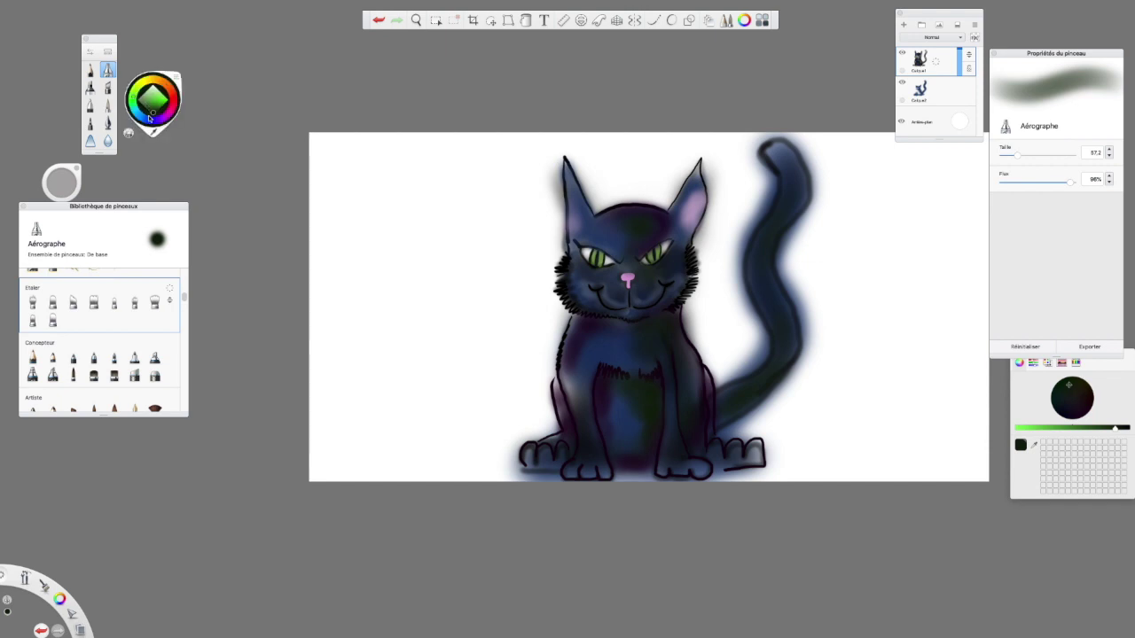
{"action": "left_click", "coordinate": [144, 118]}
{"action": "left_click_drag", "start_coordinate": [152, 112], "coordinate": [152, 94]}
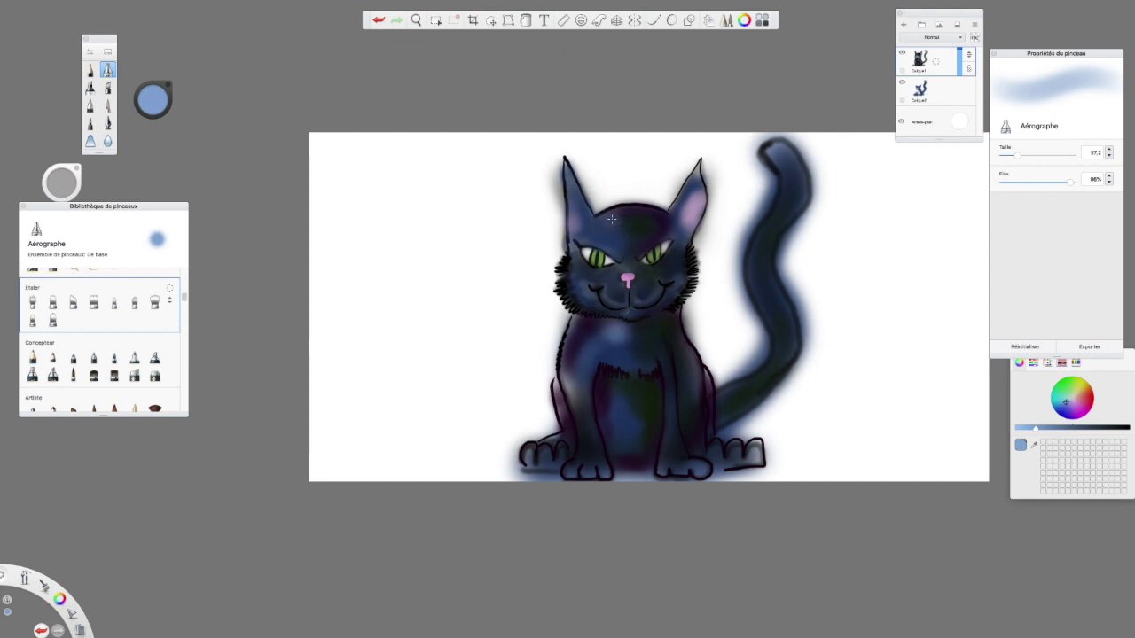
{"action": "left_click_drag", "start_coordinate": [628, 223], "coordinate": [626, 219]}
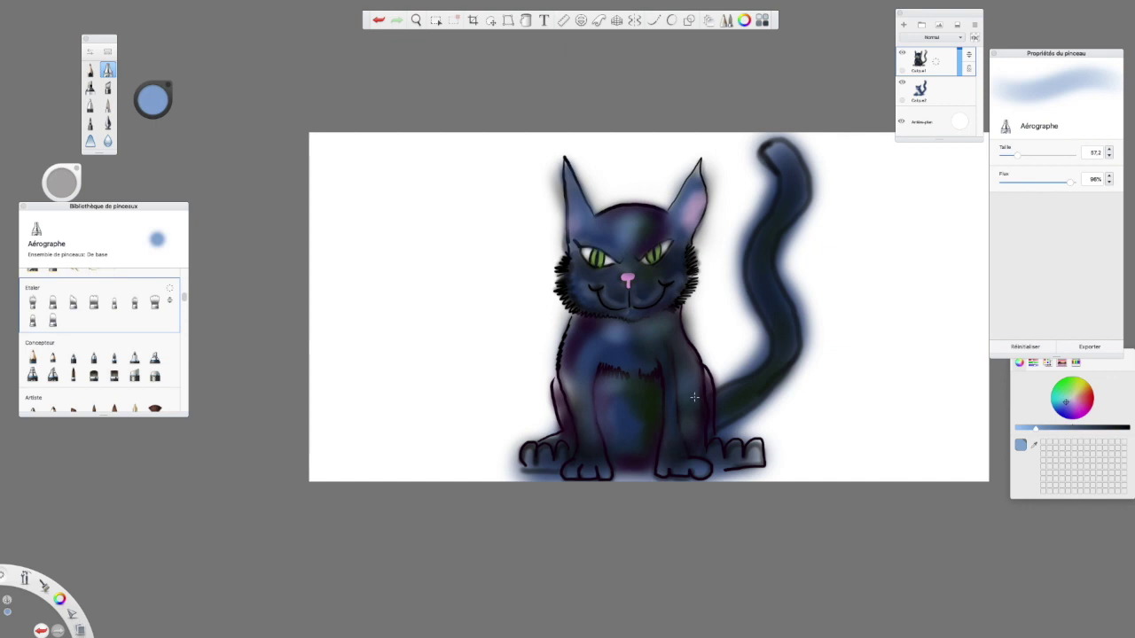
Airbrush light blue highlights on the haunch and hind paw nearest the tail.
{"action": "mouse_move", "coordinate": [707, 391]}
{"action": "left_mouse_down"}
{"action": "mouse_move", "coordinate": [700, 370]}
{"action": "mouse_move", "coordinate": [704, 422]}
{"action": "mouse_move", "coordinate": [693, 370]}
{"action": "left_mouse_up"}
{"action": "left_click_drag", "start_coordinate": [717, 451], "coordinate": [756, 453]}
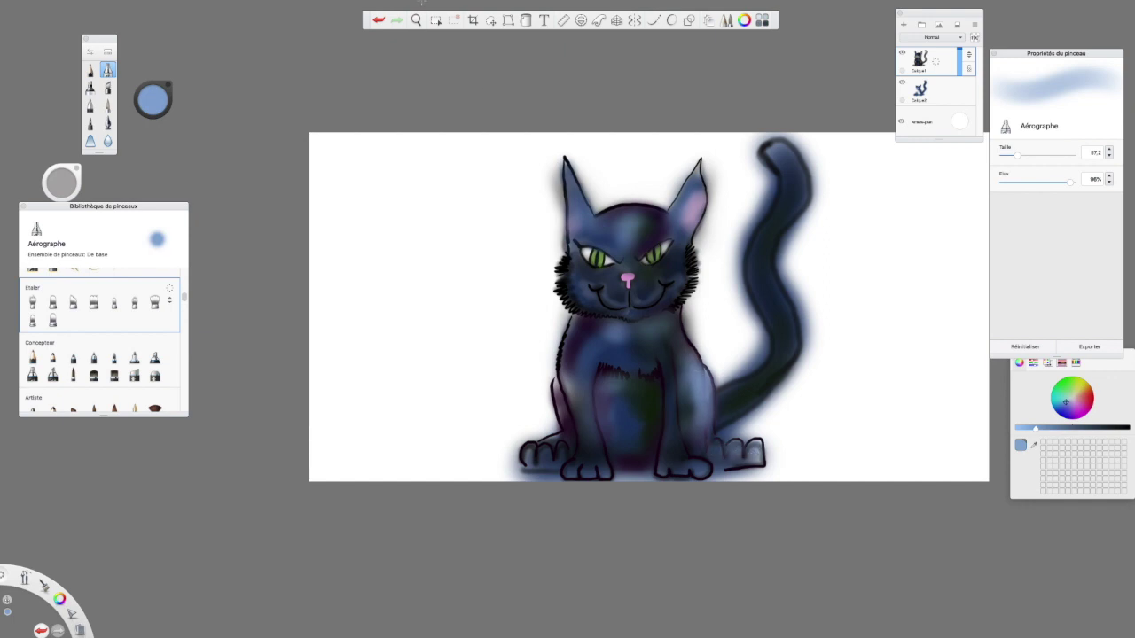
{"action": "left_click", "coordinate": [415, 20]}
{"action": "left_click_drag", "start_coordinate": [652, 334], "coordinate": [669, 314]}
{"action": "left_click_drag", "start_coordinate": [666, 373], "coordinate": [674, 293]}
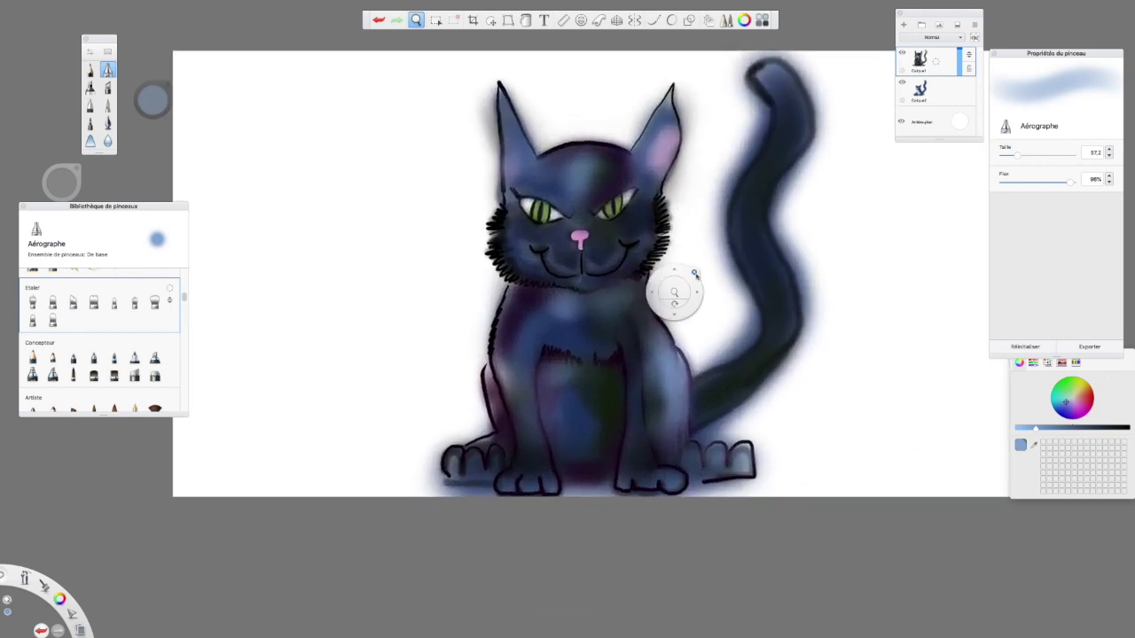
Add a new layer and place it beneath the two cat layers, directly above the background.
{"action": "left_click", "coordinate": [696, 274]}
{"action": "left_click", "coordinate": [936, 94]}
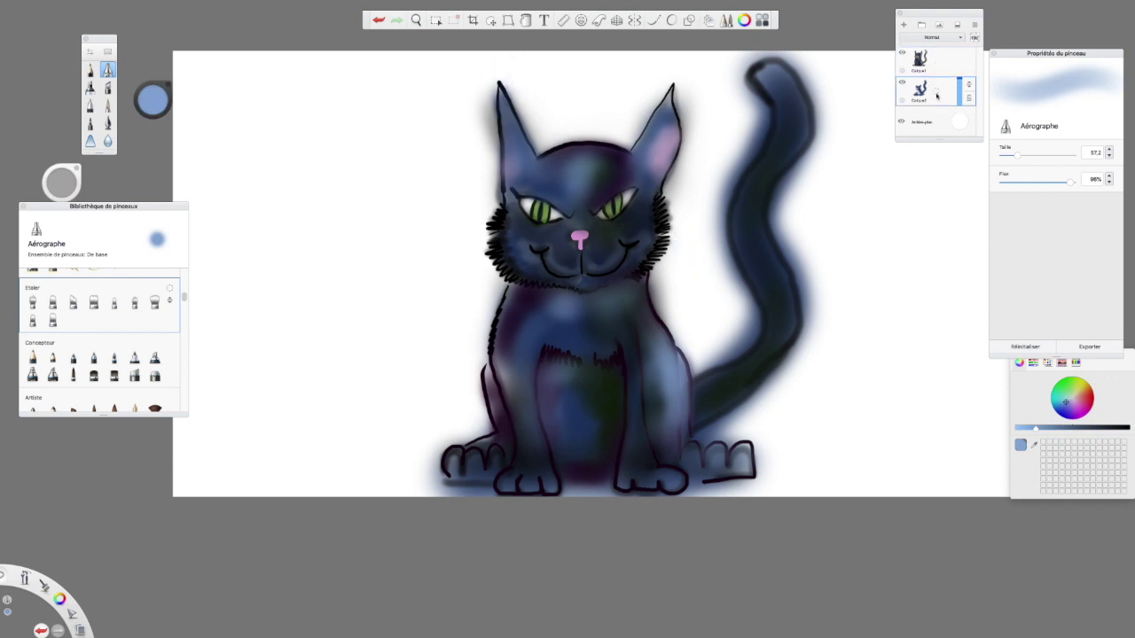
{"action": "left_click", "coordinate": [906, 26]}
{"action": "left_click_drag", "start_coordinate": [970, 94], "coordinate": [956, 148]}
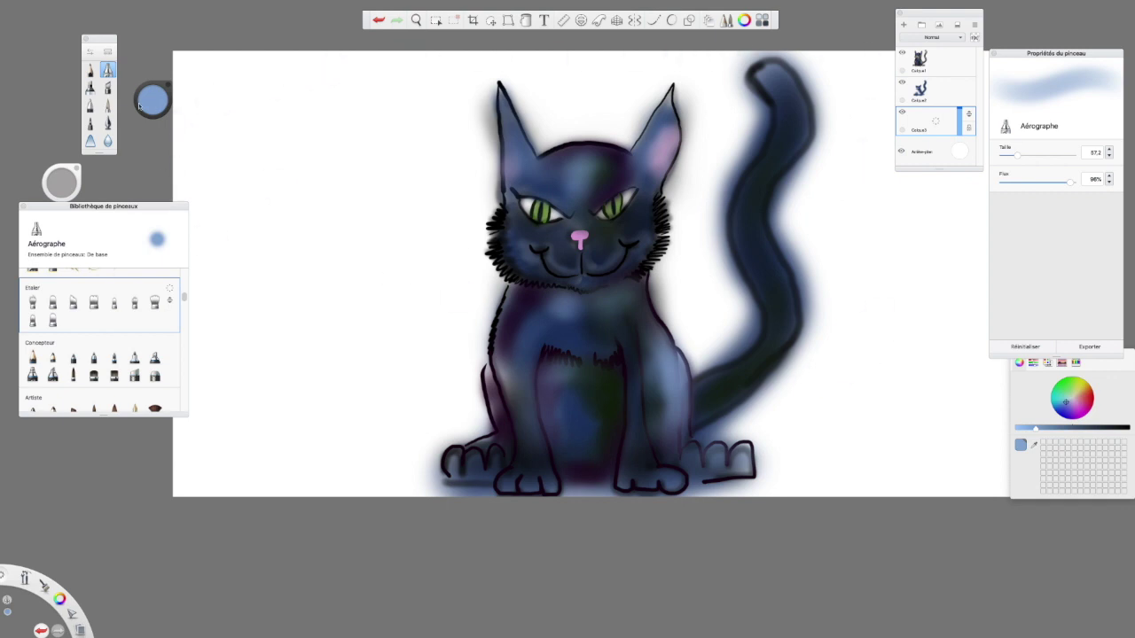
Ink jagged near-black fur along both edges of the tail with Stylet encreur at size 14.1.
{"action": "left_click", "coordinate": [108, 122]}
{"action": "left_click", "coordinate": [153, 100]}
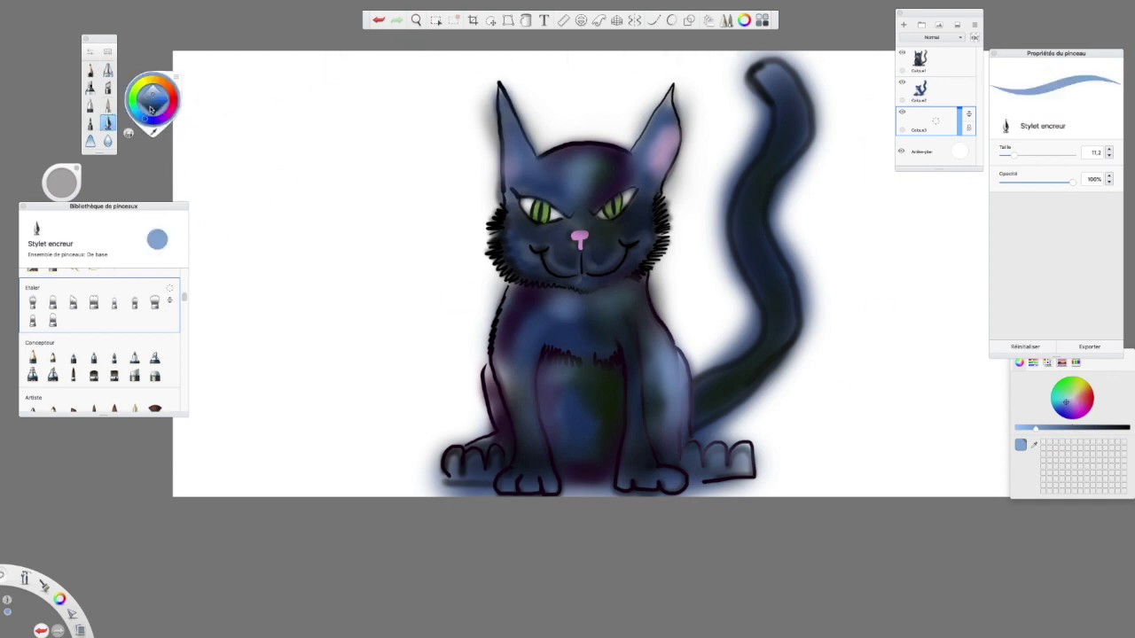
{"action": "left_click", "coordinate": [155, 113]}
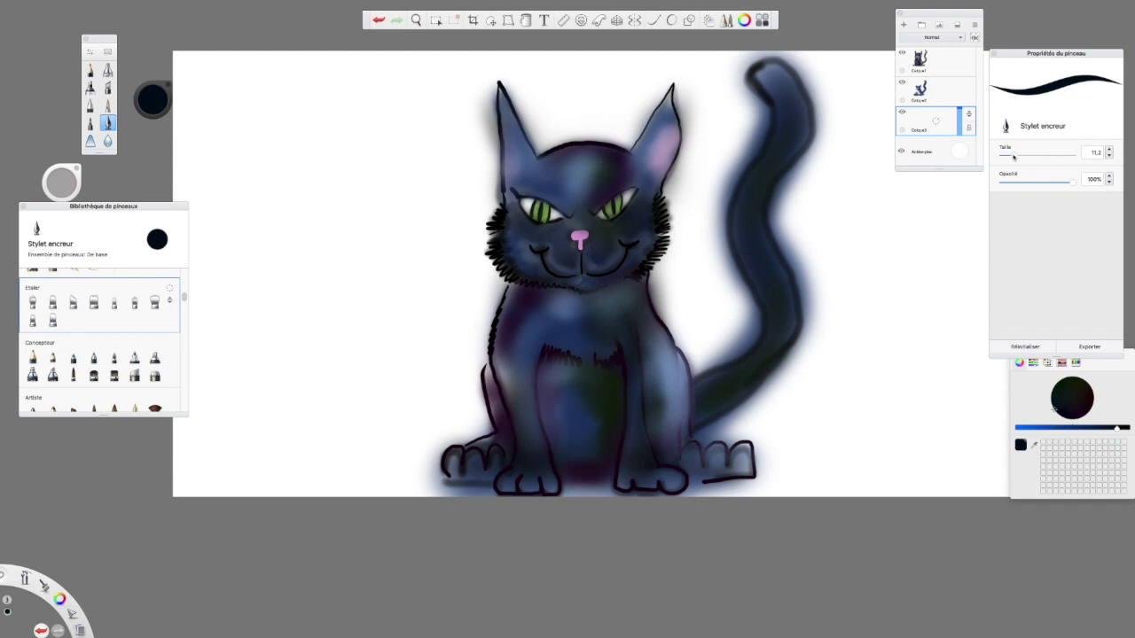
{"action": "left_click_drag", "start_coordinate": [1013, 156], "coordinate": [1017, 154]}
{"action": "mouse_move", "coordinate": [697, 371]}
{"action": "left_mouse_down"}
{"action": "mouse_move", "coordinate": [759, 347]}
{"action": "mouse_move", "coordinate": [725, 188]}
{"action": "mouse_move", "coordinate": [754, 155]}
{"action": "mouse_move", "coordinate": [768, 111]}
{"action": "mouse_move", "coordinate": [744, 69]}
{"action": "mouse_move", "coordinate": [778, 59]}
{"action": "mouse_move", "coordinate": [812, 121]}
{"action": "mouse_move", "coordinate": [766, 199]}
{"action": "mouse_move", "coordinate": [773, 253]}
{"action": "mouse_move", "coordinate": [802, 306]}
{"action": "mouse_move", "coordinate": [790, 359]}
{"action": "mouse_move", "coordinate": [704, 427]}
{"action": "left_mouse_up"}
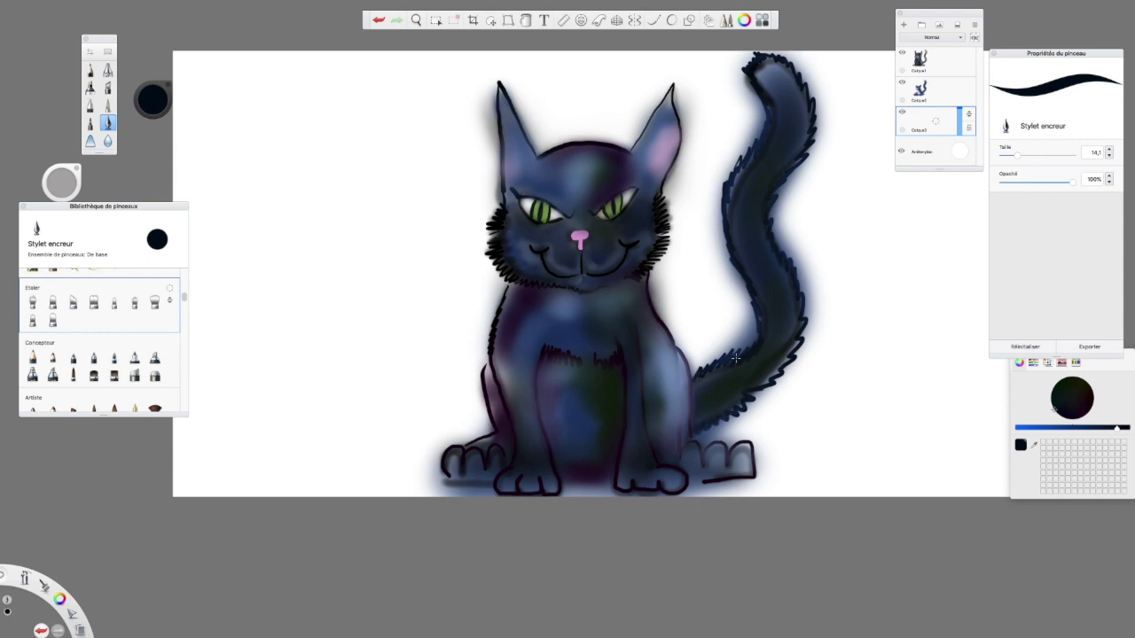
Draw long curved whiskers out from both cheeks with Stylet encreur at size 2.4.
{"action": "left_click_drag", "start_coordinate": [1020, 158], "coordinate": [1000, 156]}
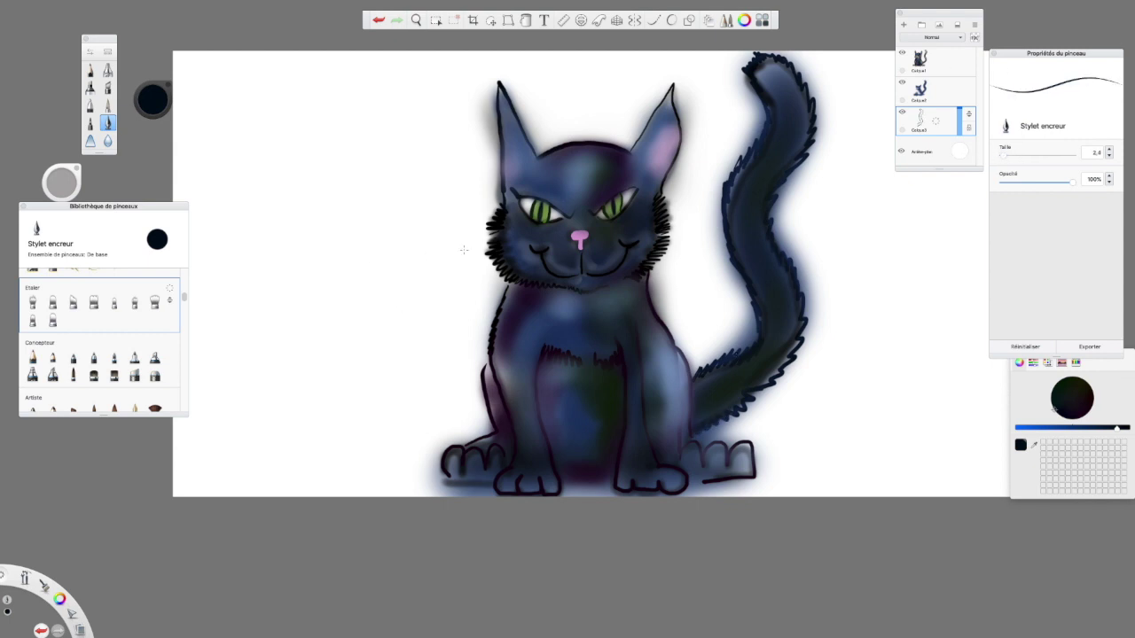
{"action": "left_click_drag", "start_coordinate": [488, 263], "coordinate": [398, 346]}
{"action": "mouse_move", "coordinate": [488, 258]}
{"action": "left_mouse_down"}
{"action": "mouse_move", "coordinate": [322, 339]}
{"action": "mouse_move", "coordinate": [330, 229]}
{"action": "left_mouse_up"}
{"action": "left_click_drag", "start_coordinate": [654, 264], "coordinate": [726, 310]}
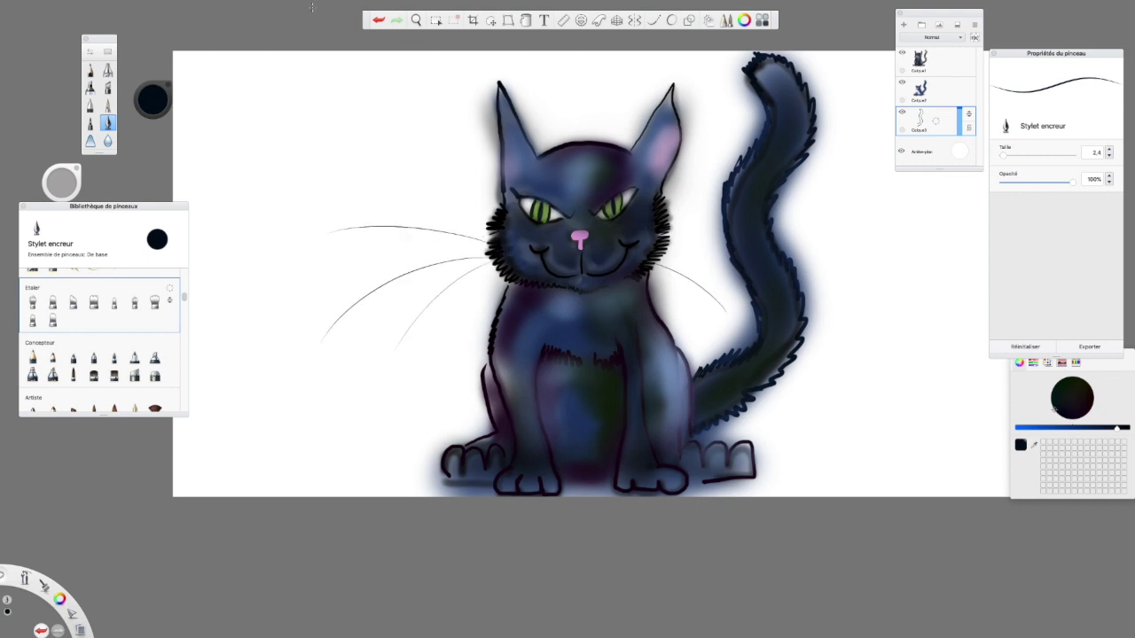
Set the ink colour to black and draw fine hairs rising from the top of the head on the topmost layer.
{"action": "left_click", "coordinate": [148, 99]}
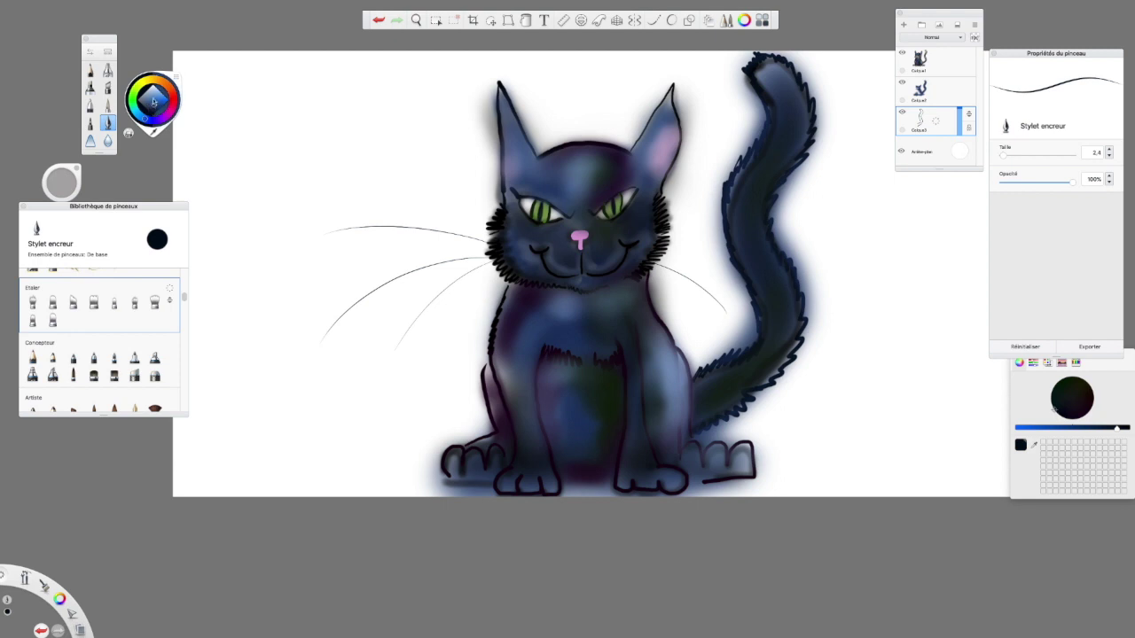
{"action": "left_click", "coordinate": [152, 86]}
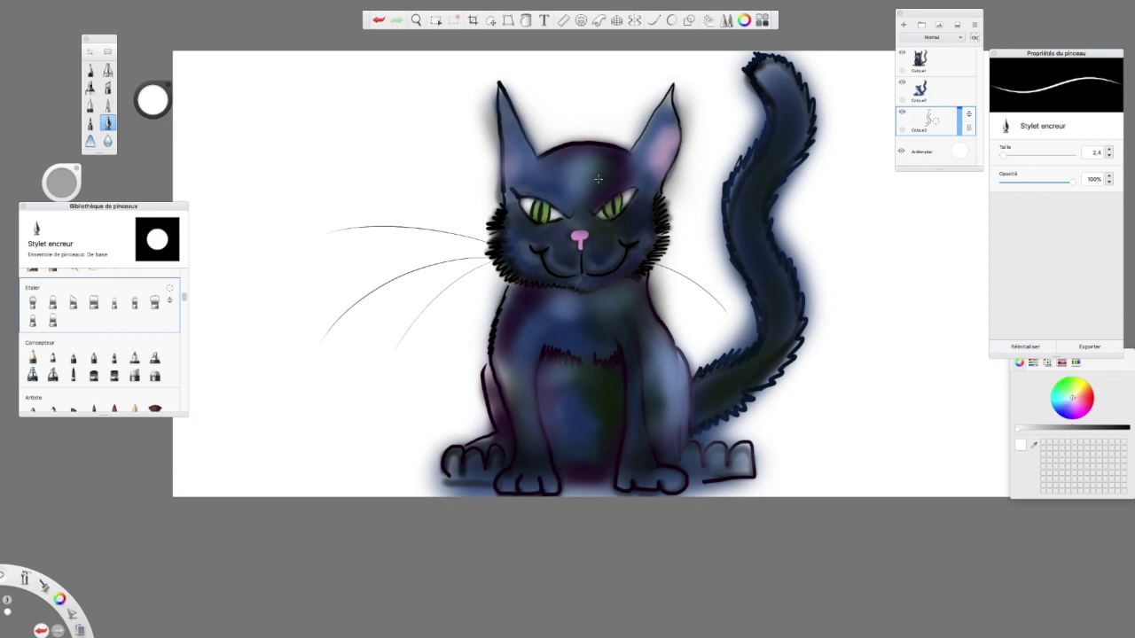
{"action": "left_click_drag", "start_coordinate": [157, 99], "coordinate": [156, 126]}
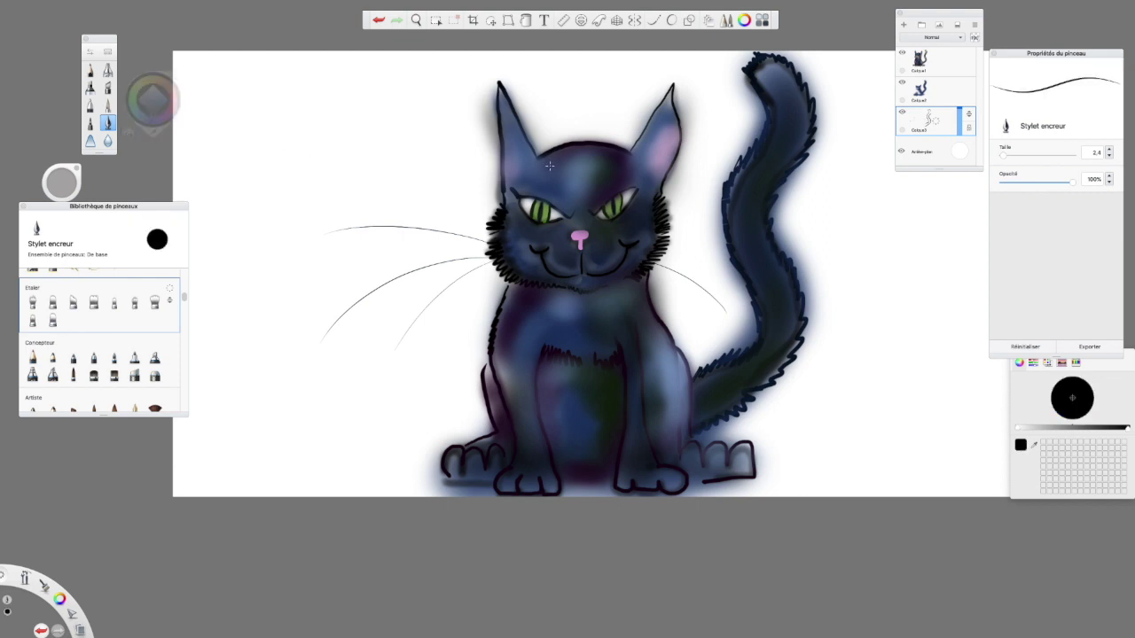
{"action": "left_click", "coordinate": [914, 71]}
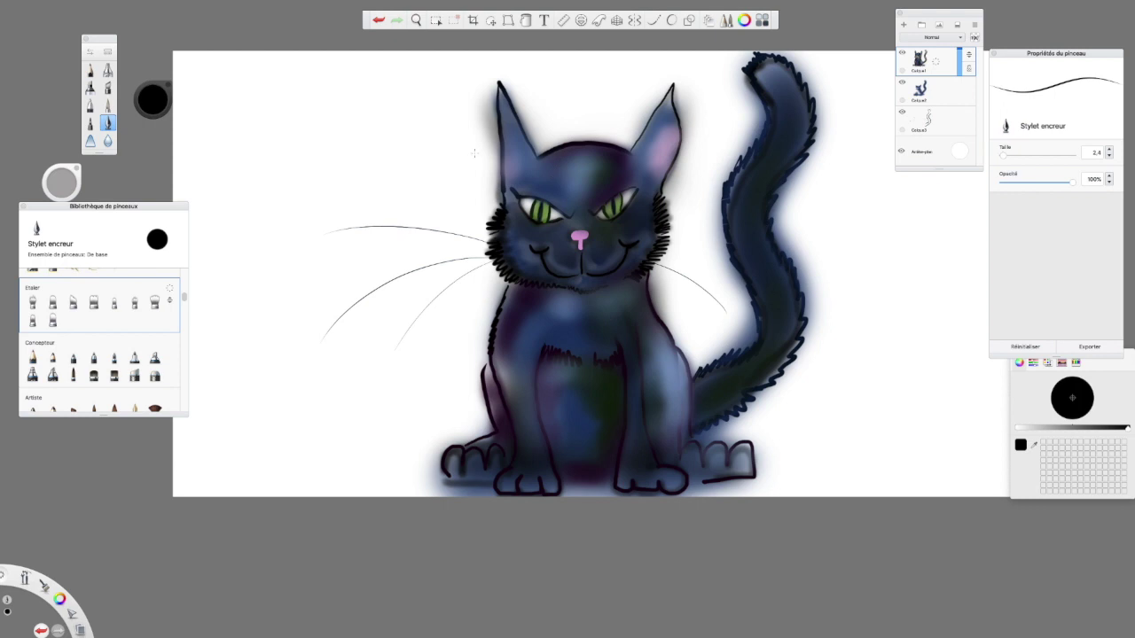
{"action": "left_click_drag", "start_coordinate": [556, 145], "coordinate": [532, 57]}
{"action": "left_click_drag", "start_coordinate": [609, 142], "coordinate": [605, 93]}
Draw additional thin black whiskers of varied length fanning out from both cheeks.
{"action": "mouse_move", "coordinate": [671, 246]}
{"action": "left_mouse_down"}
{"action": "mouse_move", "coordinate": [742, 251]}
{"action": "mouse_move", "coordinate": [653, 233]}
{"action": "mouse_move", "coordinate": [710, 207]}
{"action": "left_mouse_up"}
{"action": "left_click_drag", "start_coordinate": [482, 236], "coordinate": [423, 201]}
{"action": "left_click_drag", "start_coordinate": [496, 271], "coordinate": [454, 321]}
{"action": "left_click_drag", "start_coordinate": [496, 246], "coordinate": [436, 244]}
{"action": "mouse_move", "coordinate": [676, 233]}
{"action": "left_mouse_down"}
{"action": "mouse_move", "coordinate": [723, 181]}
{"action": "mouse_move", "coordinate": [701, 161]}
{"action": "left_mouse_up"}
{"action": "left_click_drag", "start_coordinate": [672, 264], "coordinate": [730, 274]}
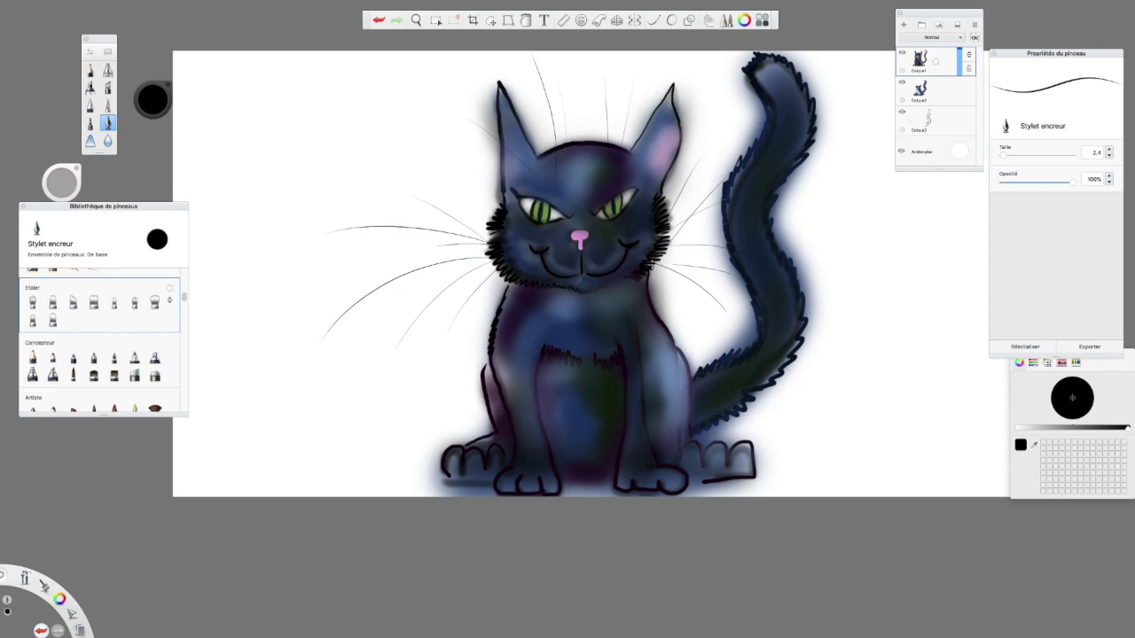
Ink thick black brow lines over both eyes and reinforce the ear outlines with Stylet encreur at size 13.0.
{"action": "left_click", "coordinate": [415, 20]}
{"action": "left_click_drag", "start_coordinate": [620, 329], "coordinate": [742, 398]}
{"action": "left_click", "coordinate": [632, 317]}
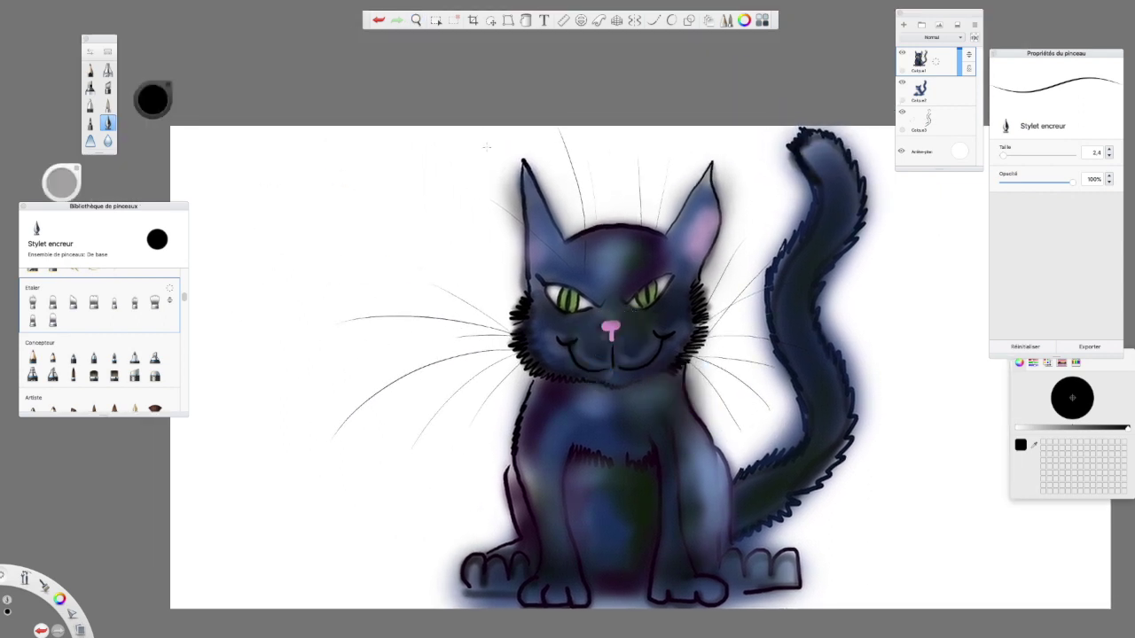
{"action": "left_click", "coordinate": [147, 105]}
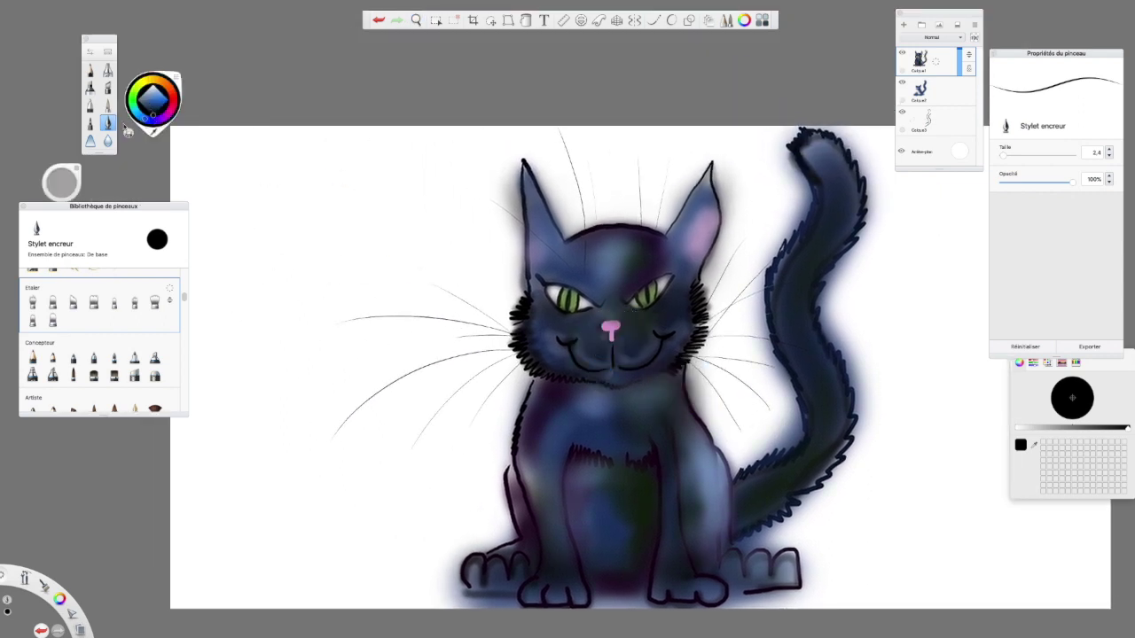
{"action": "left_click", "coordinate": [243, 92]}
{"action": "left_click_drag", "start_coordinate": [1006, 156], "coordinate": [1016, 155]}
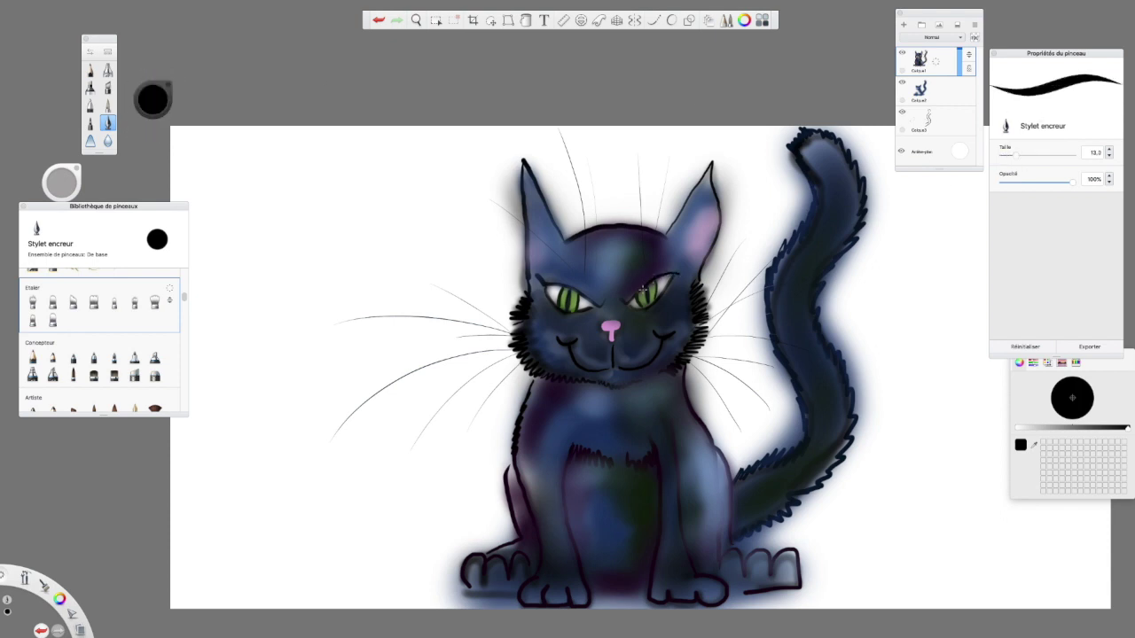
{"action": "left_click_drag", "start_coordinate": [670, 275], "coordinate": [684, 271]}
{"action": "mouse_move", "coordinate": [593, 303]}
{"action": "left_mouse_down"}
{"action": "mouse_move", "coordinate": [565, 284]}
{"action": "mouse_move", "coordinate": [594, 305]}
{"action": "mouse_move", "coordinate": [632, 298]}
{"action": "mouse_move", "coordinate": [644, 281]}
{"action": "mouse_move", "coordinate": [680, 271]}
{"action": "mouse_move", "coordinate": [711, 189]}
{"action": "left_mouse_up"}
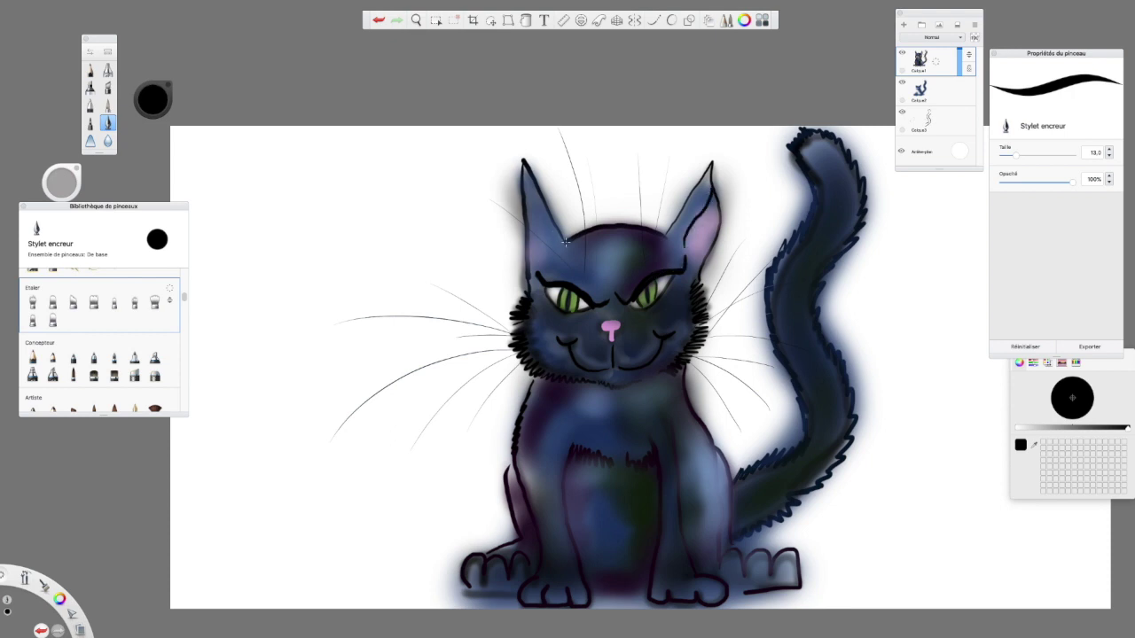
Draw purple strokes inside both ears, undoing and redrawing the first one.
{"action": "left_click", "coordinate": [164, 102]}
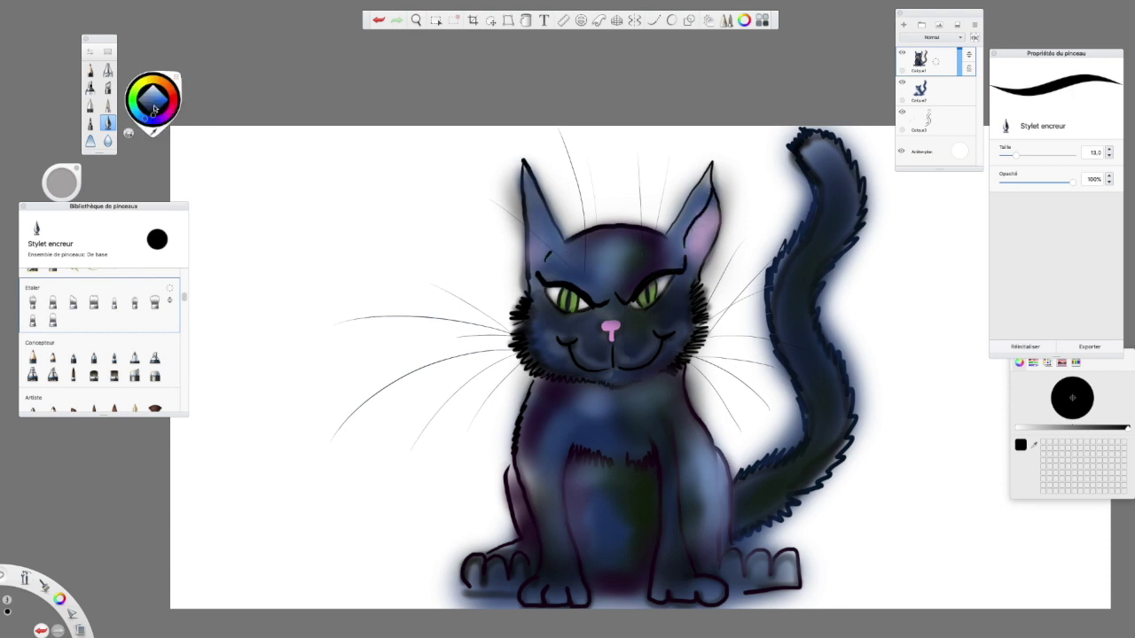
{"action": "left_click", "coordinate": [156, 101]}
{"action": "left_click", "coordinate": [157, 100]}
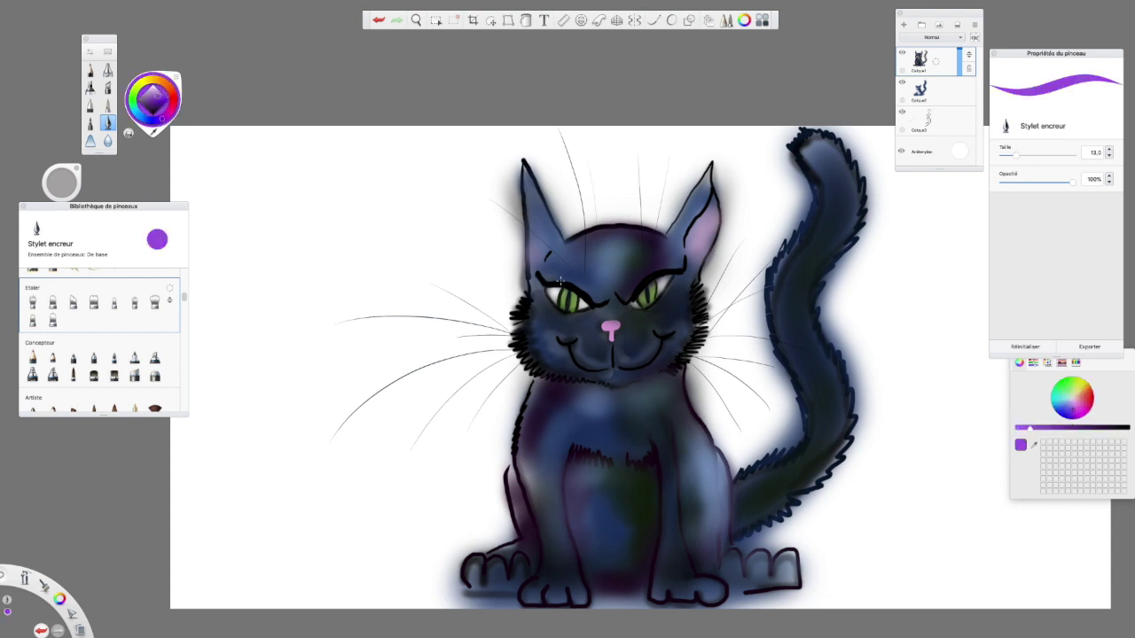
{"action": "left_click_drag", "start_coordinate": [529, 202], "coordinate": [534, 272]}
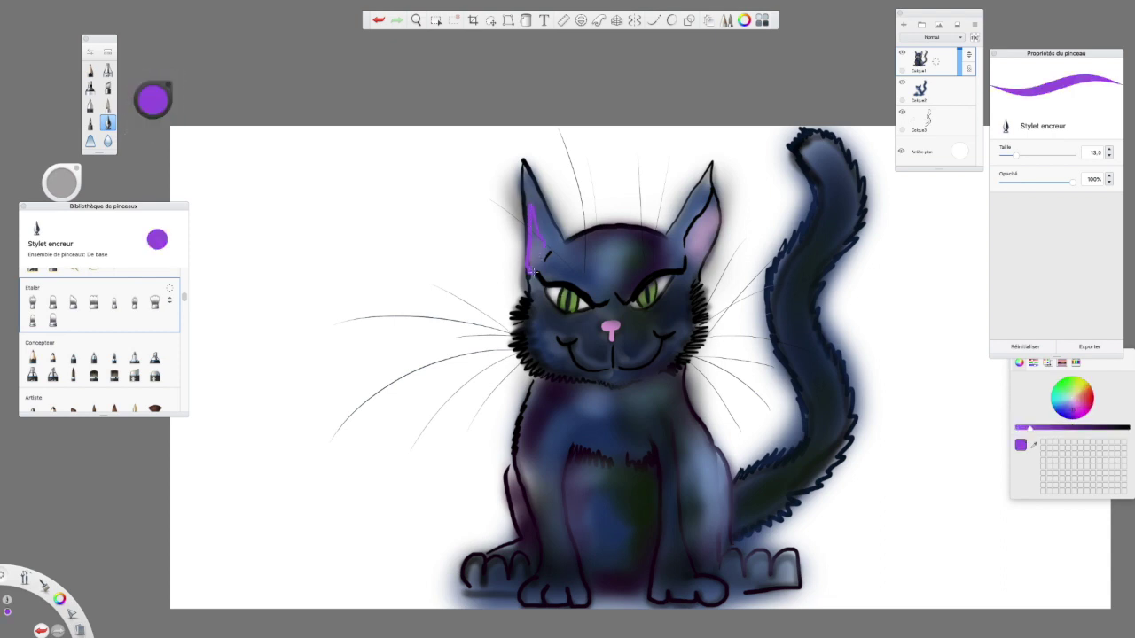
{"action": "left_click", "coordinate": [377, 19]}
{"action": "left_click_drag", "start_coordinate": [539, 214], "coordinate": [532, 262]}
{"action": "left_click_drag", "start_coordinate": [712, 190], "coordinate": [700, 266]}
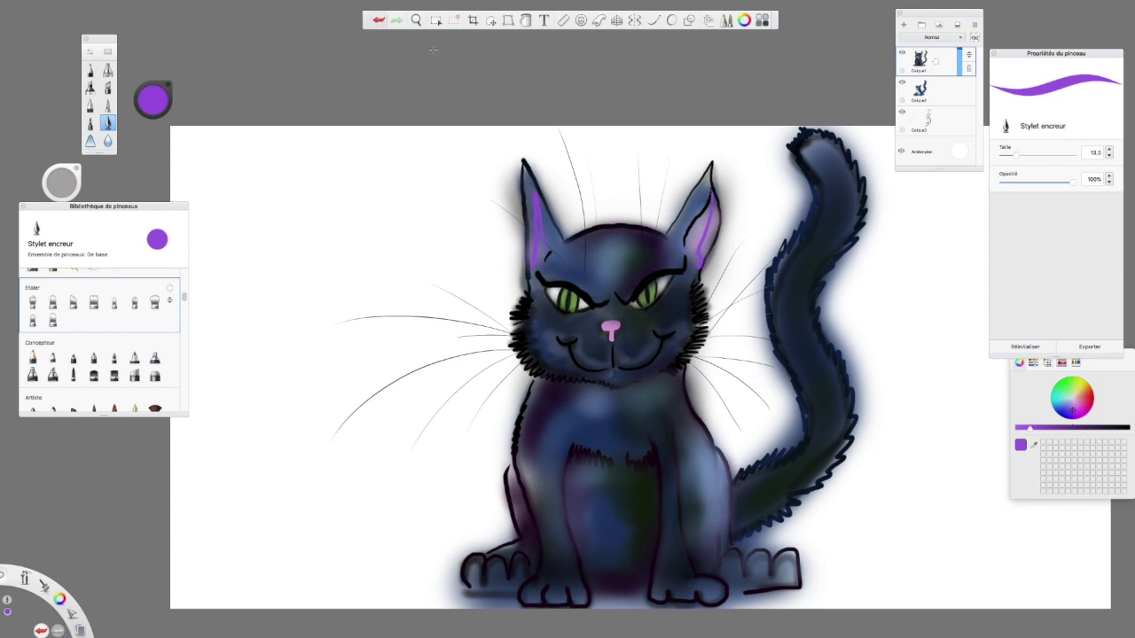
Set the Stylet encreur colour to white with the whole canvas in view.
{"action": "left_click", "coordinate": [416, 20]}
{"action": "mouse_move", "coordinate": [637, 333]}
{"action": "left_mouse_down"}
{"action": "mouse_move", "coordinate": [634, 467]}
{"action": "mouse_move", "coordinate": [627, 318]}
{"action": "left_mouse_up"}
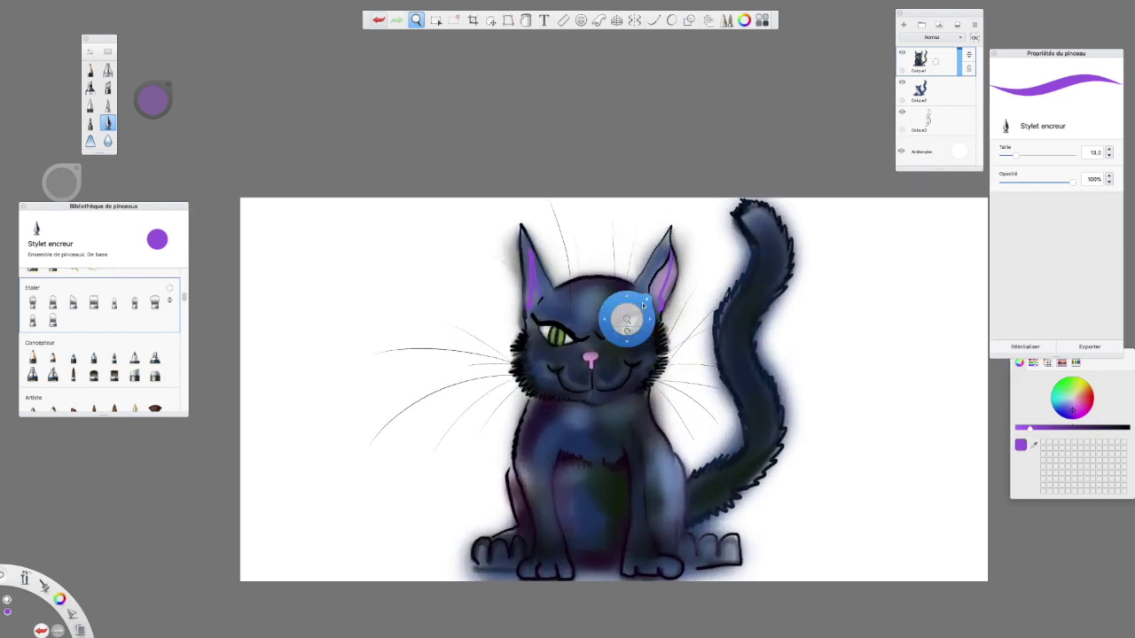
{"action": "left_click", "coordinate": [646, 299]}
{"action": "left_click", "coordinate": [151, 100]}
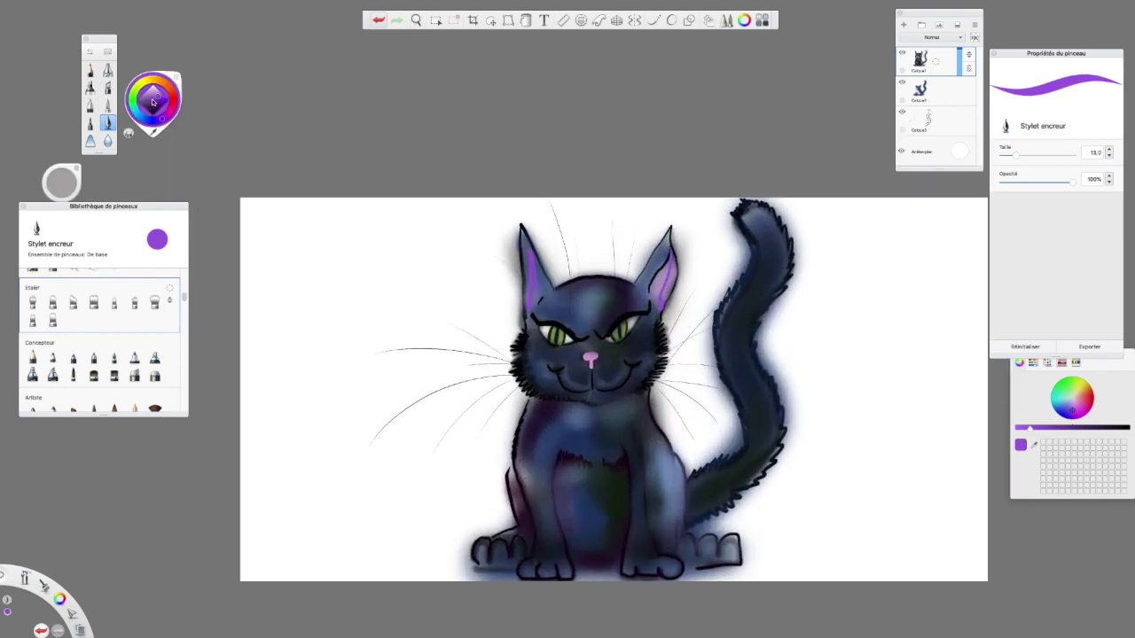
{"action": "left_click", "coordinate": [152, 84]}
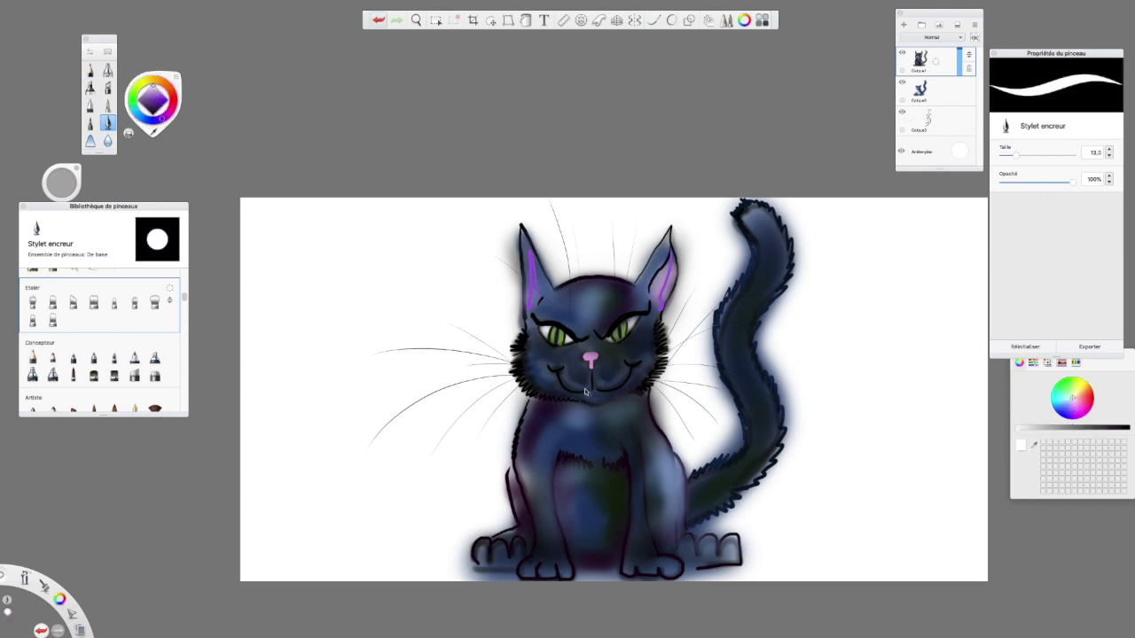
{"action": "mouse_move", "coordinate": [531, 362]}
{"action": "left_mouse_down"}
{"action": "mouse_move", "coordinate": [517, 341]}
{"action": "mouse_move", "coordinate": [534, 370]}
{"action": "left_mouse_up"}
{"action": "mouse_move", "coordinate": [640, 370]}
{"action": "left_mouse_down"}
{"action": "mouse_move", "coordinate": [665, 380]}
{"action": "mouse_move", "coordinate": [675, 330]}
{"action": "left_mouse_up"}
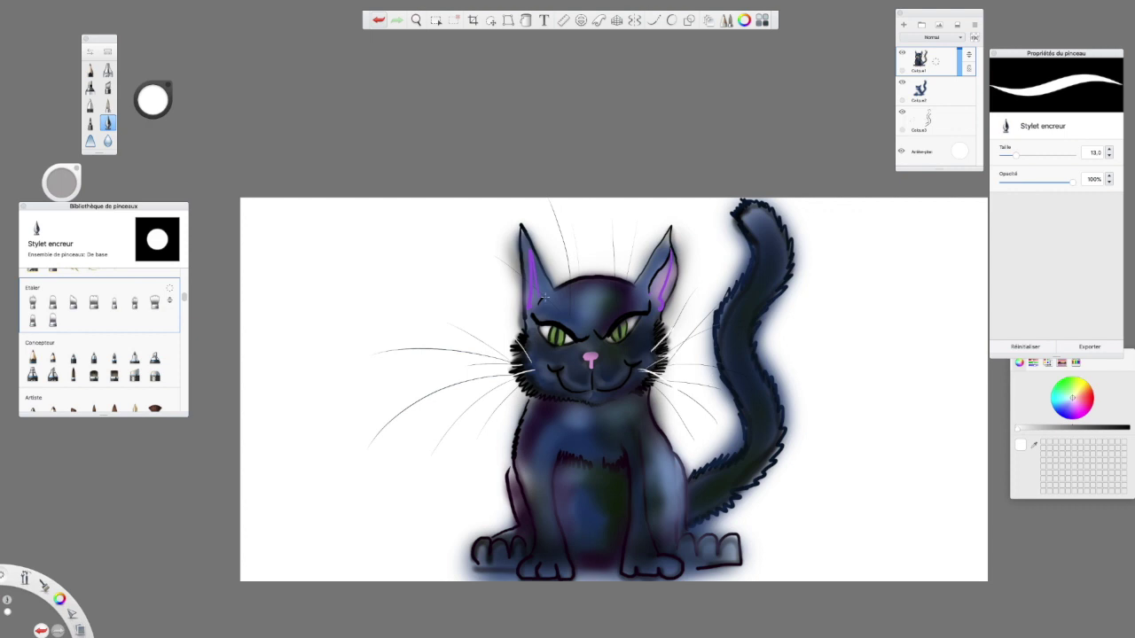
{"action": "left_click", "coordinate": [379, 20]}
{"action": "left_click", "coordinate": [379, 20]}
{"action": "left_click", "coordinate": [379, 20]}
{"action": "left_click", "coordinate": [379, 19]}
{"action": "left_click", "coordinate": [379, 19]}
Draw short white whisker roots over the dark fur on both cheeks.
{"action": "left_click_drag", "start_coordinate": [532, 360], "coordinate": [516, 340]}
{"action": "left_click_drag", "start_coordinate": [533, 385], "coordinate": [515, 375]}
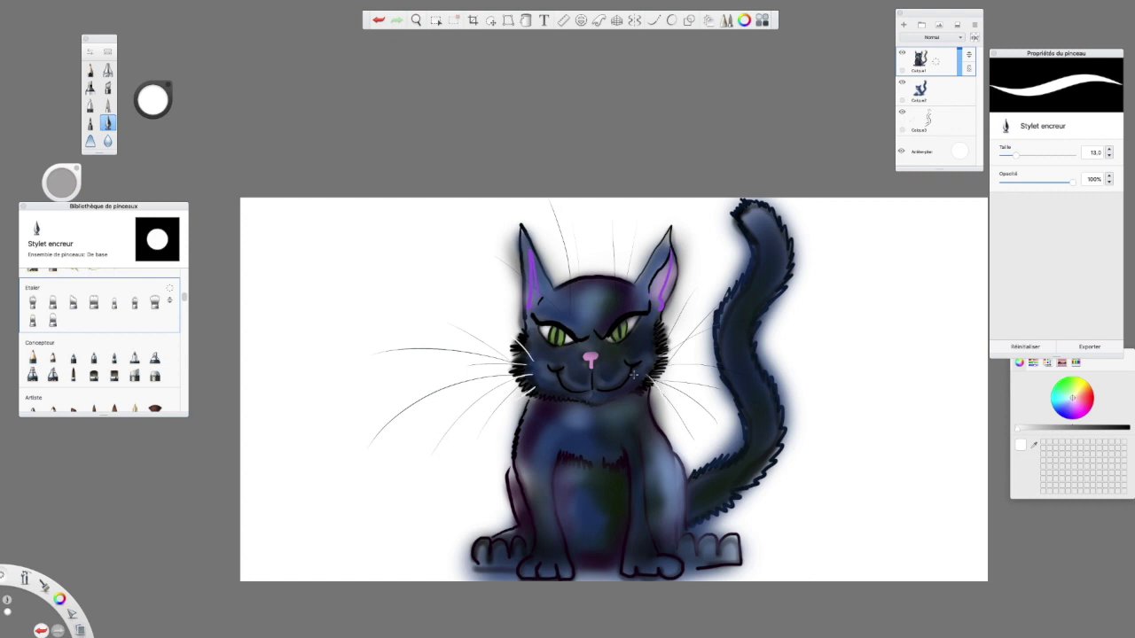
{"action": "left_click_drag", "start_coordinate": [655, 341], "coordinate": [676, 316]}
Add a new layer, place it beneath the other cat layers above the background, and set the colour to dark green.
{"action": "left_click", "coordinate": [904, 25]}
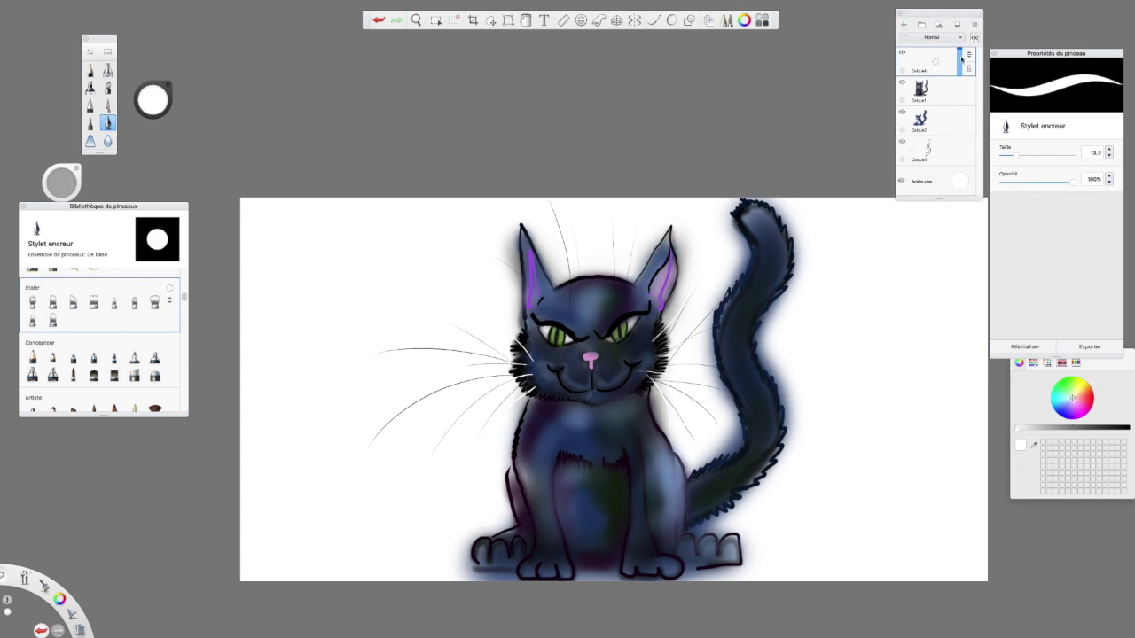
{"action": "left_click_drag", "start_coordinate": [966, 56], "coordinate": [963, 172]}
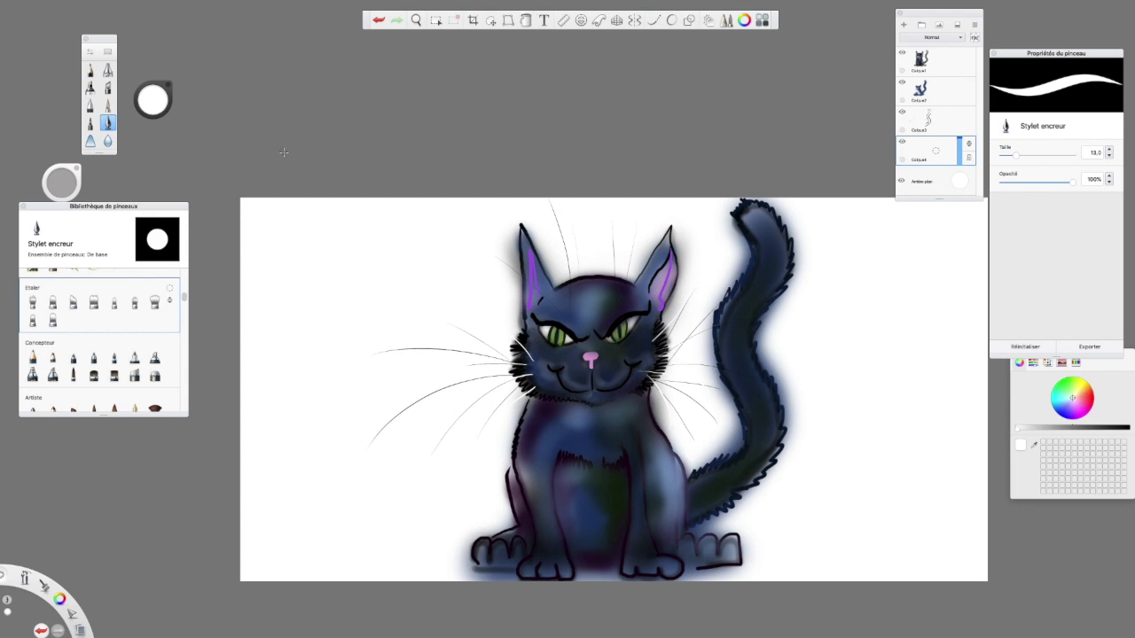
{"action": "left_click", "coordinate": [153, 102]}
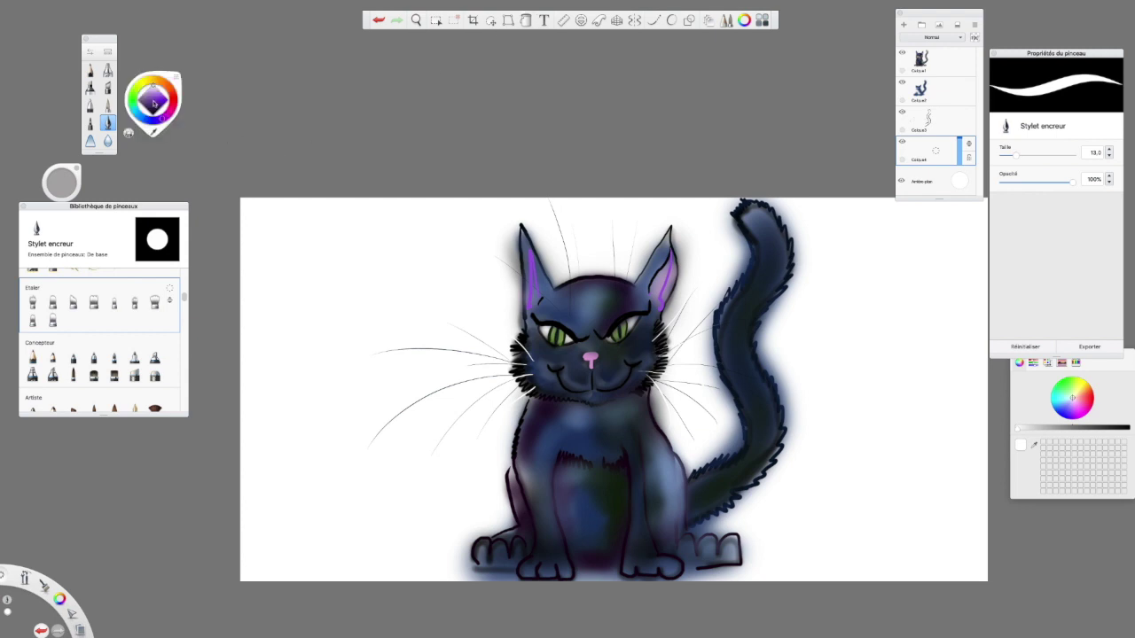
{"action": "left_click_drag", "start_coordinate": [152, 94], "coordinate": [152, 104]}
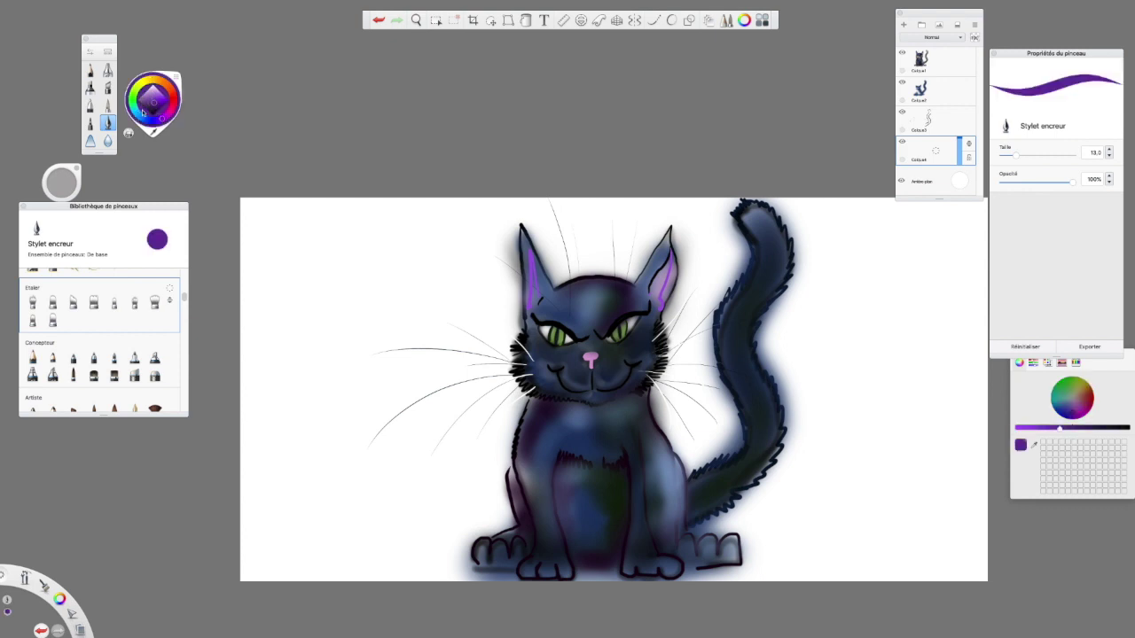
{"action": "left_click", "coordinate": [132, 104]}
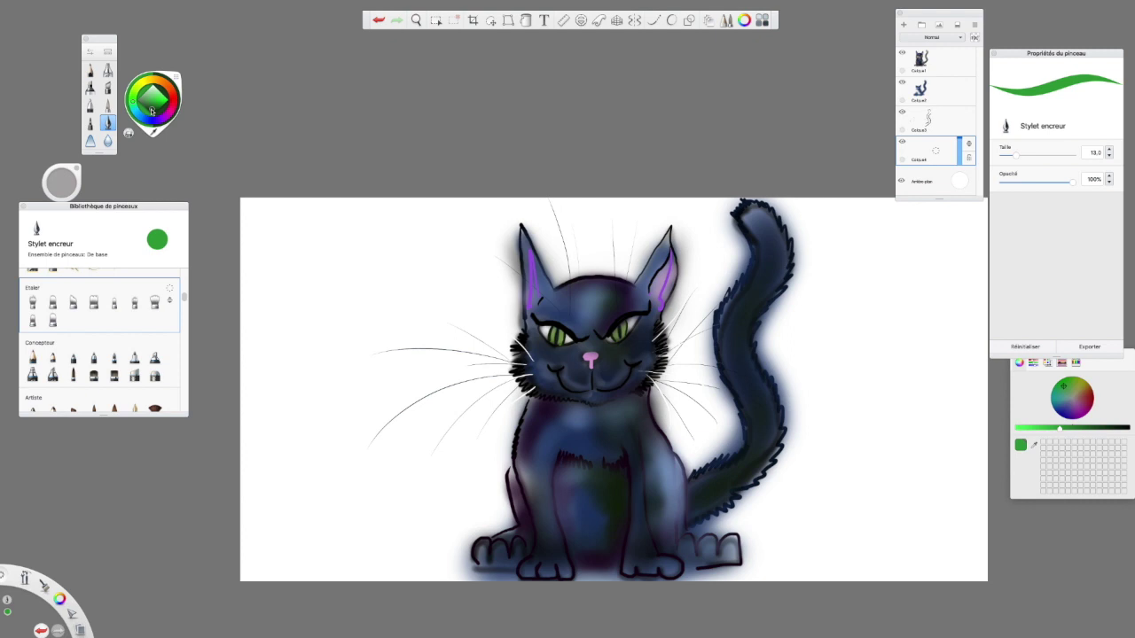
{"action": "left_click", "coordinate": [152, 110]}
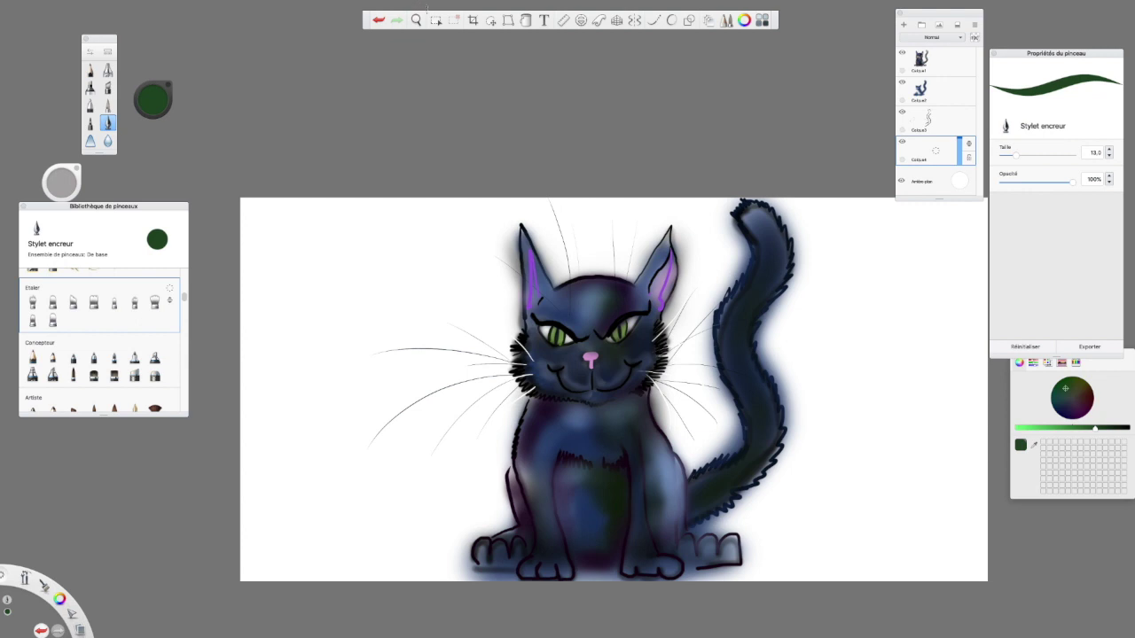
Select a rectangular area framing the whole cat and choose the linear gradient fill for it.
{"action": "left_click", "coordinate": [436, 21]}
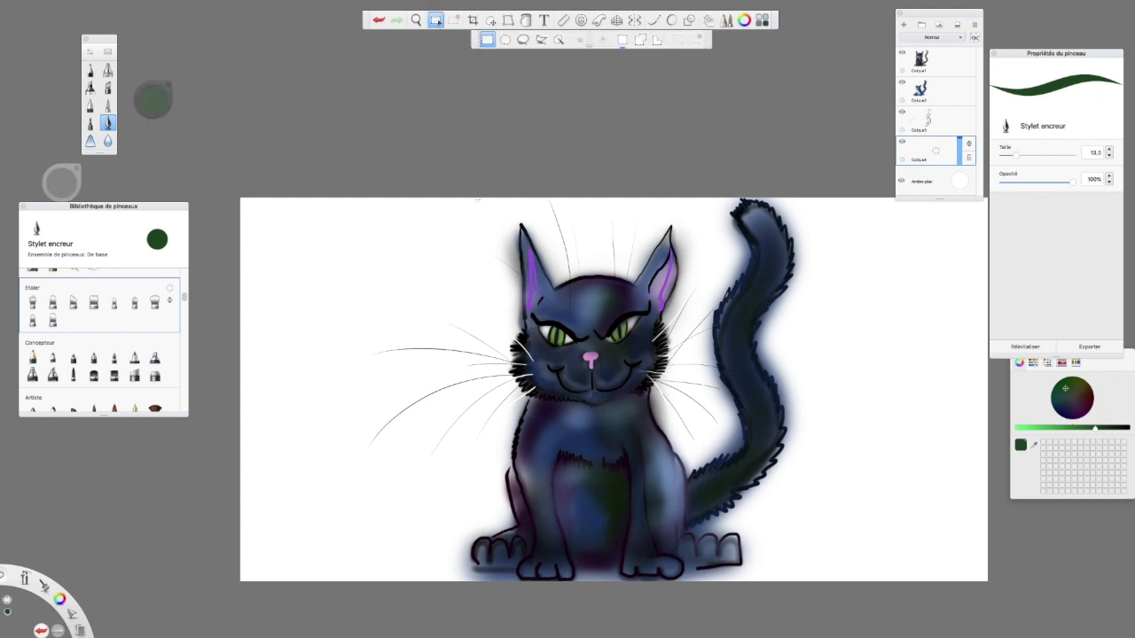
{"action": "left_click_drag", "start_coordinate": [427, 203], "coordinate": [835, 575]}
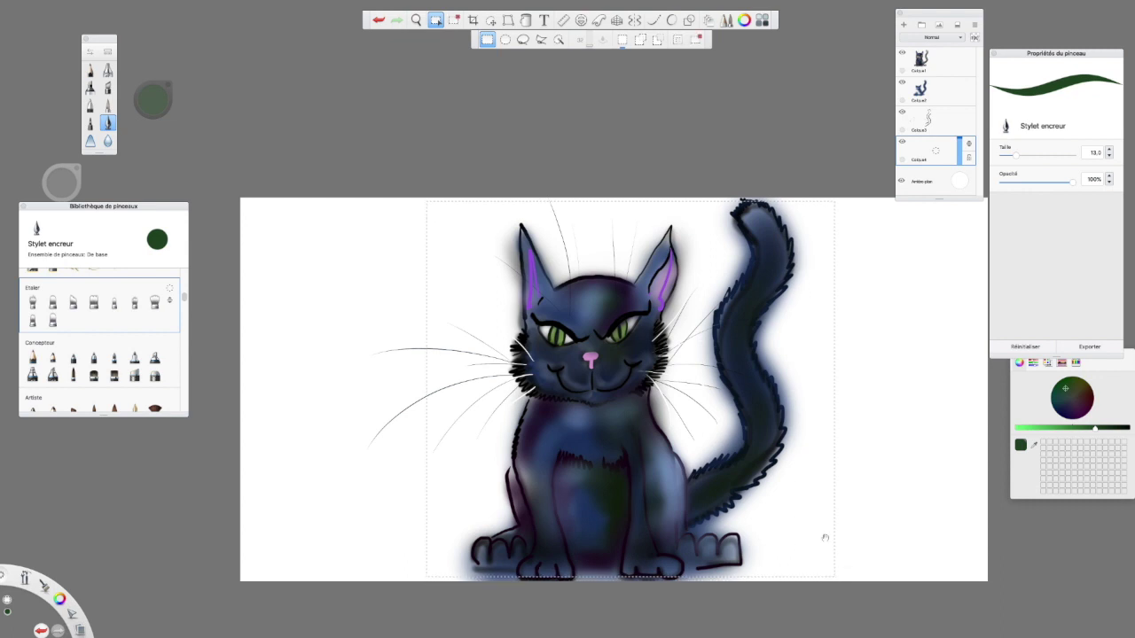
{"action": "left_click", "coordinate": [526, 19]}
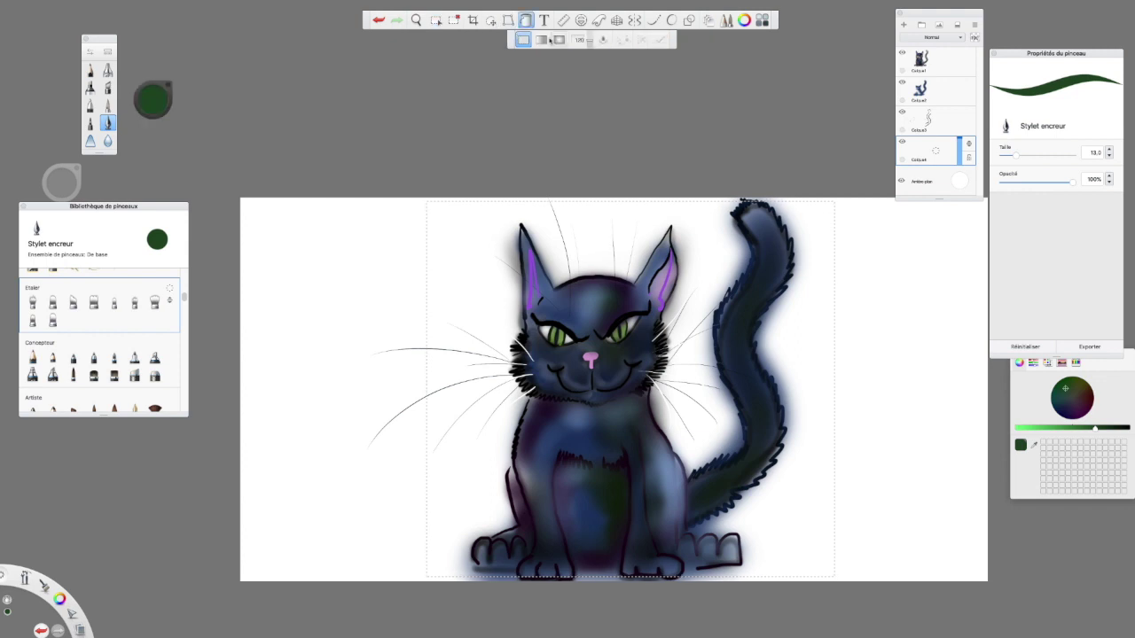
{"action": "left_click", "coordinate": [541, 40]}
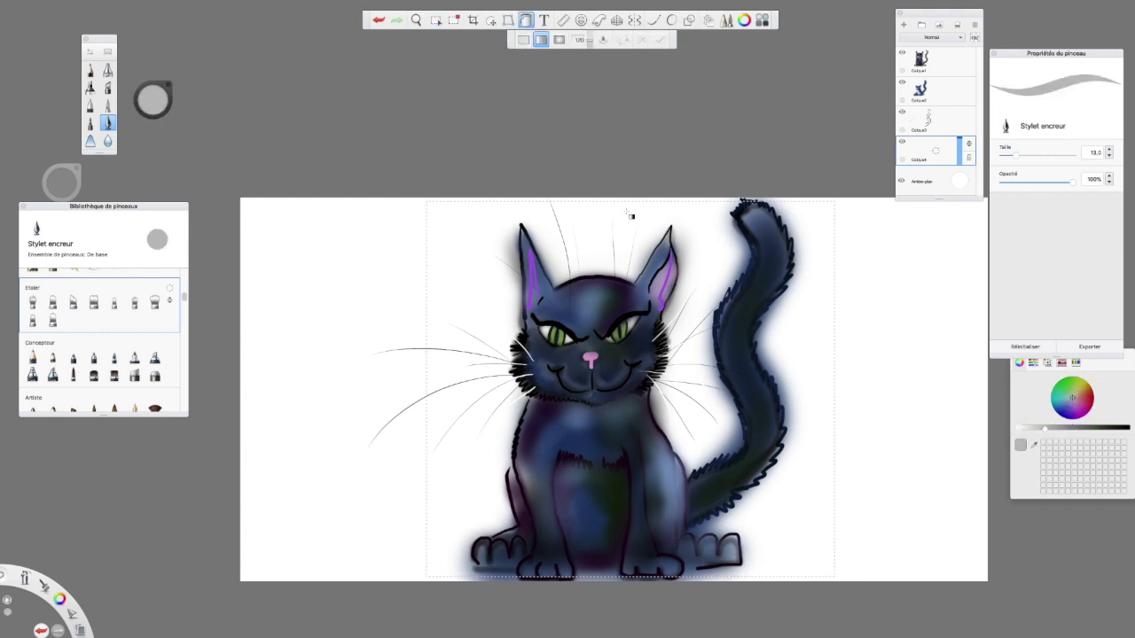
Lay a vertical grey-to-white gradient over the full height of the selection, with three intermediate colour stops.
{"action": "left_click_drag", "start_coordinate": [834, 209], "coordinate": [710, 230]}
{"action": "left_click", "coordinate": [427, 211]}
{"action": "left_click_drag", "start_coordinate": [426, 234], "coordinate": [635, 578]}
{"action": "left_click_drag", "start_coordinate": [710, 230], "coordinate": [633, 214]}
{"action": "left_click_drag", "start_coordinate": [634, 396], "coordinate": [634, 472]}
{"action": "left_click", "coordinate": [633, 321]}
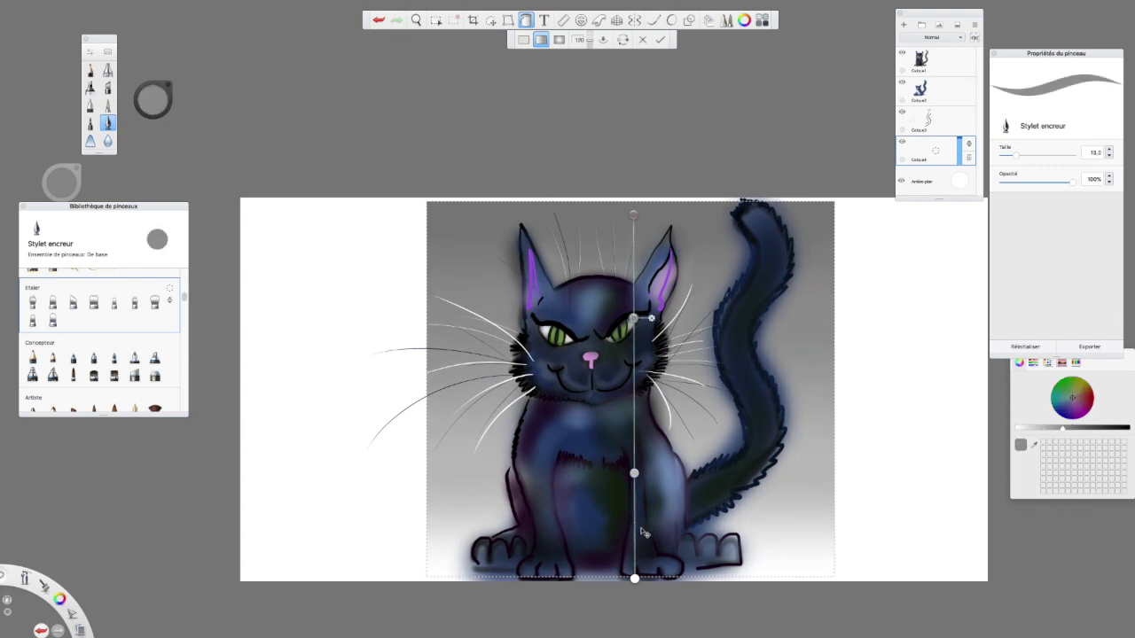
{"action": "left_click_drag", "start_coordinate": [632, 466], "coordinate": [634, 509]}
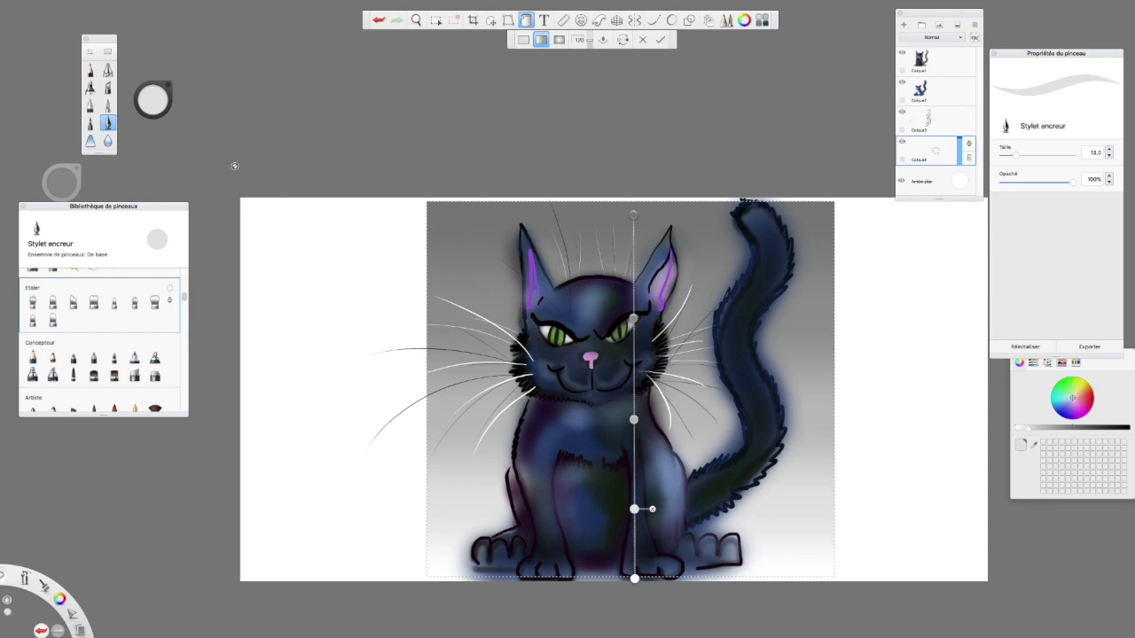
Colour the gradient's top stop very dark green and the second stop medium green.
{"action": "left_click", "coordinate": [635, 217]}
{"action": "left_click", "coordinate": [157, 113]}
{"action": "left_click", "coordinate": [156, 114]}
{"action": "left_click", "coordinate": [633, 317]}
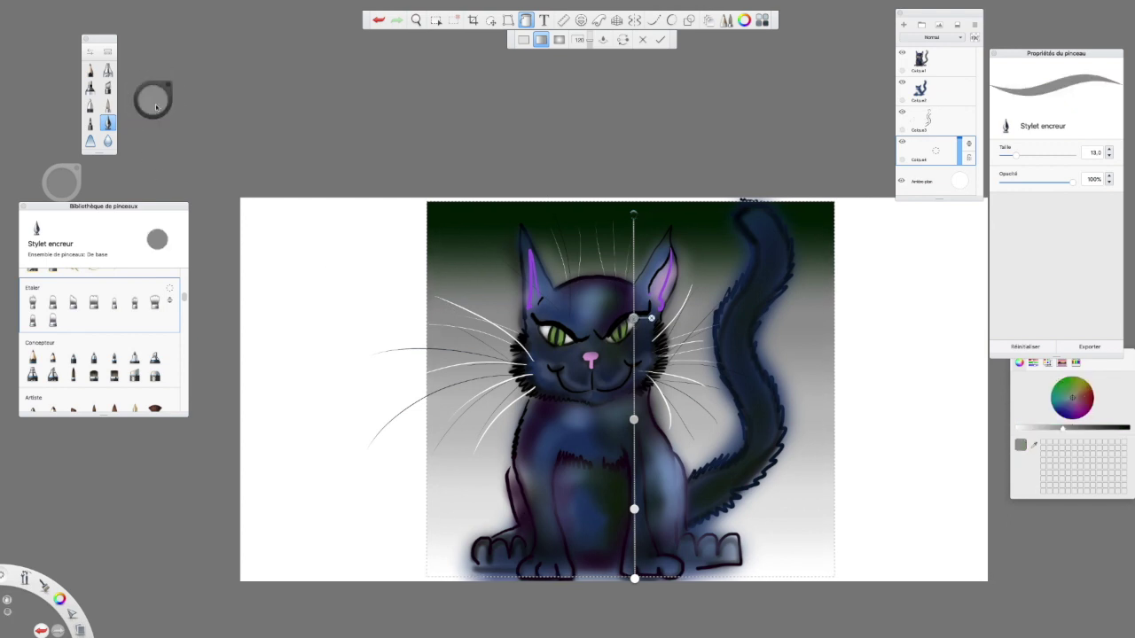
{"action": "left_click", "coordinate": [153, 101]}
{"action": "left_click", "coordinate": [155, 100]}
Colour the gradient's middle stop lime green.
{"action": "left_click", "coordinate": [633, 420]}
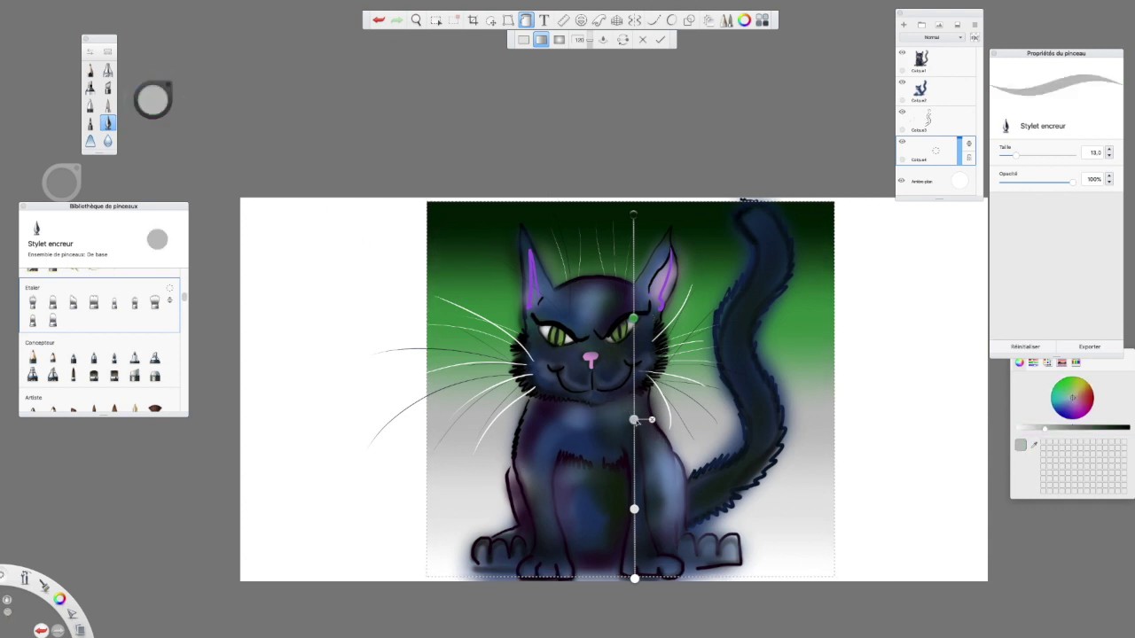
{"action": "left_click", "coordinate": [153, 100]}
{"action": "left_click_drag", "start_coordinate": [144, 88], "coordinate": [135, 93]}
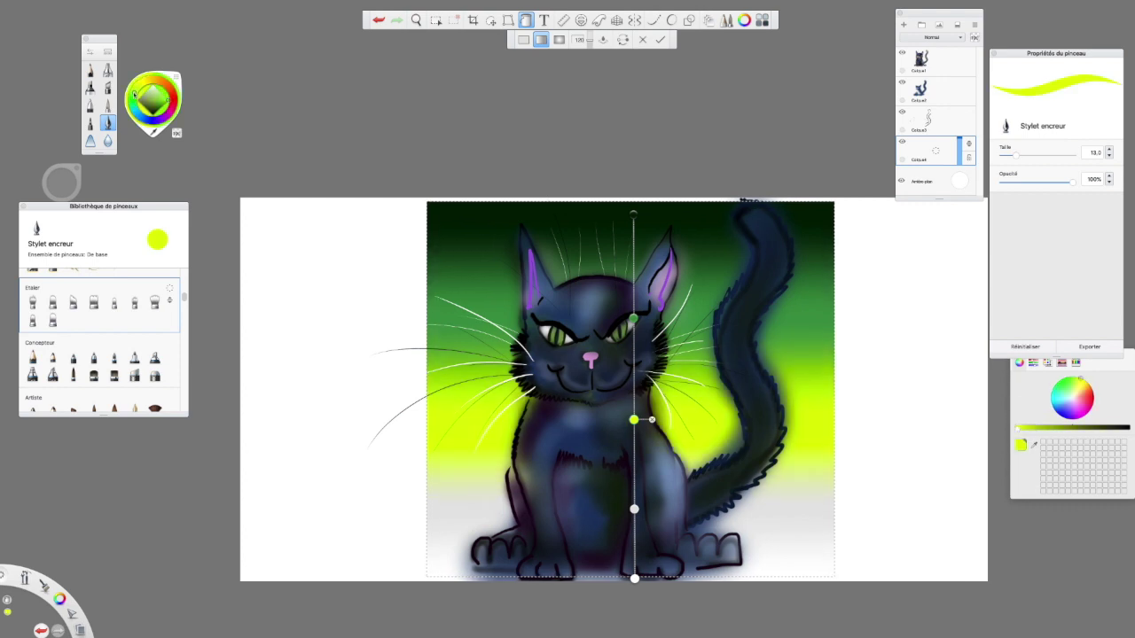
{"action": "left_click", "coordinate": [155, 104]}
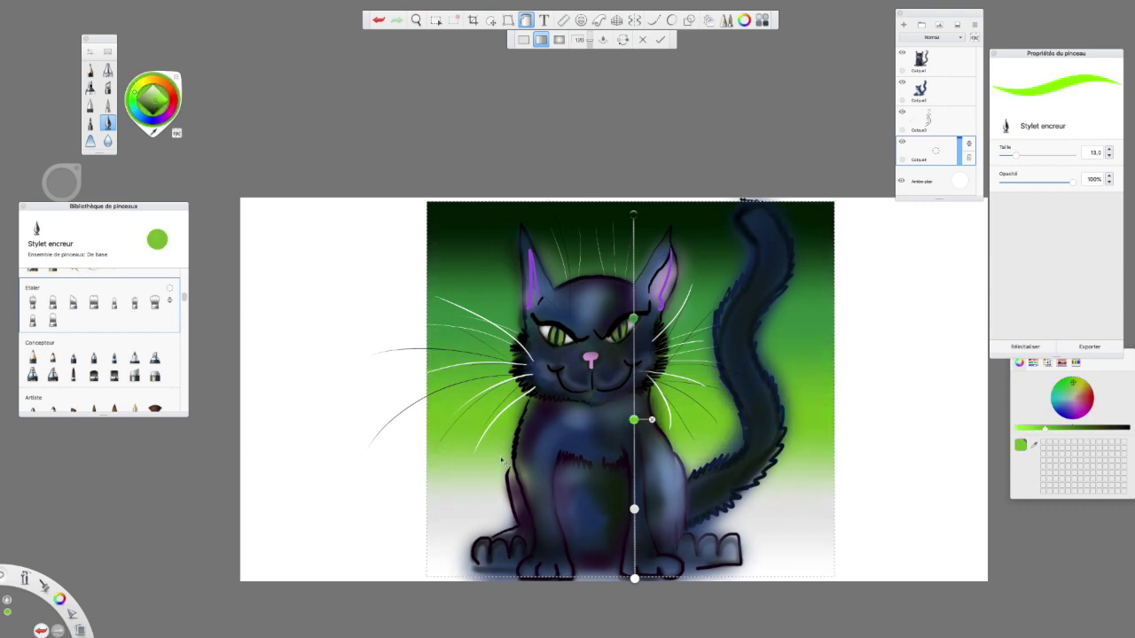
Colour the gradient's fourth stop bright yellow and its bottom stop red.
{"action": "left_click", "coordinate": [634, 510]}
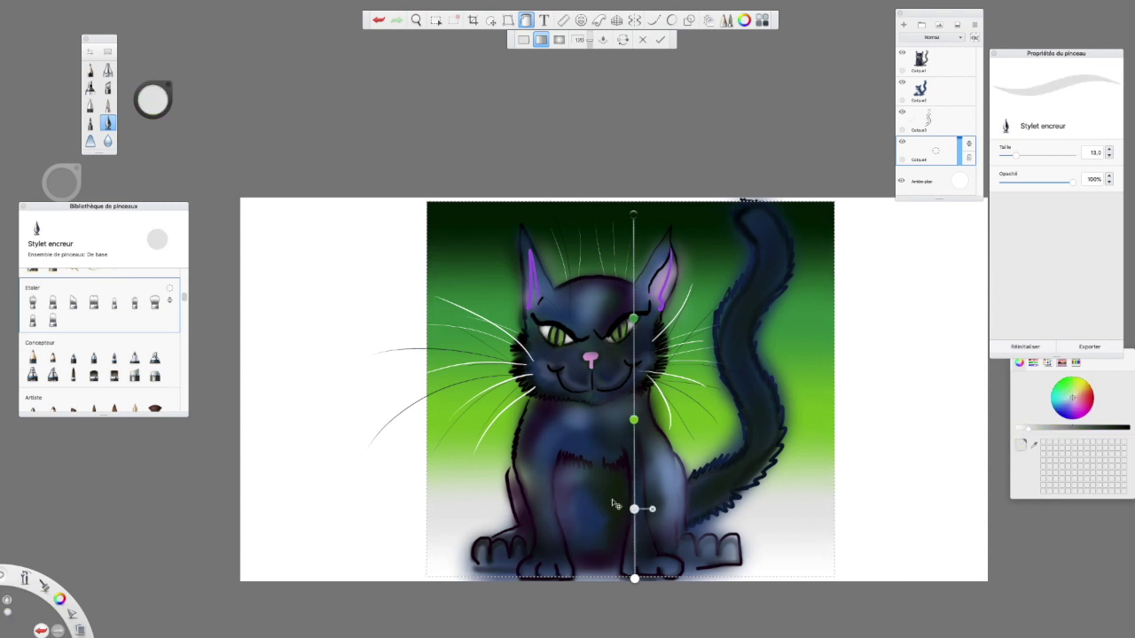
{"action": "left_click", "coordinate": [152, 101]}
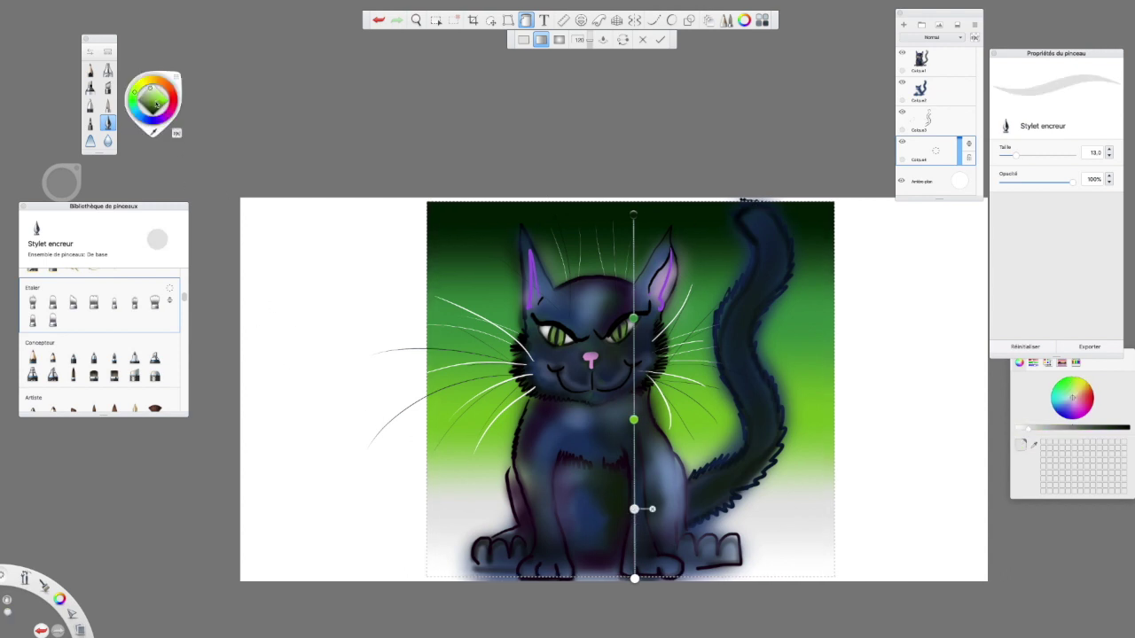
{"action": "left_click", "coordinate": [142, 83]}
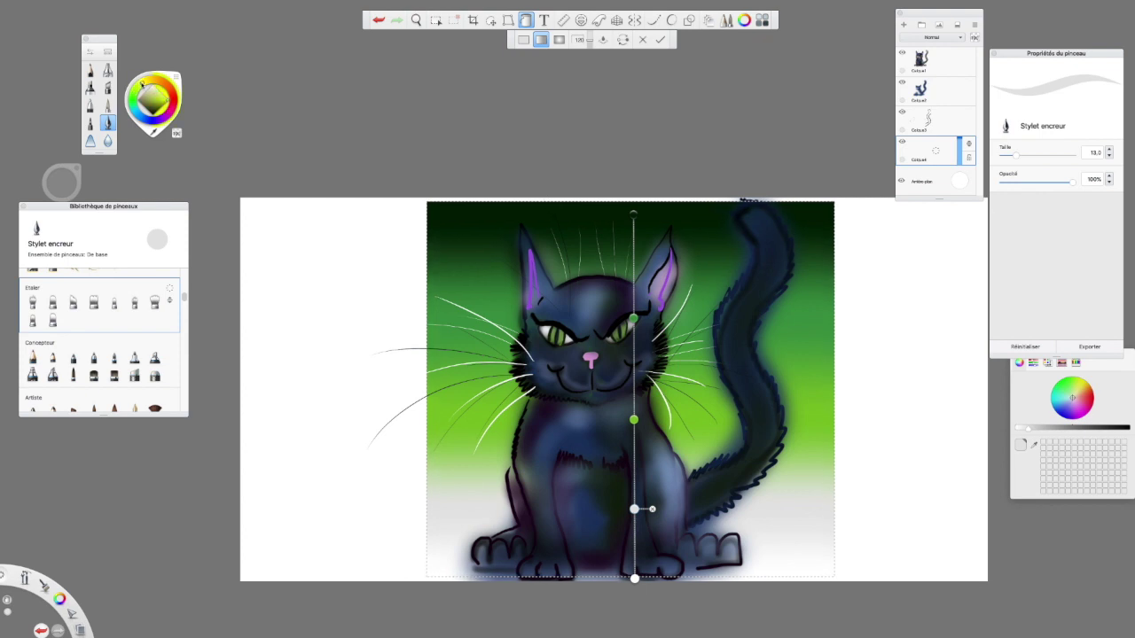
{"action": "left_click", "coordinate": [166, 101]}
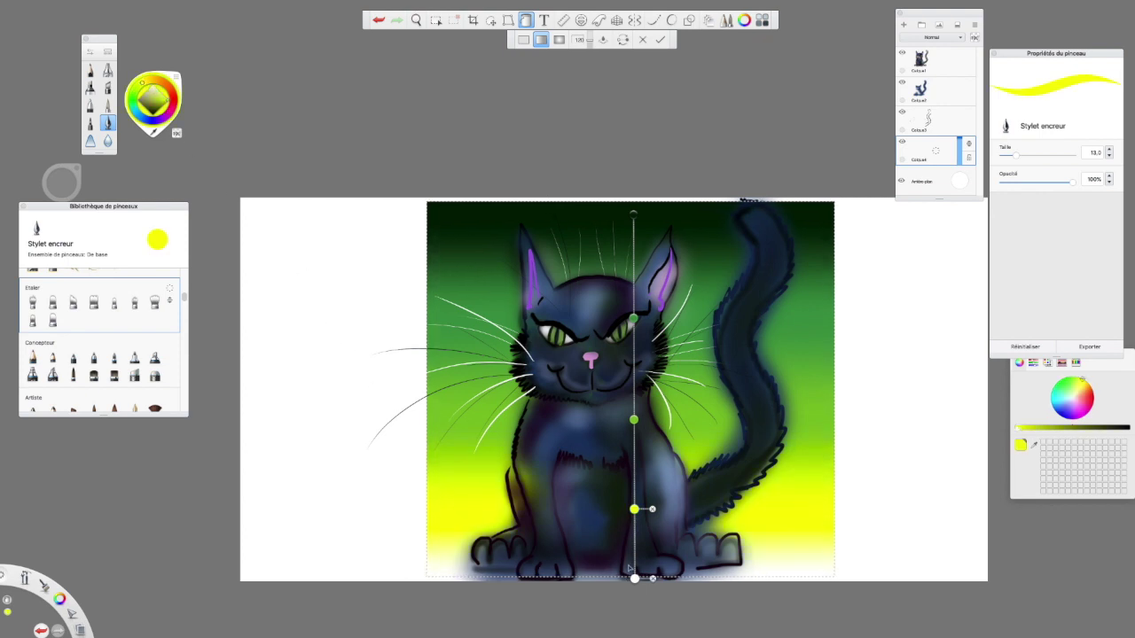
{"action": "left_click", "coordinate": [634, 578]}
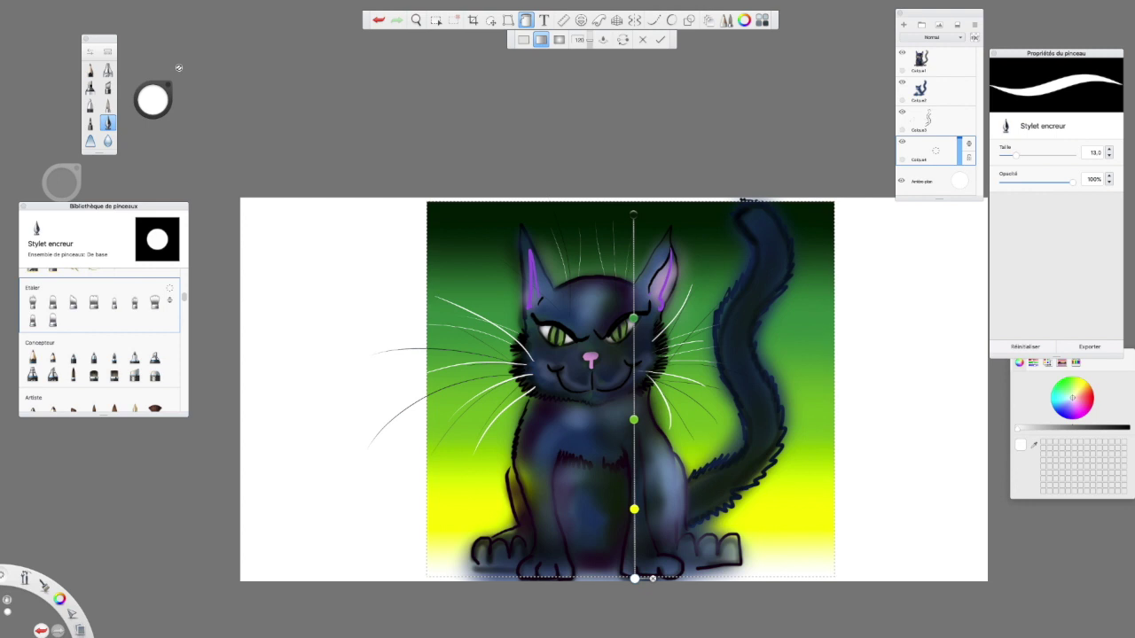
{"action": "left_click", "coordinate": [153, 101]}
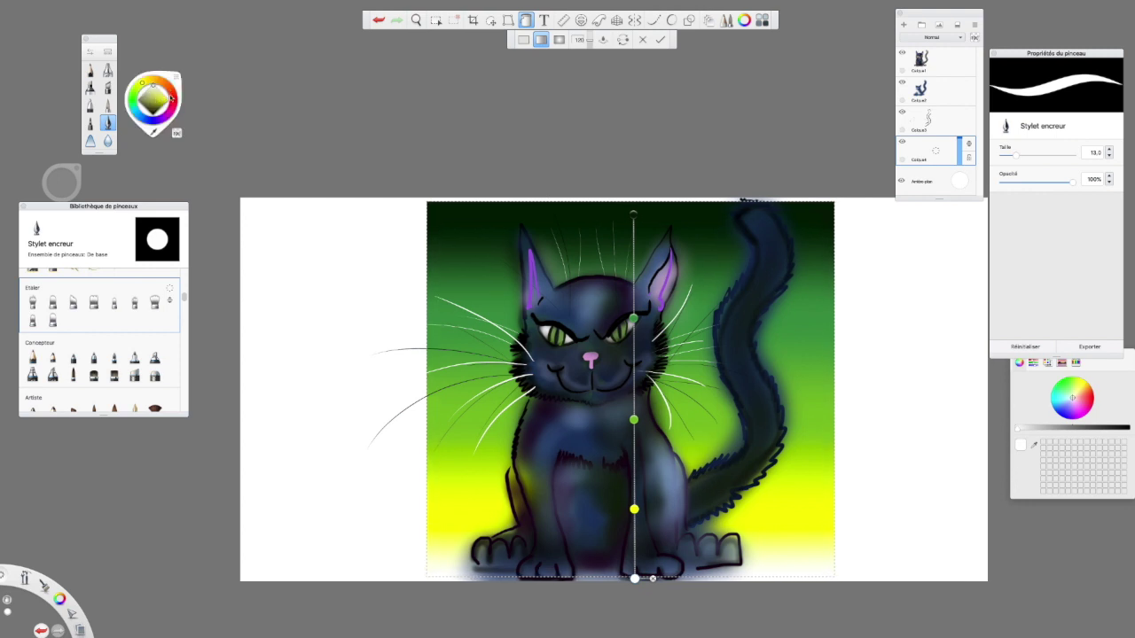
{"action": "left_click_drag", "start_coordinate": [171, 95], "coordinate": [176, 103]}
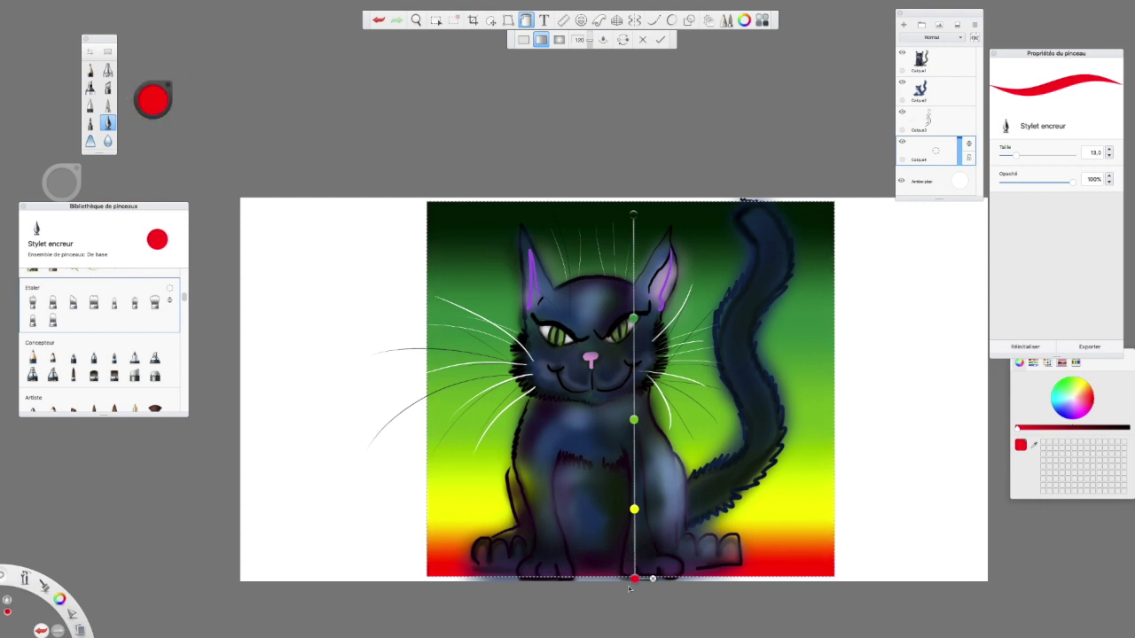
Adjust the positions of the gradient stops, raising the yellow one and lowering the dark green one, and apply the fill.
{"action": "left_click_drag", "start_coordinate": [634, 580], "coordinate": [632, 585]}
{"action": "left_click_drag", "start_coordinate": [632, 516], "coordinate": [633, 485]}
{"action": "left_click_drag", "start_coordinate": [632, 320], "coordinate": [632, 306]}
{"action": "left_click_drag", "start_coordinate": [632, 213], "coordinate": [633, 236]}
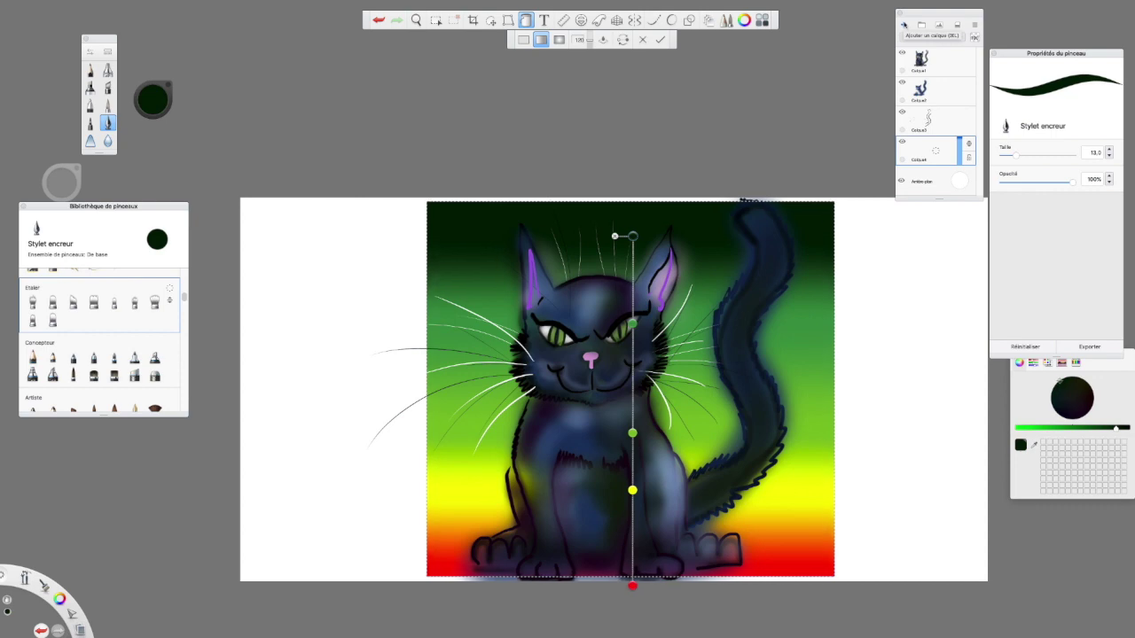
{"action": "left_click", "coordinate": [660, 39]}
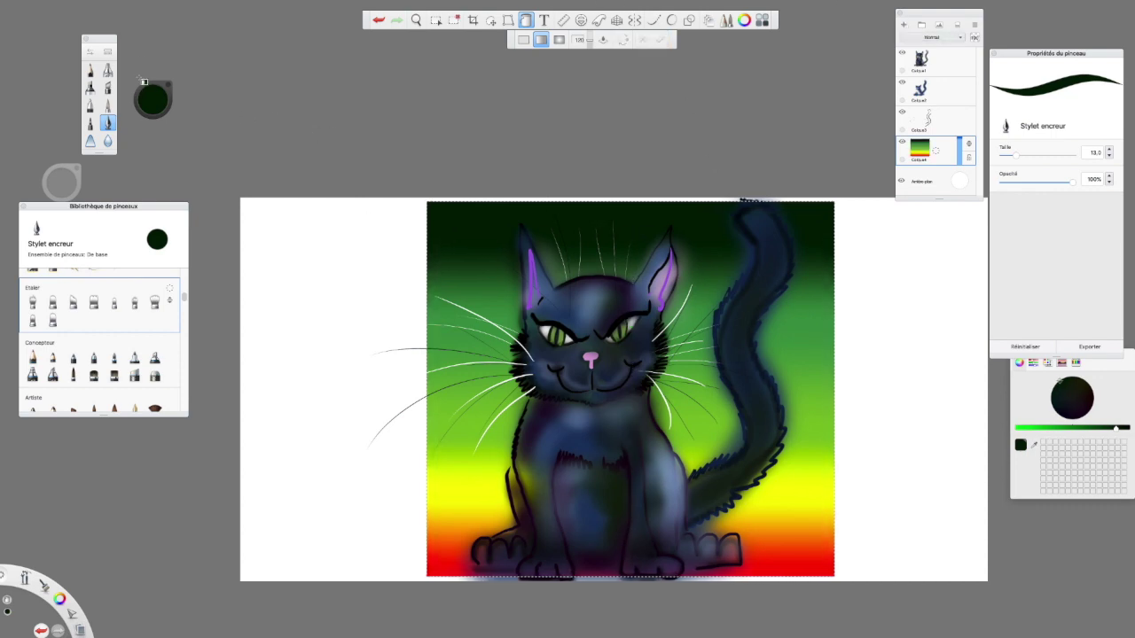
Airbrush a soft yellow glow around the cat on the gradient layer, using size 198 and 42% flow.
{"action": "left_click", "coordinate": [107, 69]}
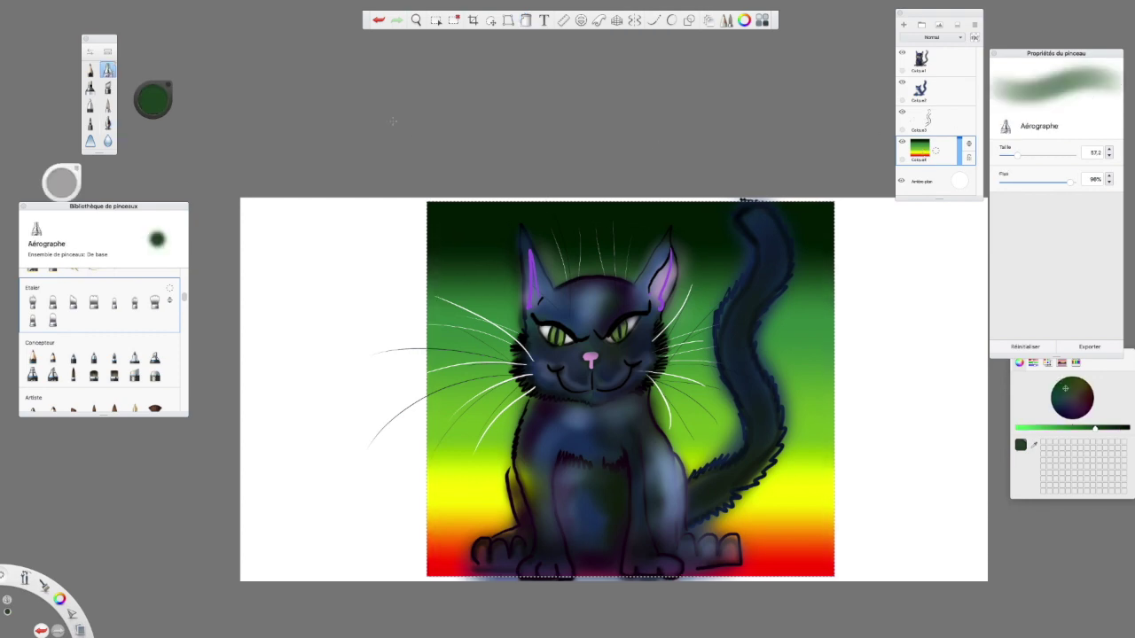
{"action": "left_click", "coordinate": [154, 105]}
{"action": "left_click", "coordinate": [143, 83]}
{"action": "left_click", "coordinate": [168, 101]}
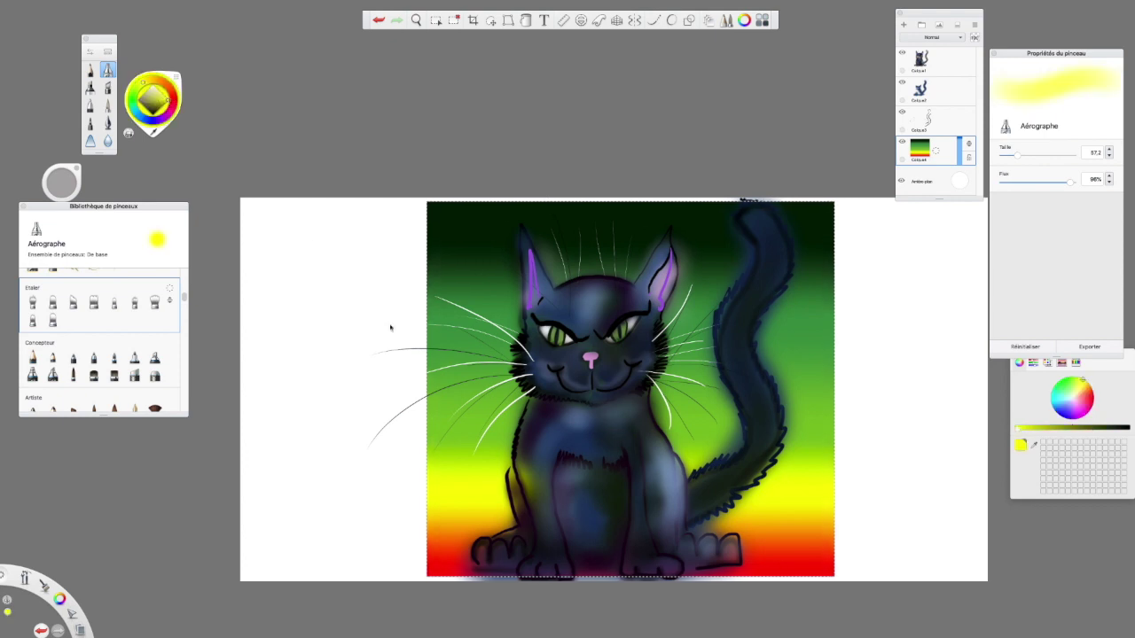
{"action": "mouse_move", "coordinate": [1019, 158]}
{"action": "left_mouse_down"}
{"action": "mouse_move", "coordinate": [1051, 193]}
{"action": "mouse_move", "coordinate": [1028, 183]}
{"action": "mouse_move", "coordinate": [1026, 155]}
{"action": "mouse_move", "coordinate": [1042, 160]}
{"action": "mouse_move", "coordinate": [1034, 183]}
{"action": "mouse_move", "coordinate": [1057, 155]}
{"action": "left_mouse_up"}
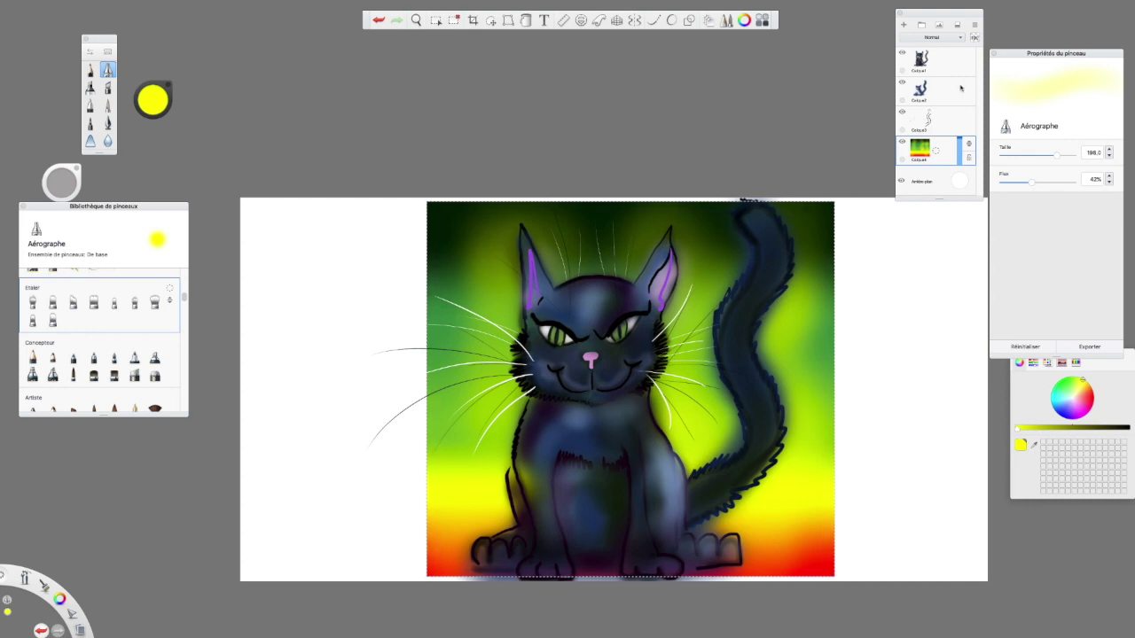
On the top cat layer, dot small specks at the whisker roots with the Stylet encreur and set its colour to golden yellow.
{"action": "left_click", "coordinate": [955, 69]}
{"action": "left_click", "coordinate": [590, 344]}
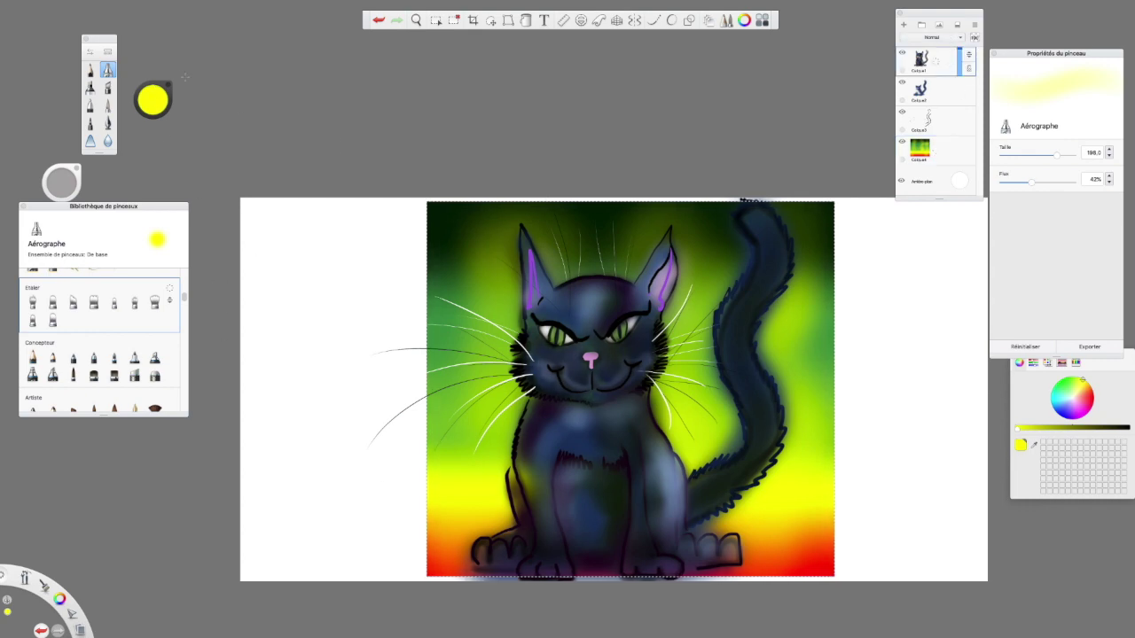
{"action": "left_click", "coordinate": [106, 122]}
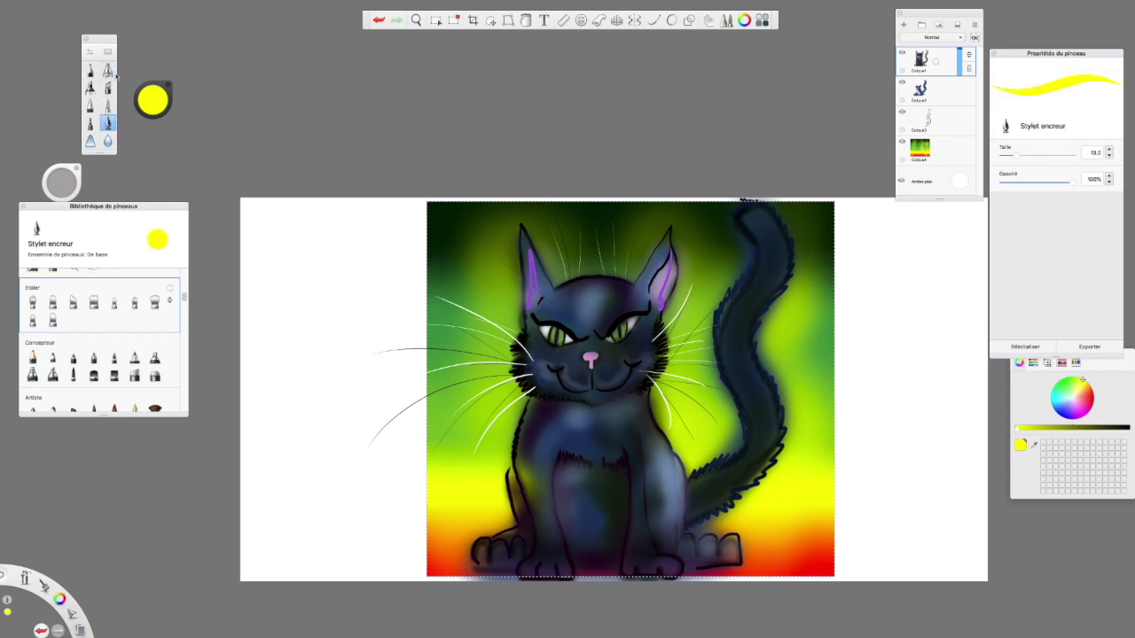
{"action": "left_click", "coordinate": [152, 100]}
{"action": "left_click_drag", "start_coordinate": [153, 89], "coordinate": [146, 102]}
{"action": "left_click", "coordinate": [377, 306]}
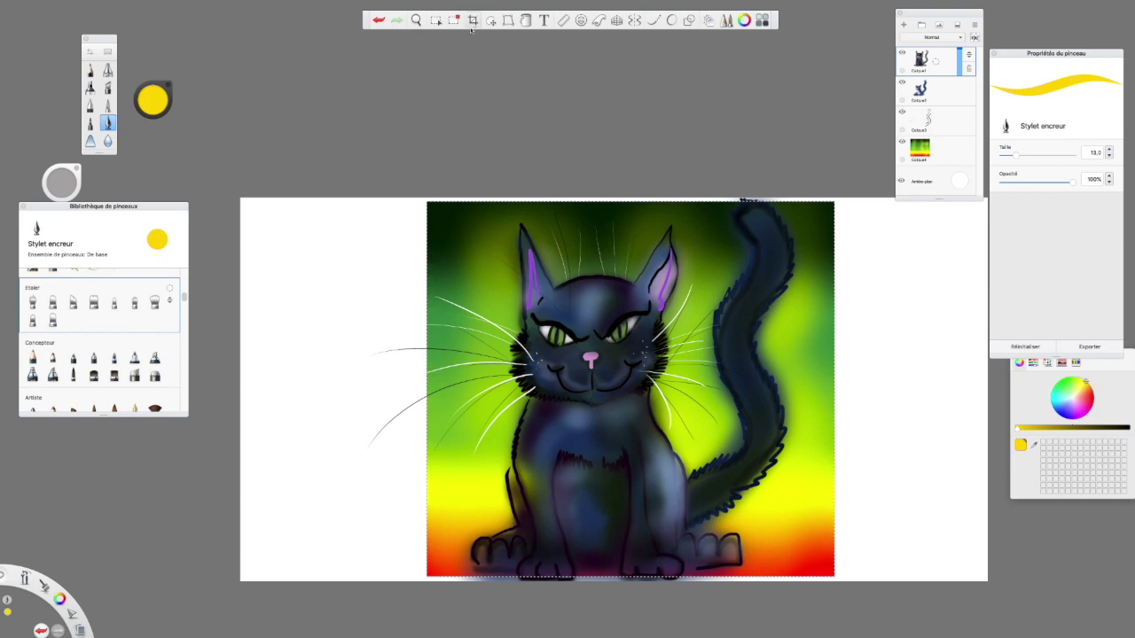
Airbrush black over the light blue flank beside the front leg on the top cat layer.
{"action": "left_click", "coordinate": [416, 19]}
{"action": "left_click_drag", "start_coordinate": [605, 315], "coordinate": [693, 332]}
{"action": "left_click", "coordinate": [698, 393]}
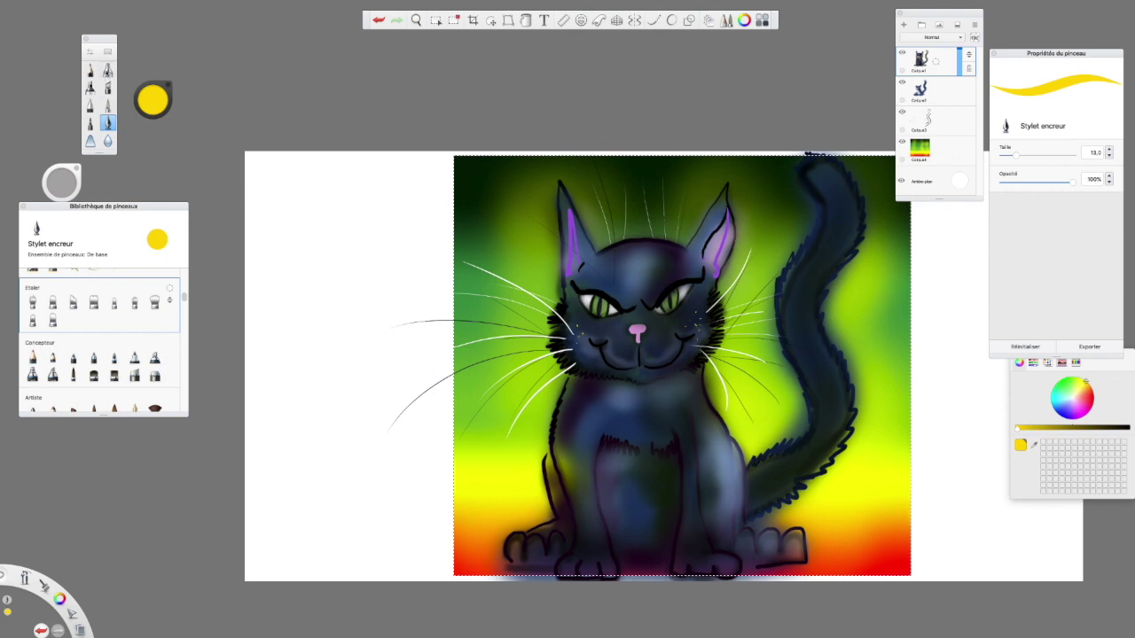
{"action": "left_click", "coordinate": [107, 71]}
{"action": "left_click", "coordinate": [149, 101]}
{"action": "left_click", "coordinate": [152, 113]}
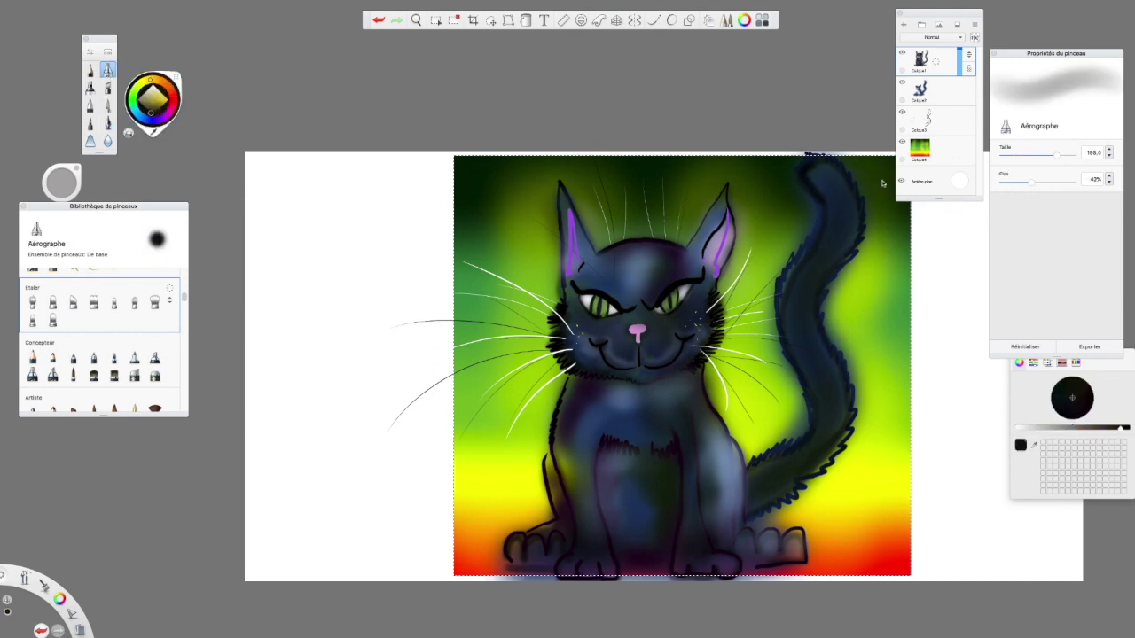
{"action": "left_click", "coordinate": [931, 88]}
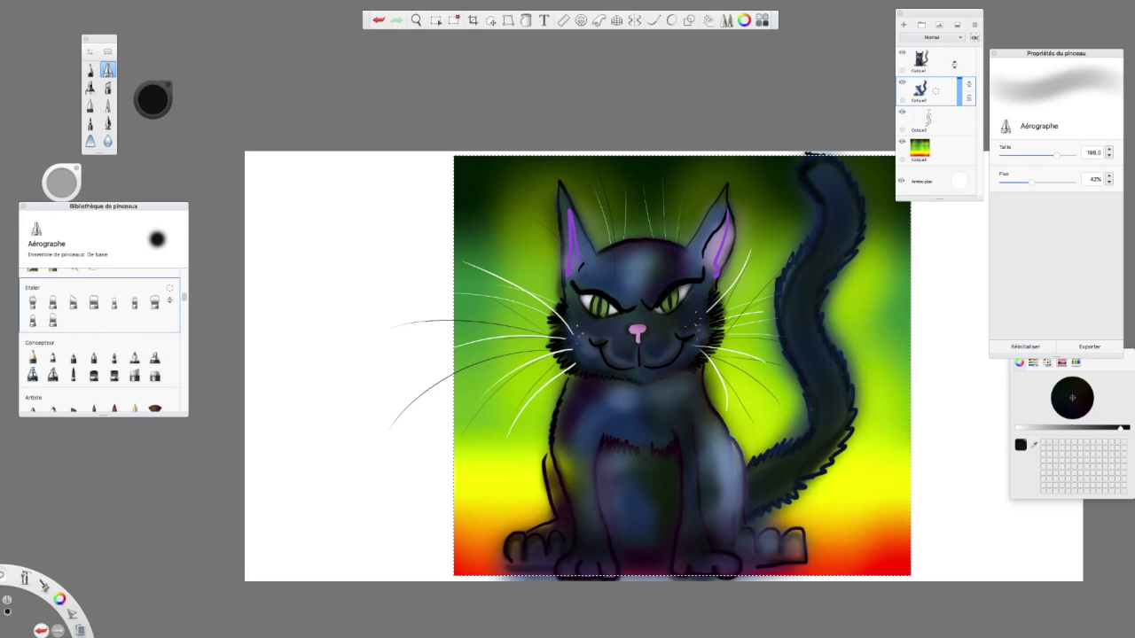
{"action": "left_click", "coordinate": [967, 66]}
{"action": "mouse_move", "coordinate": [711, 501]}
{"action": "left_mouse_down"}
{"action": "mouse_move", "coordinate": [718, 468]}
{"action": "mouse_move", "coordinate": [701, 446]}
{"action": "left_mouse_up"}
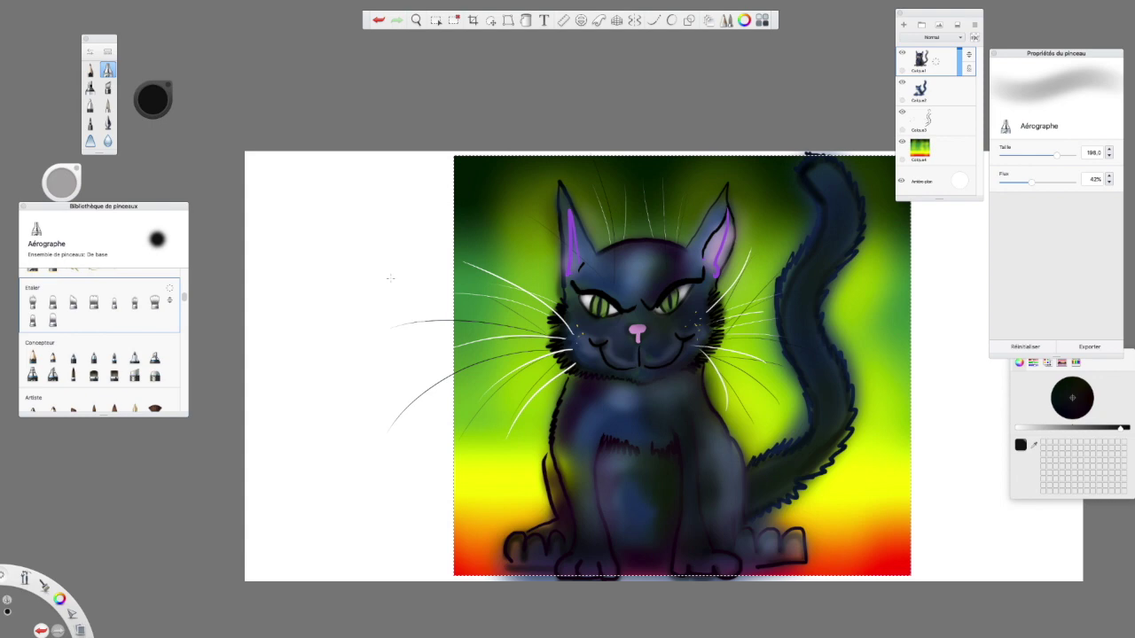
Airbrush soft red reflections over the flank and belly on the top cat layer, using size 44.6 and 14% flow.
{"action": "left_click", "coordinate": [153, 95]}
{"action": "left_click", "coordinate": [176, 97]}
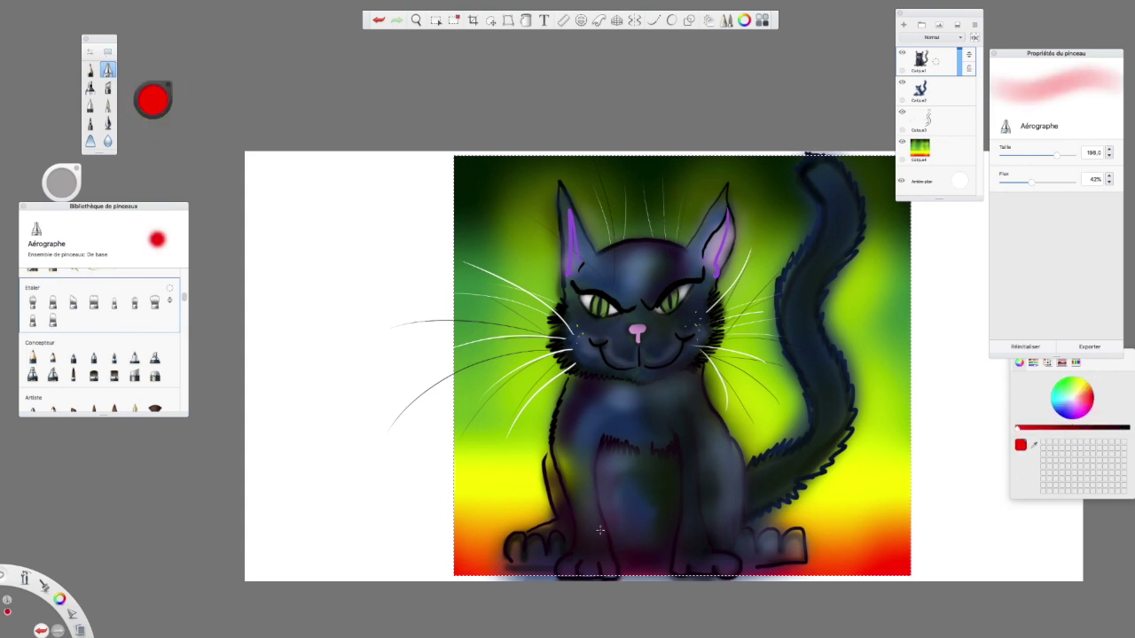
{"action": "left_click_drag", "start_coordinate": [1053, 155], "coordinate": [1009, 155]}
{"action": "left_click", "coordinate": [379, 21]}
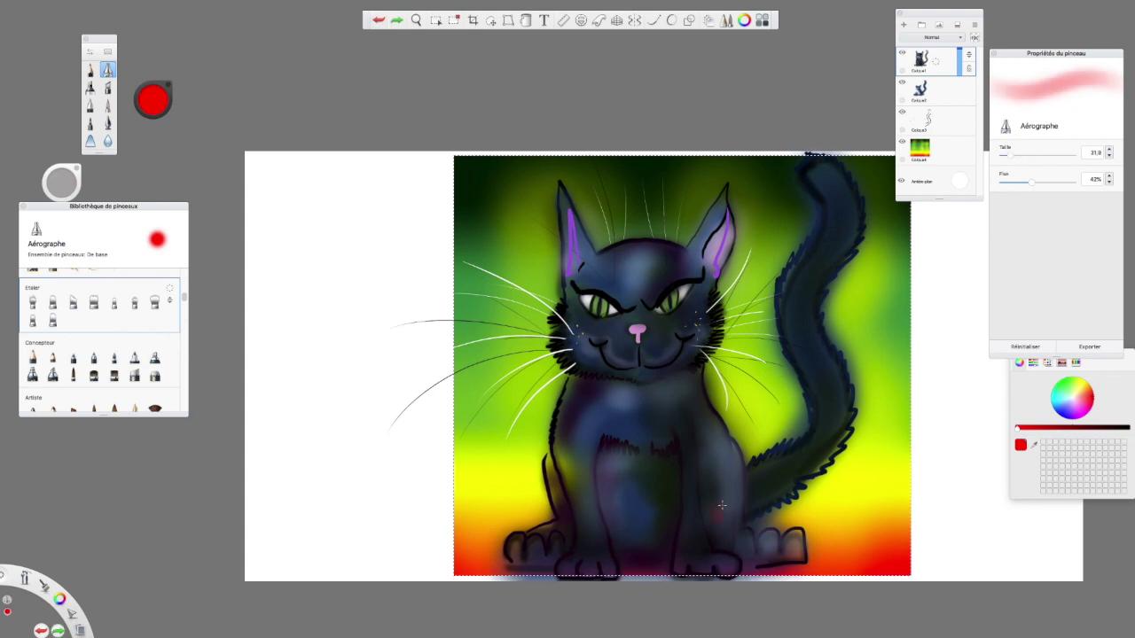
{"action": "left_click", "coordinate": [700, 406]}
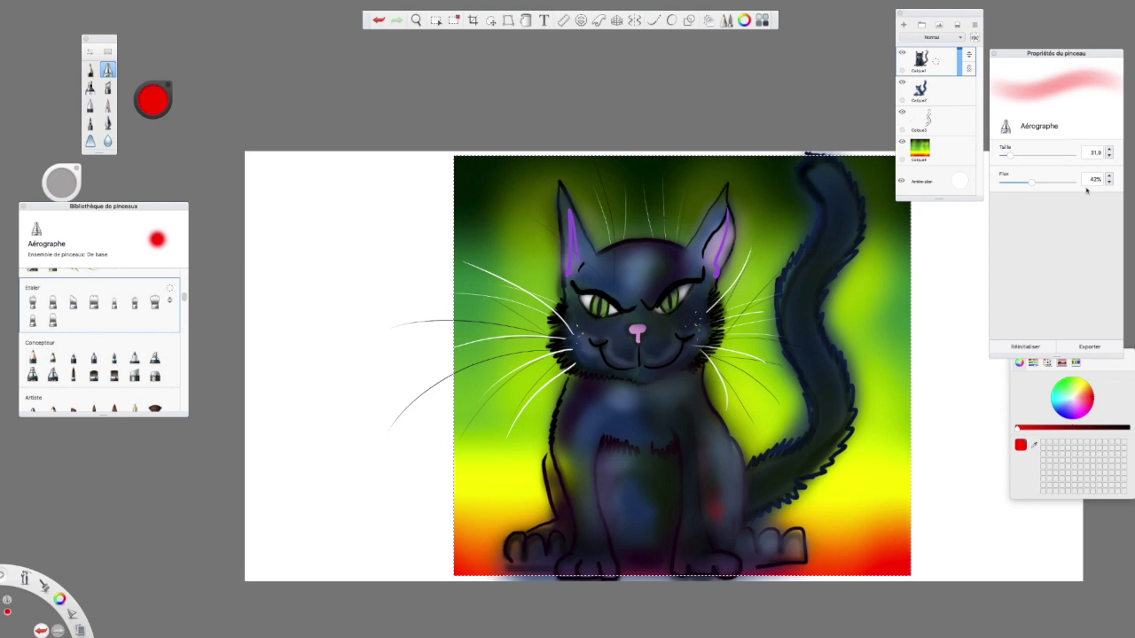
{"action": "left_click", "coordinate": [1014, 158]}
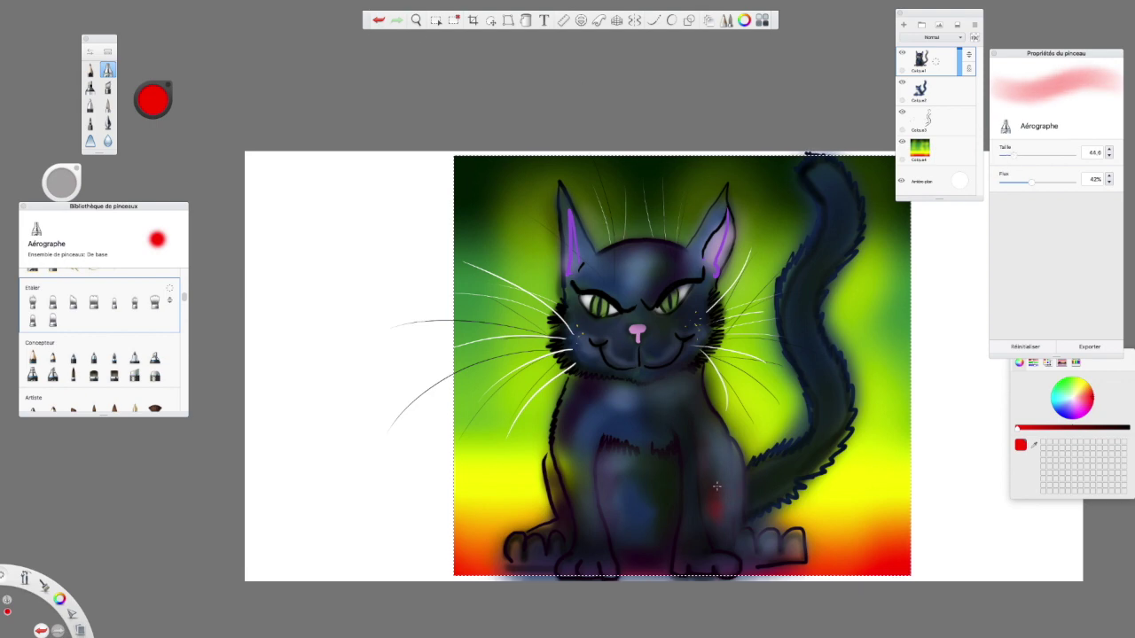
{"action": "left_click", "coordinate": [379, 21]}
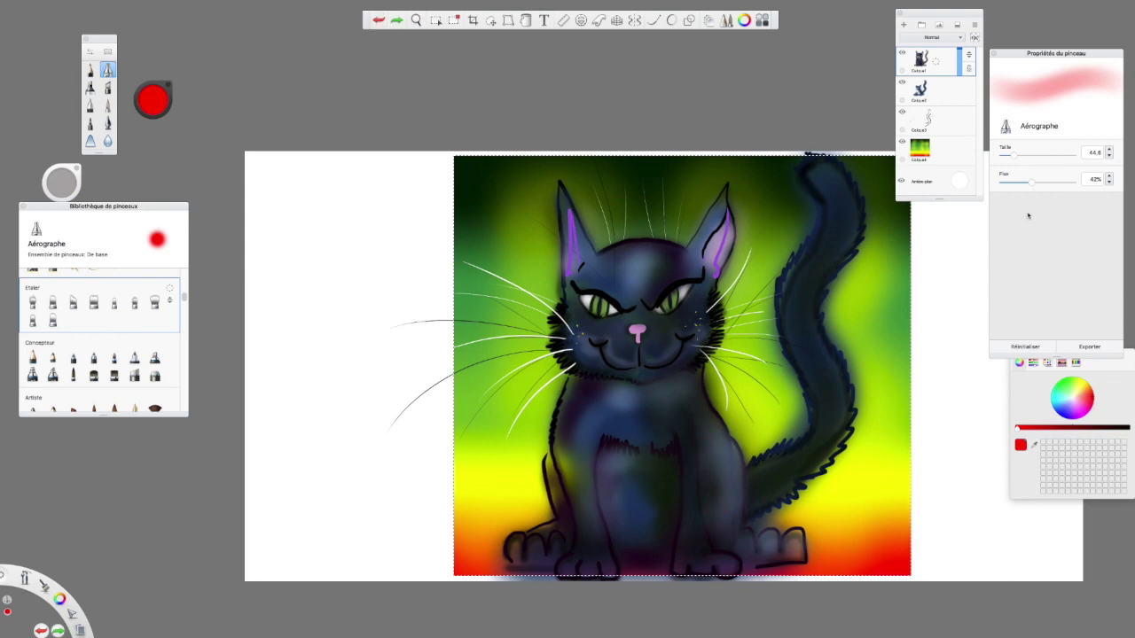
{"action": "left_click_drag", "start_coordinate": [1029, 184], "coordinate": [1012, 184]}
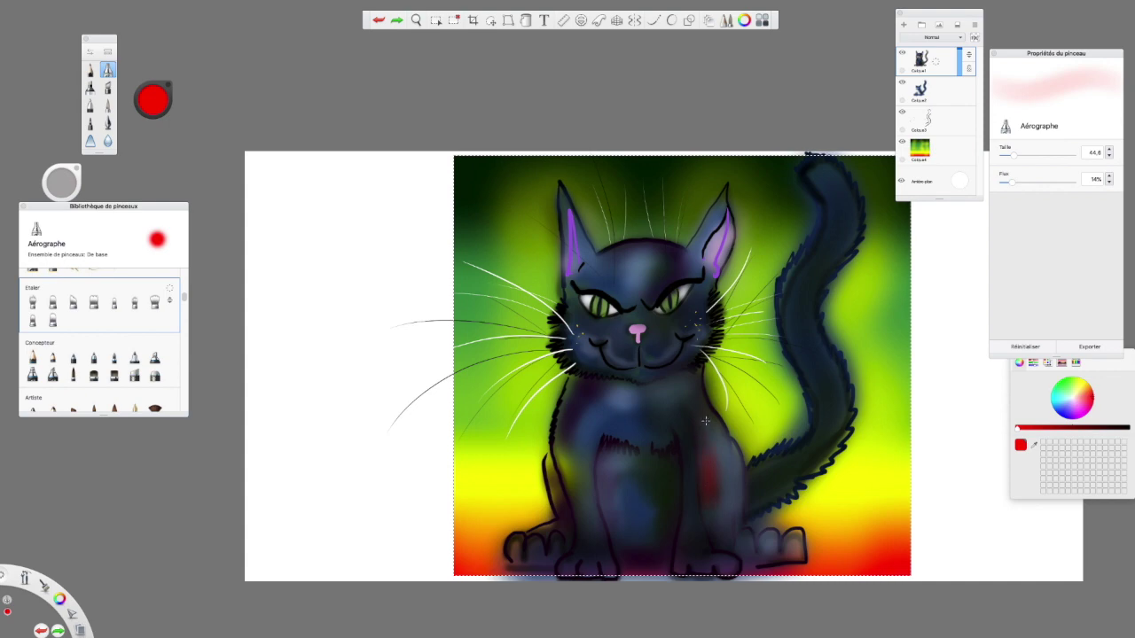
{"action": "left_click_drag", "start_coordinate": [705, 425], "coordinate": [635, 455]}
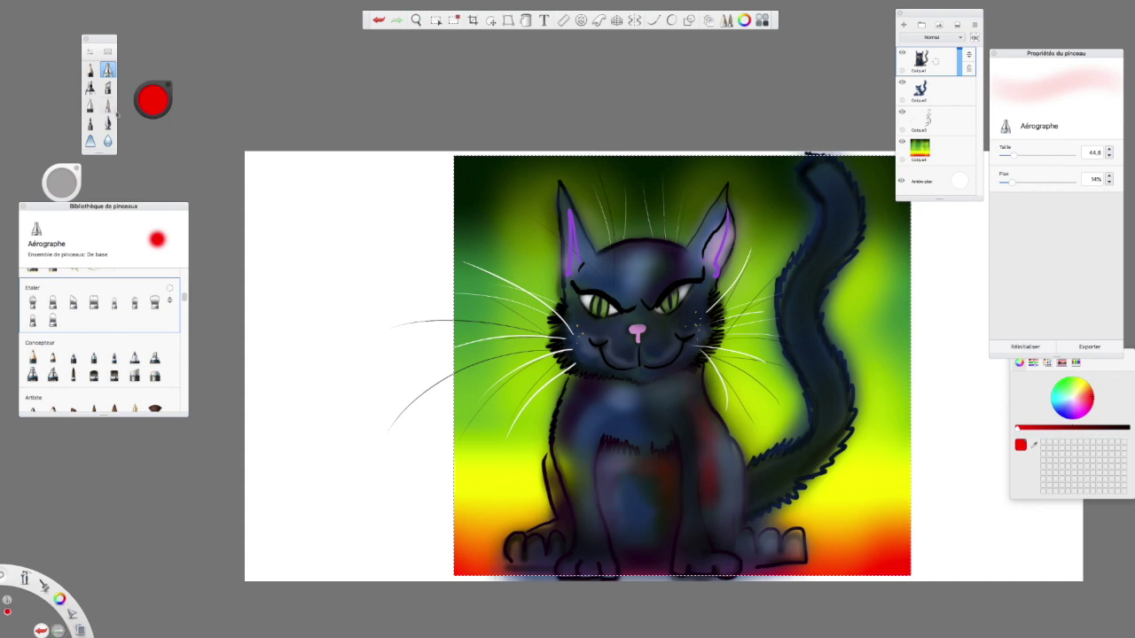
Airbrush faint green touches over the cat's chest, front leg and forehead, using lime green and a darker green.
{"action": "left_click", "coordinate": [149, 100]}
{"action": "left_click", "coordinate": [142, 85]}
{"action": "left_click_drag", "start_coordinate": [141, 85], "coordinate": [135, 93]}
{"action": "mouse_move", "coordinate": [600, 435]}
{"action": "left_mouse_down"}
{"action": "mouse_move", "coordinate": [587, 451]}
{"action": "mouse_move", "coordinate": [610, 420]}
{"action": "mouse_move", "coordinate": [635, 437]}
{"action": "mouse_move", "coordinate": [612, 405]}
{"action": "left_mouse_up"}
{"action": "mouse_move", "coordinate": [603, 486]}
{"action": "left_mouse_down"}
{"action": "mouse_move", "coordinate": [610, 519]}
{"action": "mouse_move", "coordinate": [608, 493]}
{"action": "left_mouse_up"}
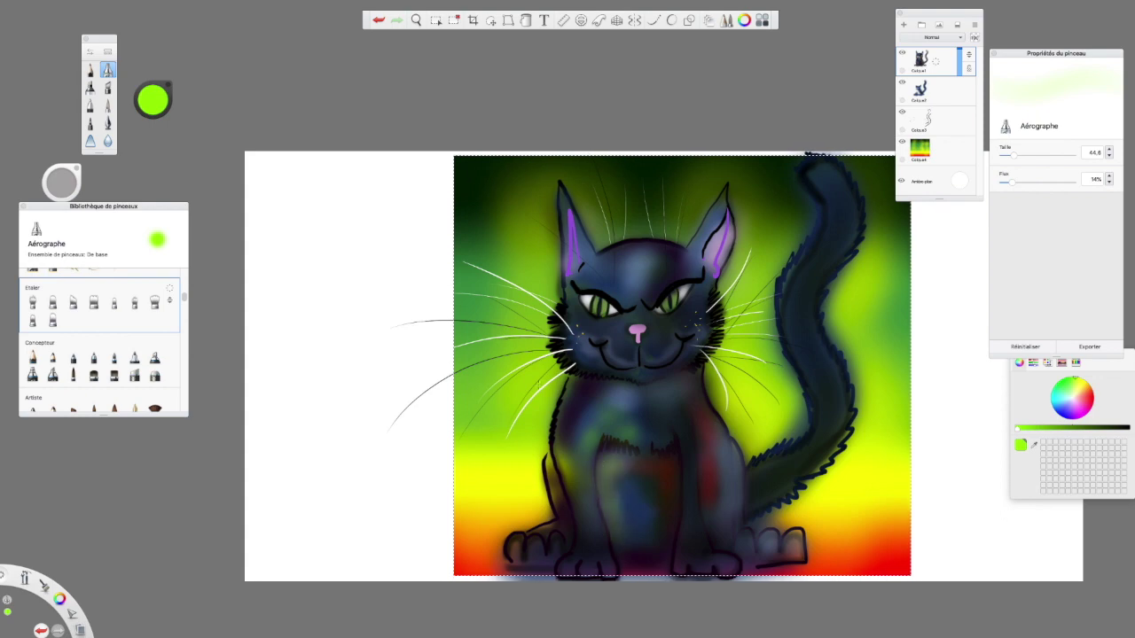
{"action": "left_click_drag", "start_coordinate": [153, 103], "coordinate": [160, 155]}
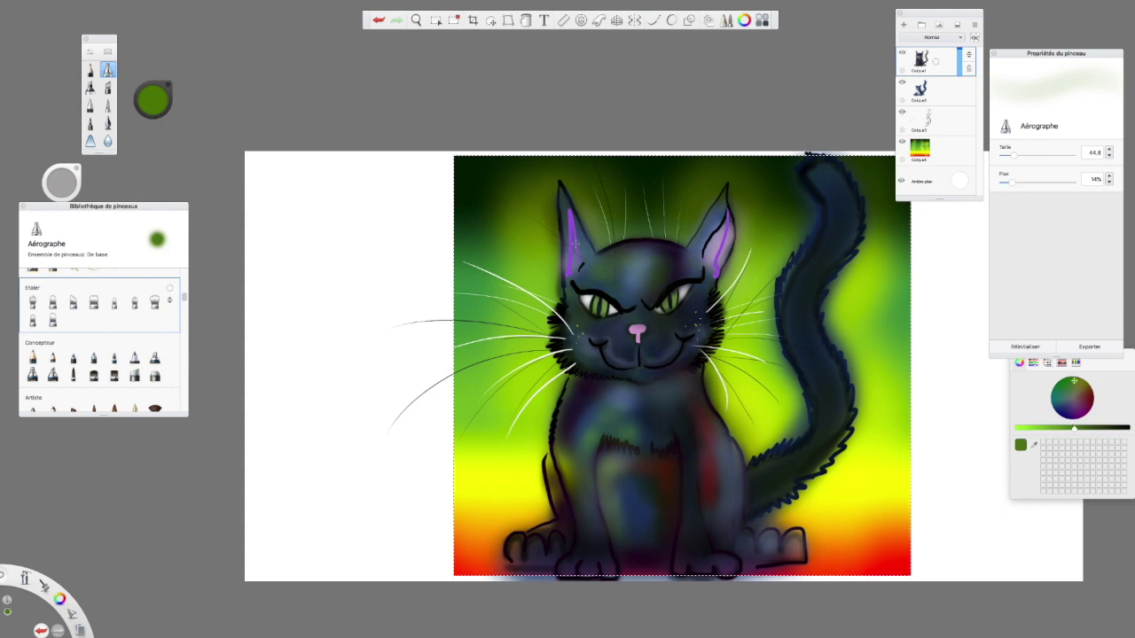
Add a text layer with the signature "marmouzet73".
{"action": "left_click", "coordinate": [416, 20]}
{"action": "left_click_drag", "start_coordinate": [654, 342], "coordinate": [658, 196]}
{"action": "left_click_drag", "start_coordinate": [596, 279], "coordinate": [603, 244]}
{"action": "left_click_drag", "start_coordinate": [599, 313], "coordinate": [618, 205]}
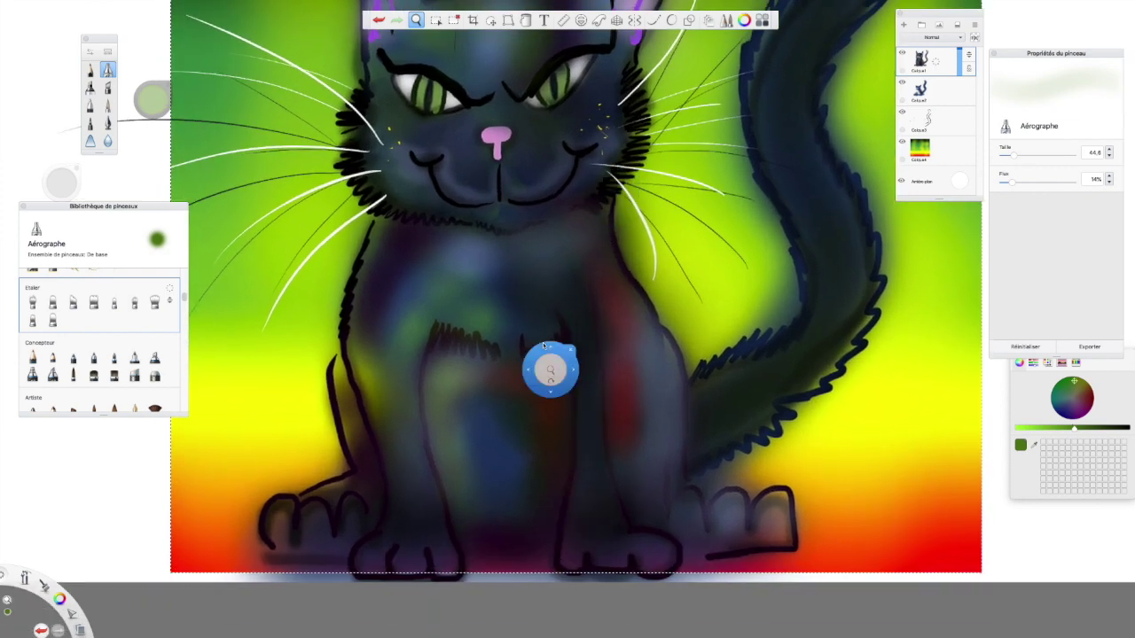
{"action": "left_click", "coordinate": [454, 21]}
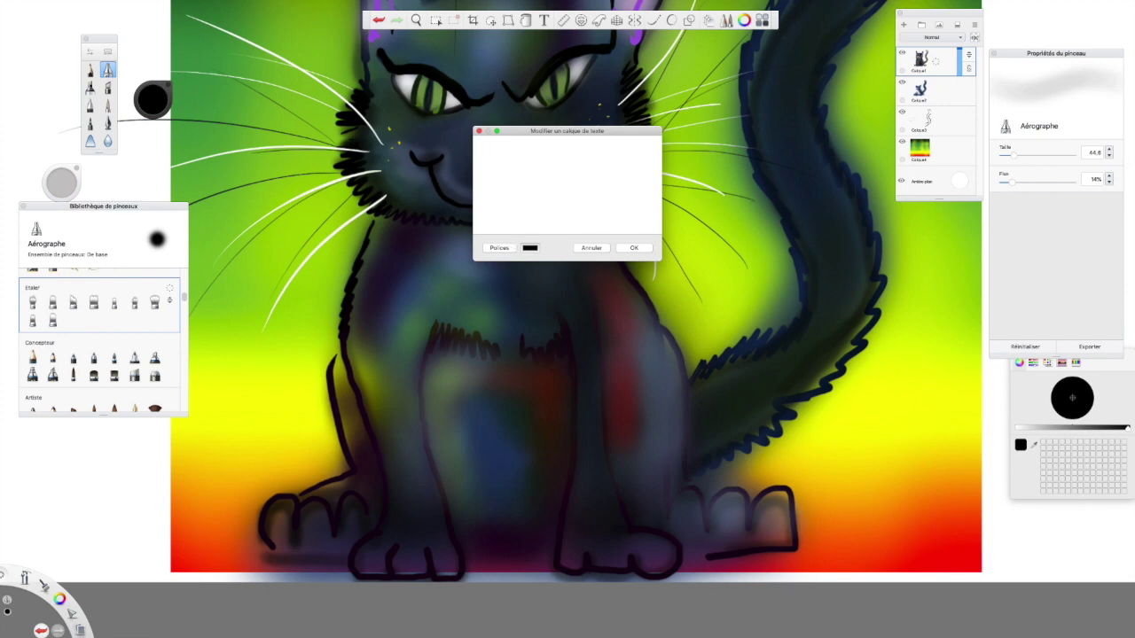
{"action": "type", "text": "marmouzet"}
{"action": "key", "text": "BackSpace"}
{"action": "key", "text": "BackSpace"}
{"action": "key", "text": "BackSpace"}
{"action": "type", "text": "zet"}
{"action": "type", "text": "73"}
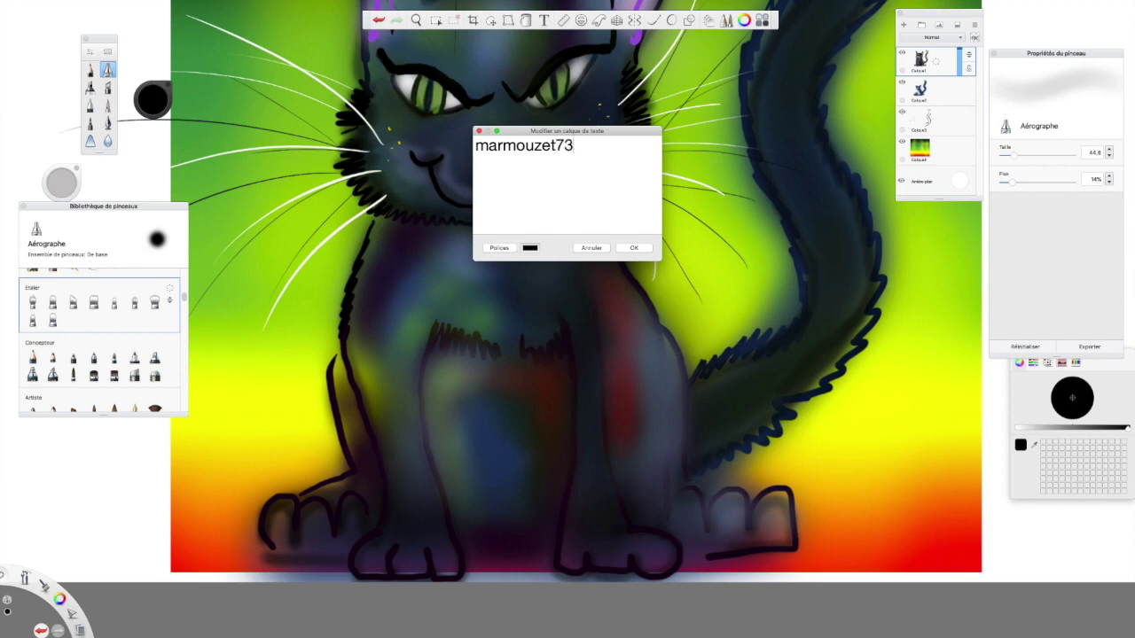
Colour the signature text very pale pink and place it in the lower-right corner of the gradient background.
{"action": "left_click_drag", "start_coordinate": [574, 146], "coordinate": [472, 146]}
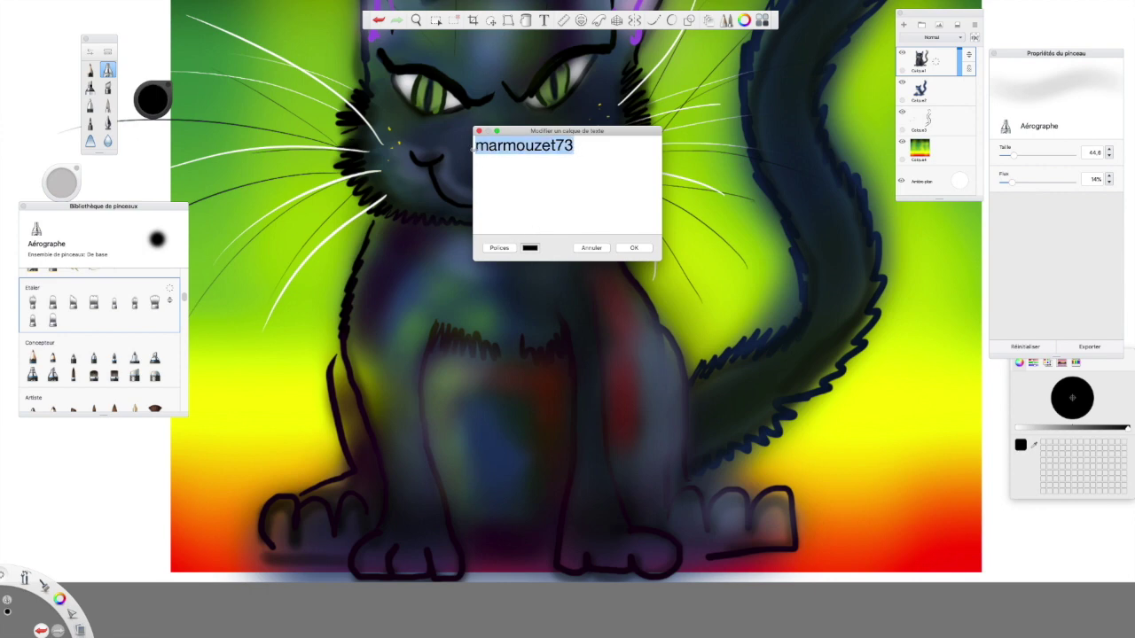
{"action": "left_click", "coordinate": [531, 248]}
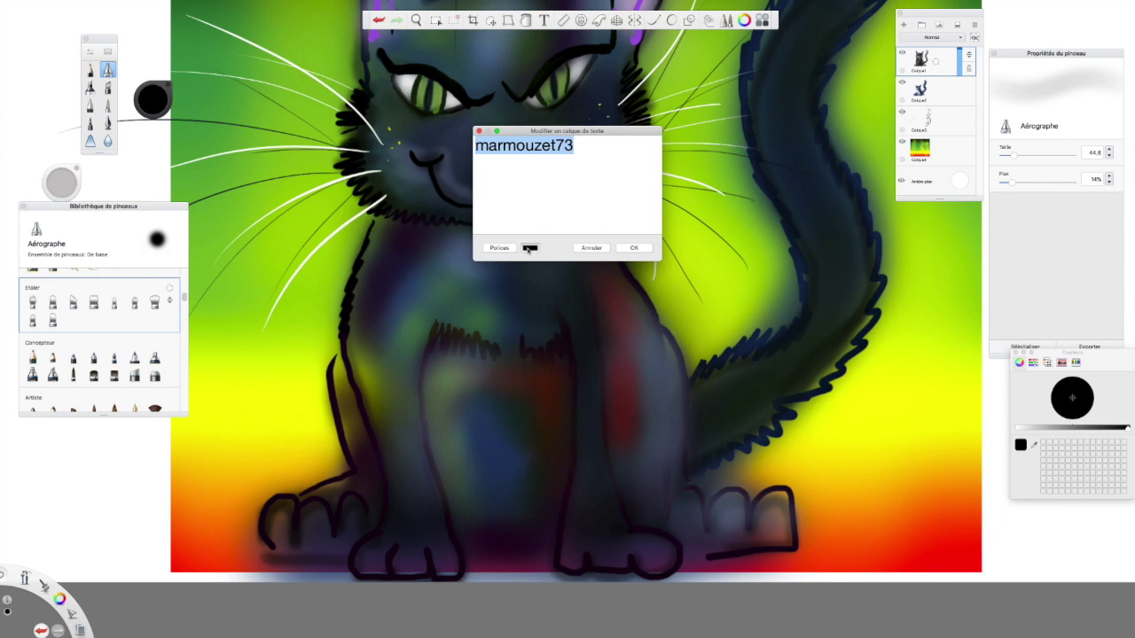
{"action": "left_click", "coordinate": [1052, 400]}
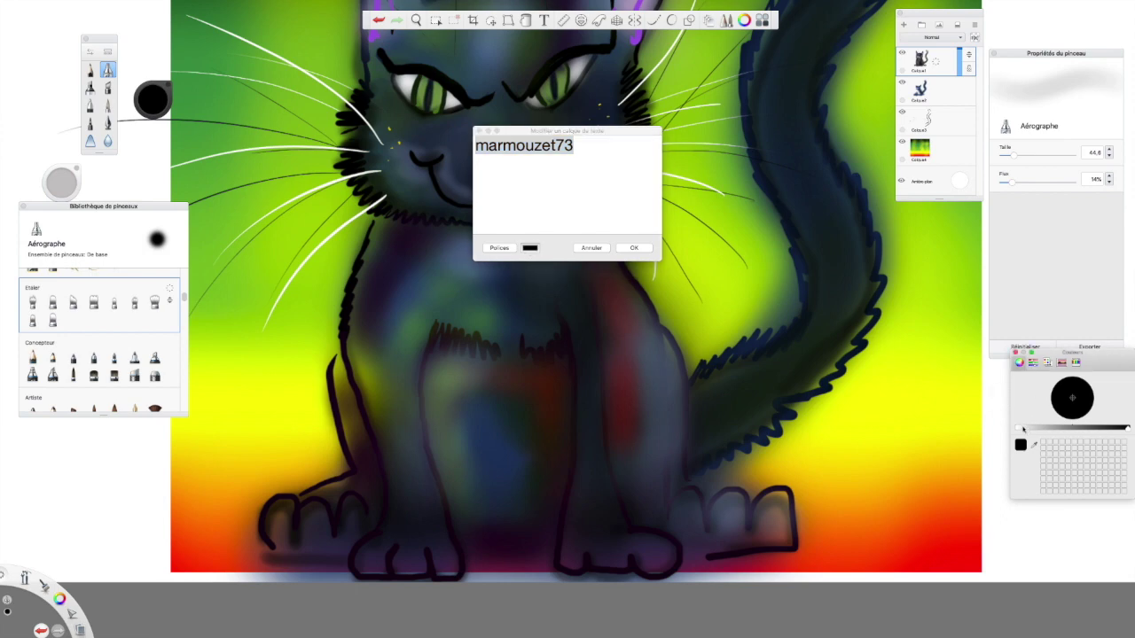
{"action": "left_click", "coordinate": [1023, 429]}
{"action": "left_click_drag", "start_coordinate": [1074, 398], "coordinate": [1075, 402]}
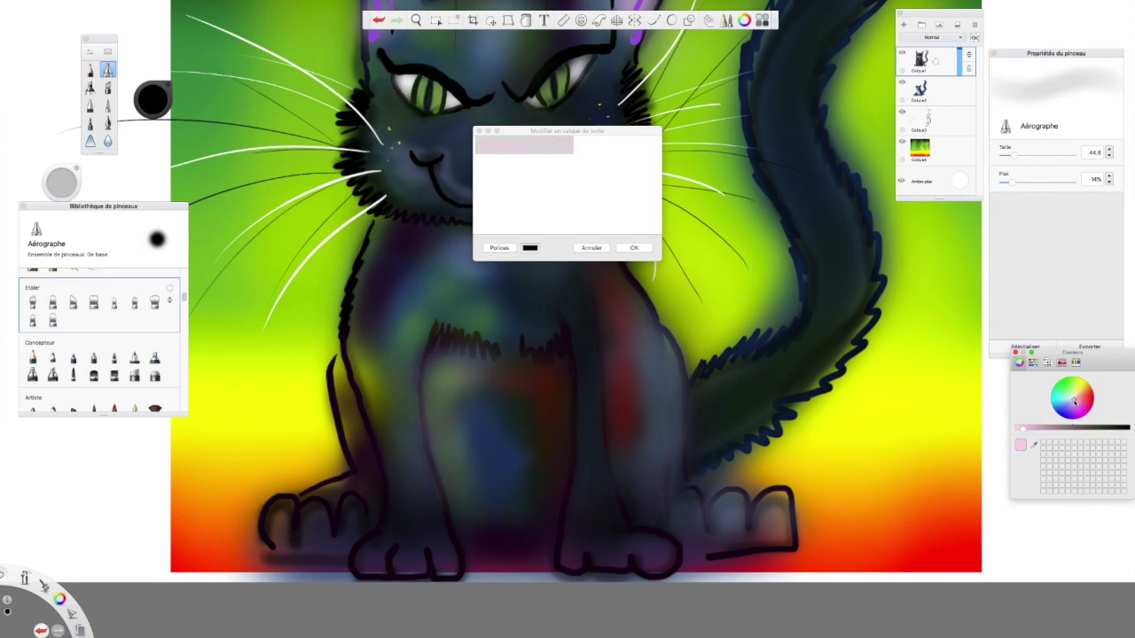
{"action": "left_click_drag", "start_coordinate": [1024, 430], "coordinate": [1017, 431]}
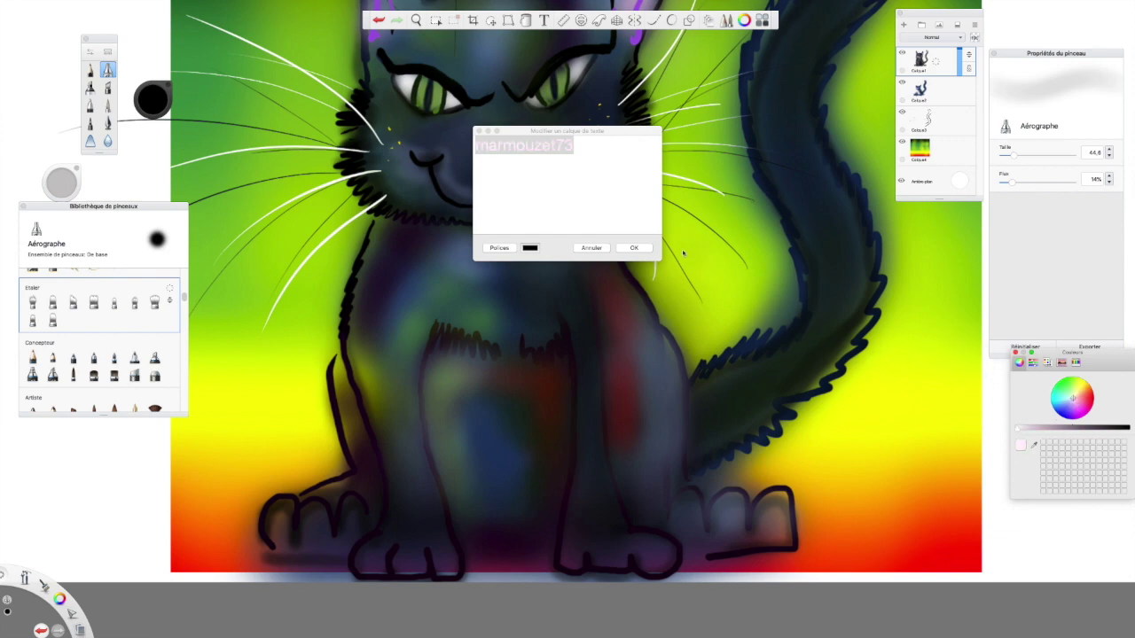
{"action": "left_click", "coordinate": [638, 248]}
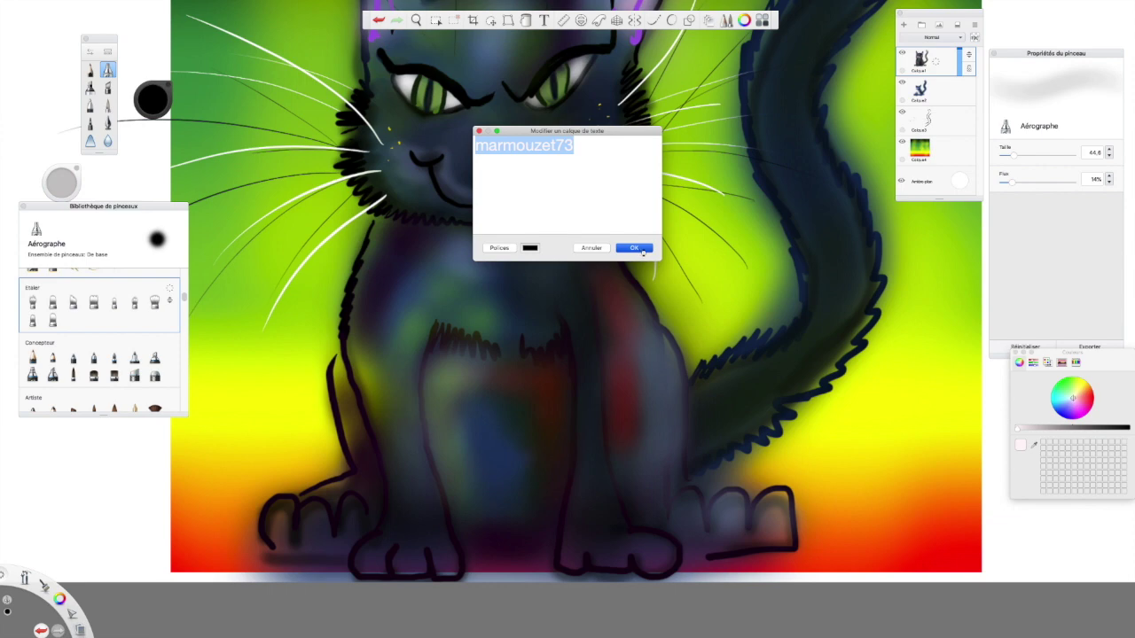
{"action": "left_click", "coordinate": [639, 249]}
{"action": "left_click_drag", "start_coordinate": [546, 208], "coordinate": [905, 555]}
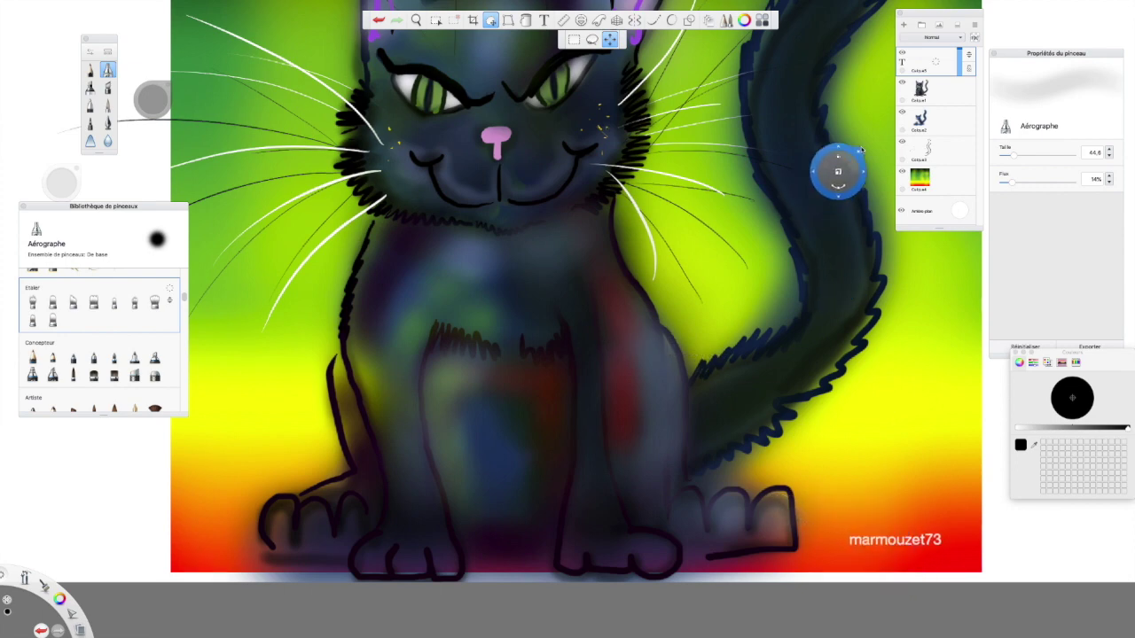
{"action": "key", "text": "Escape"}
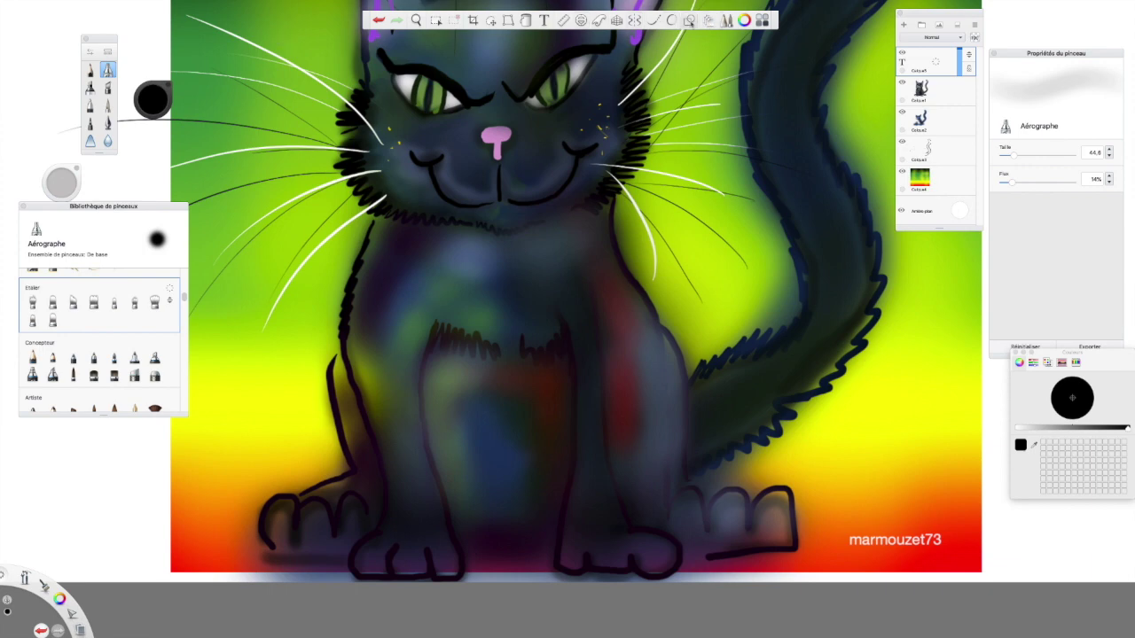
Underline the signature with a straight white line on the cat layer, using the Stylet encreur at size 2.0.
{"action": "left_click", "coordinate": [689, 20]}
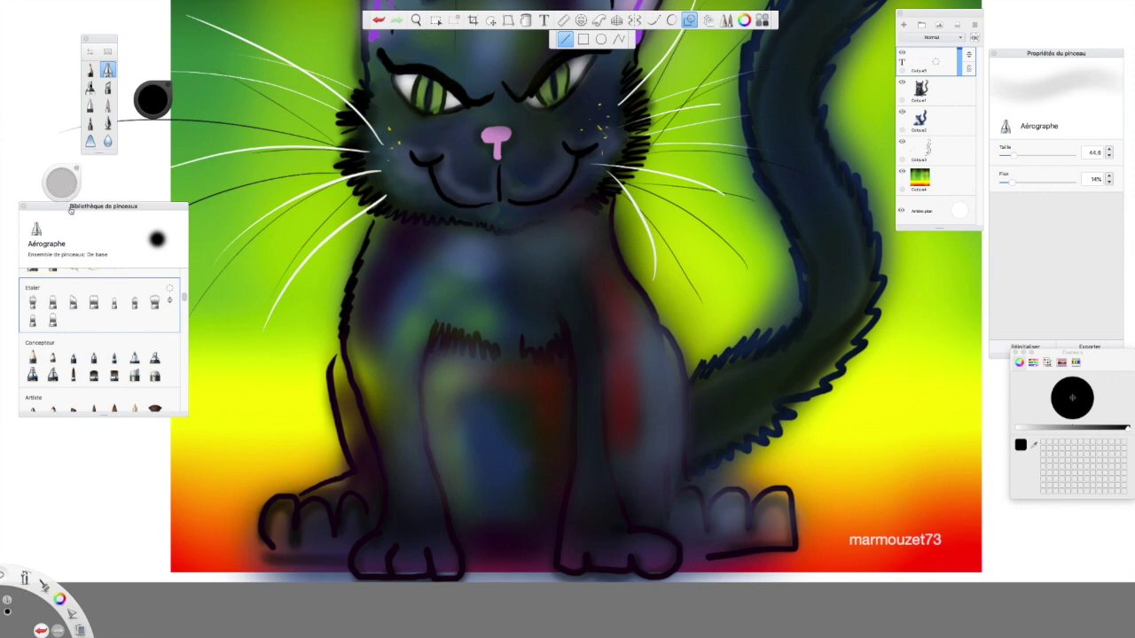
{"action": "left_click", "coordinate": [108, 124]}
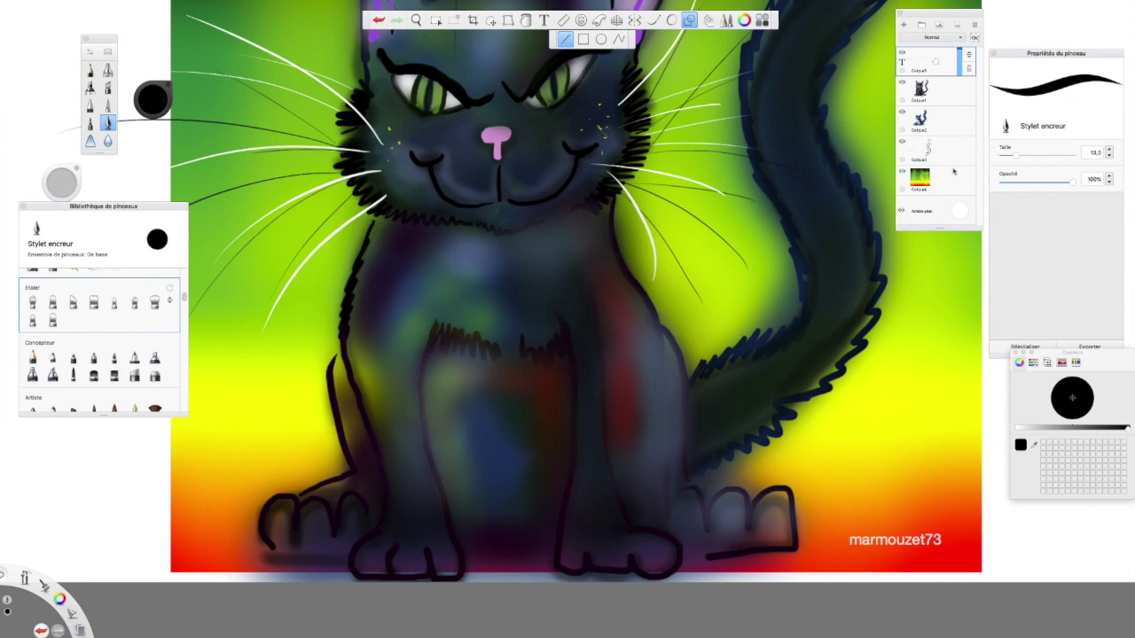
{"action": "left_click", "coordinate": [953, 94]}
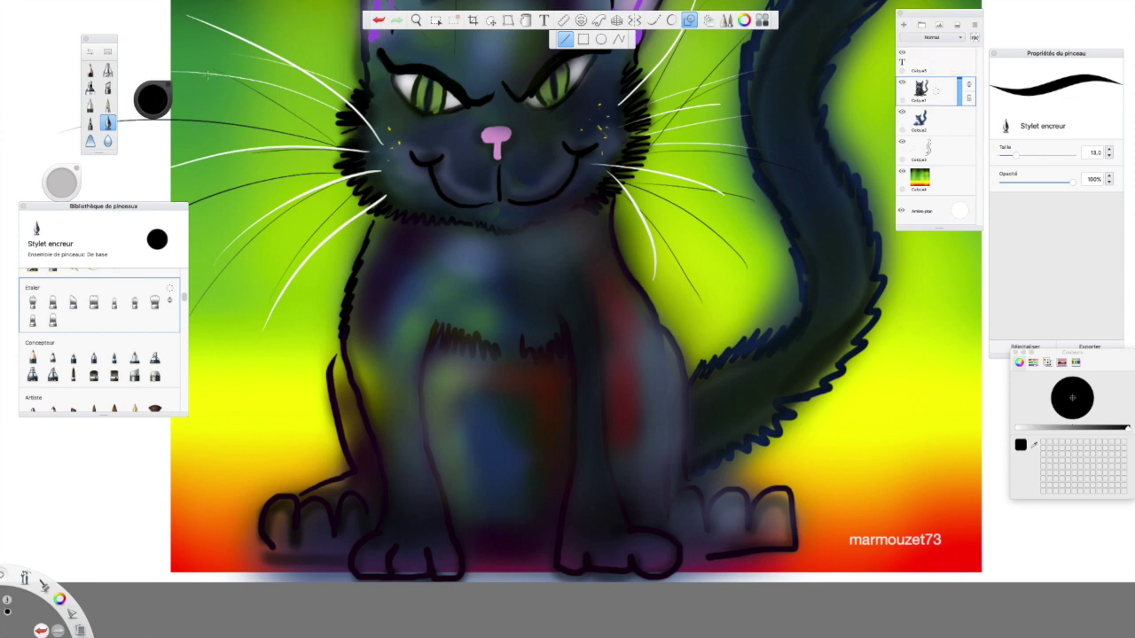
{"action": "left_click", "coordinate": [157, 101]}
{"action": "left_click_drag", "start_coordinate": [154, 115], "coordinate": [151, 86]}
{"action": "left_click_drag", "start_coordinate": [1016, 155], "coordinate": [1005, 155]}
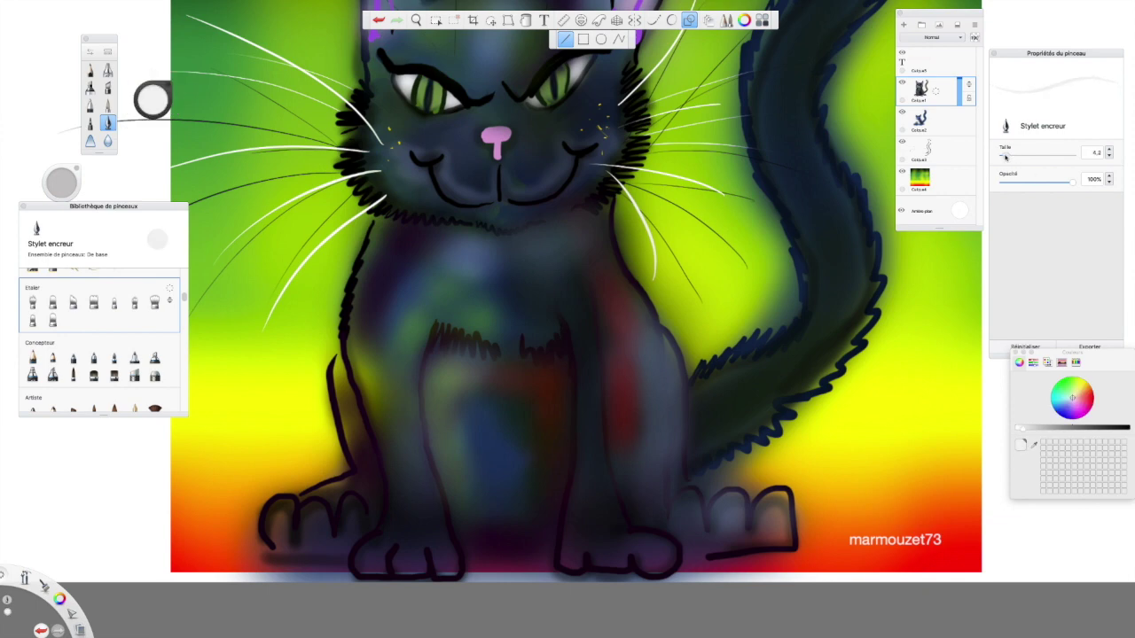
{"action": "left_click_drag", "start_coordinate": [937, 548], "coordinate": [787, 548]}
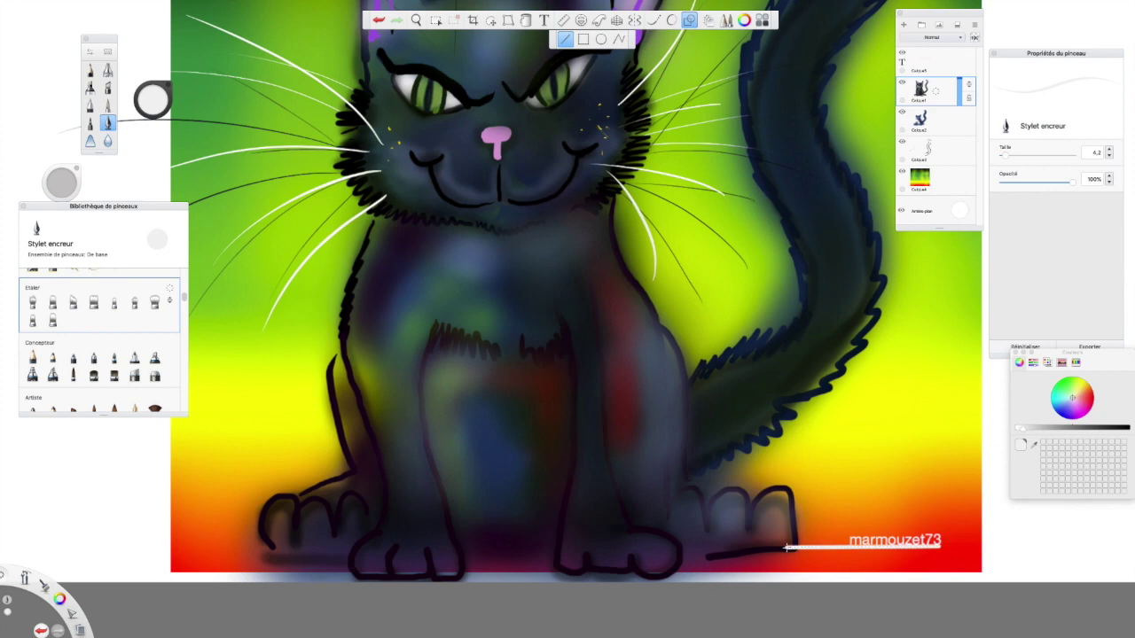
{"action": "left_click_drag", "start_coordinate": [1010, 158], "coordinate": [1002, 157]}
{"action": "key", "text": "ctrl+z"}
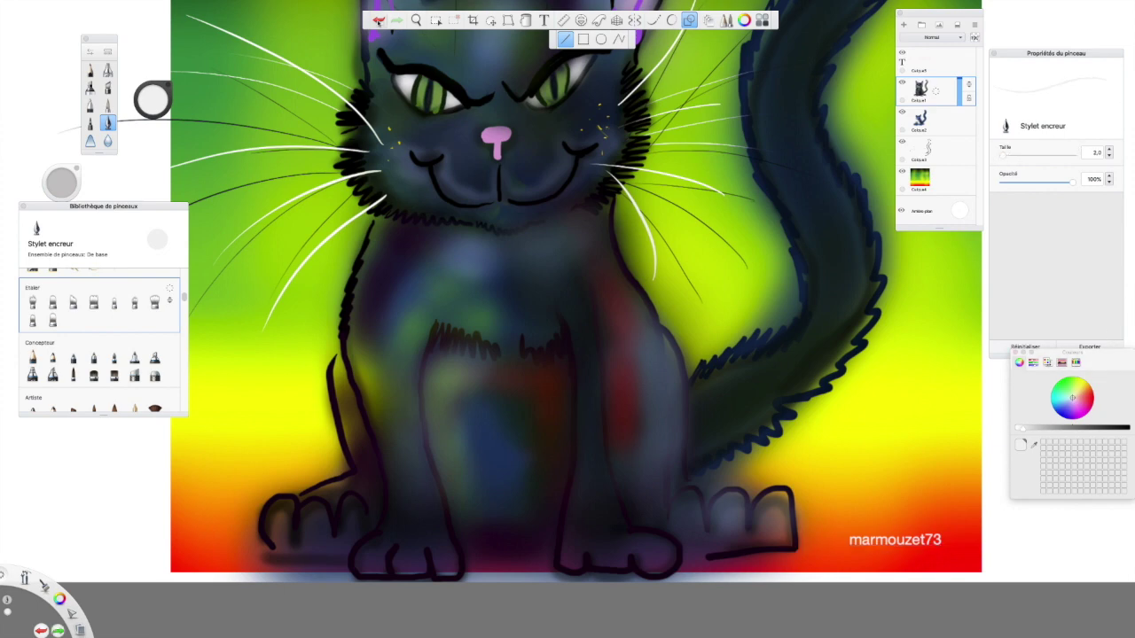
{"action": "left_click_drag", "start_coordinate": [953, 547], "coordinate": [796, 547]}
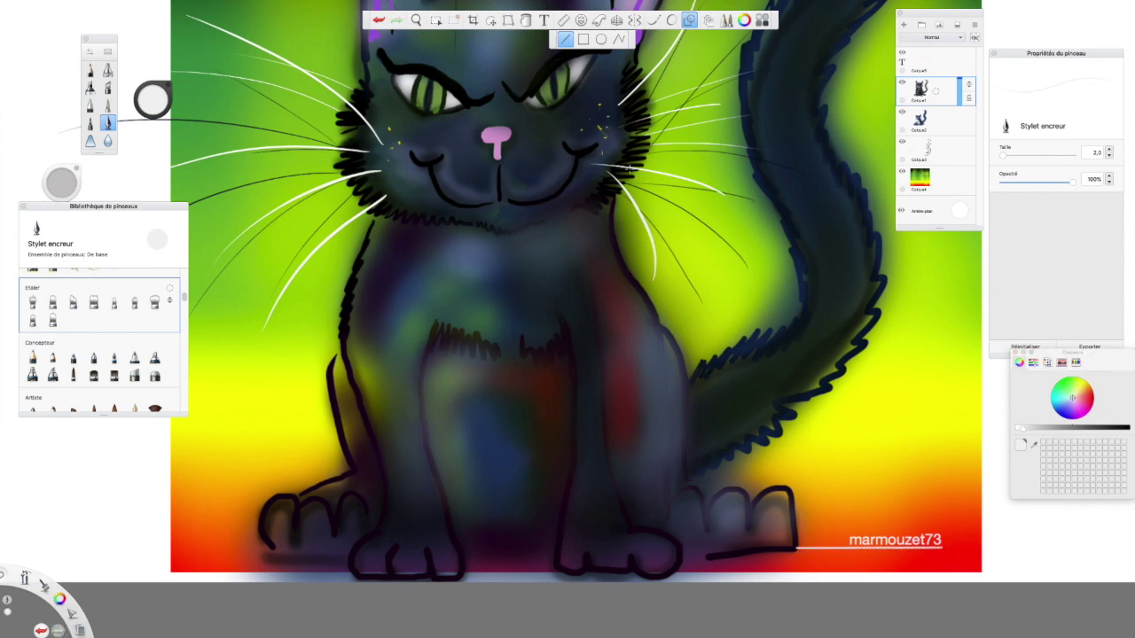
{"action": "left_click", "coordinate": [416, 19]}
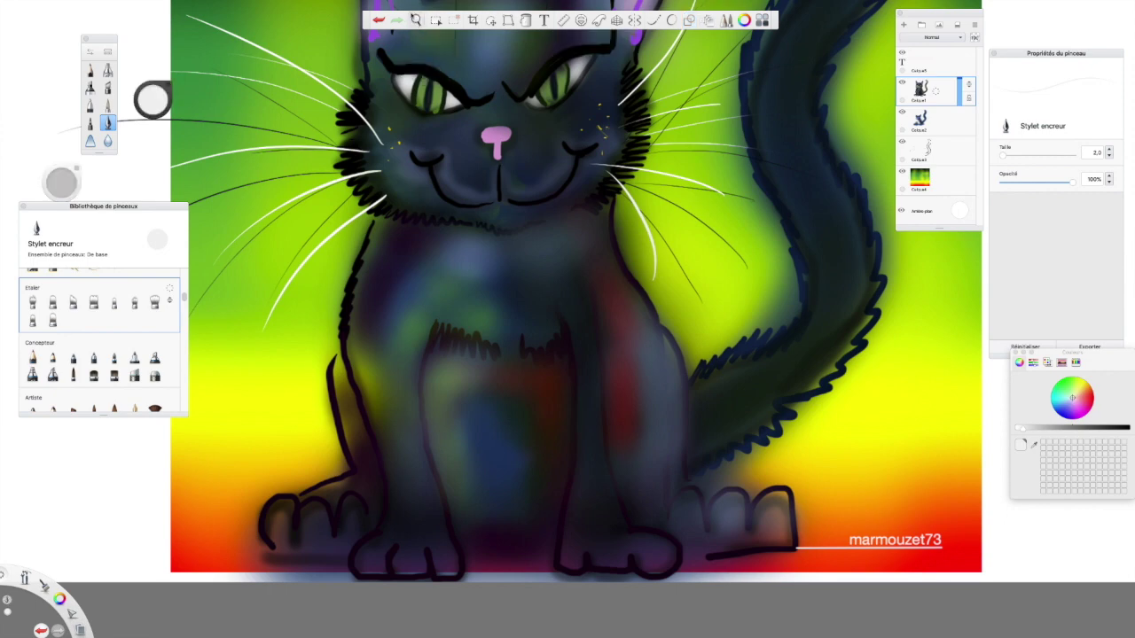
{"action": "left_click_drag", "start_coordinate": [427, 45], "coordinate": [527, 258]}
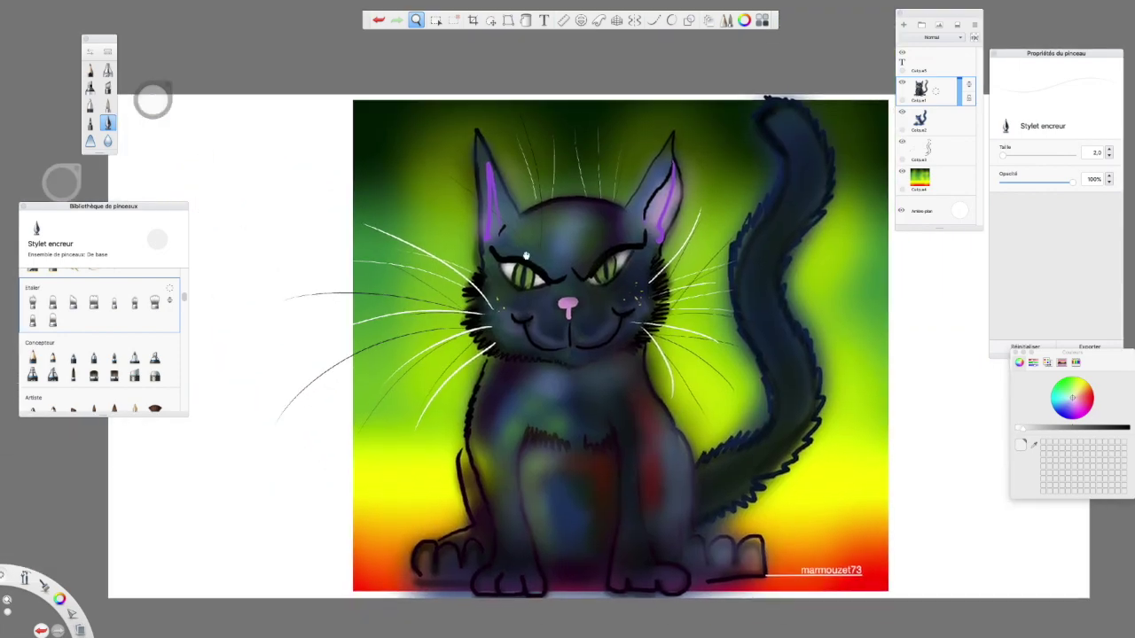
{"action": "left_click_drag", "start_coordinate": [610, 223], "coordinate": [366, 35]}
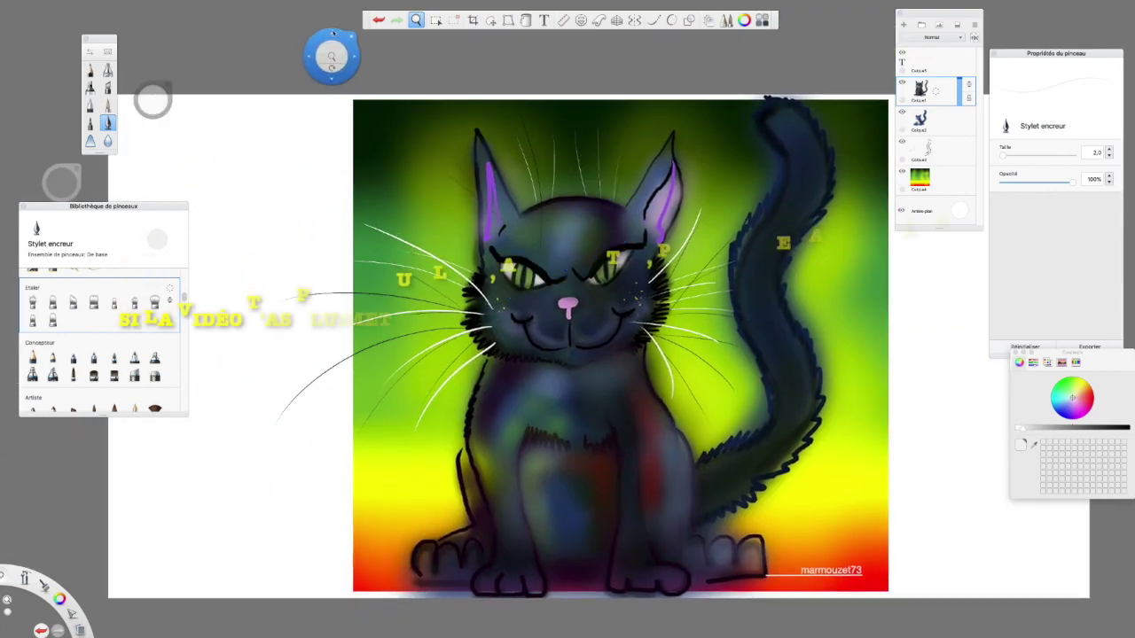
{"action": "left_click_drag", "start_coordinate": [316, 51], "coordinate": [246, 35]}
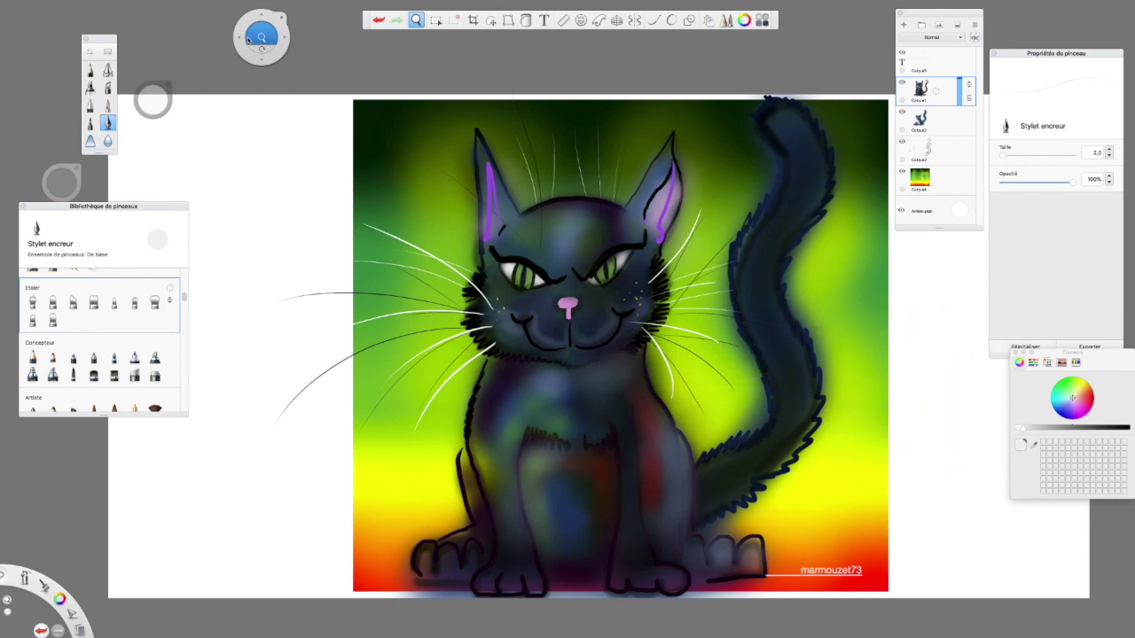
{"action": "mouse_move", "coordinate": [440, 3]}
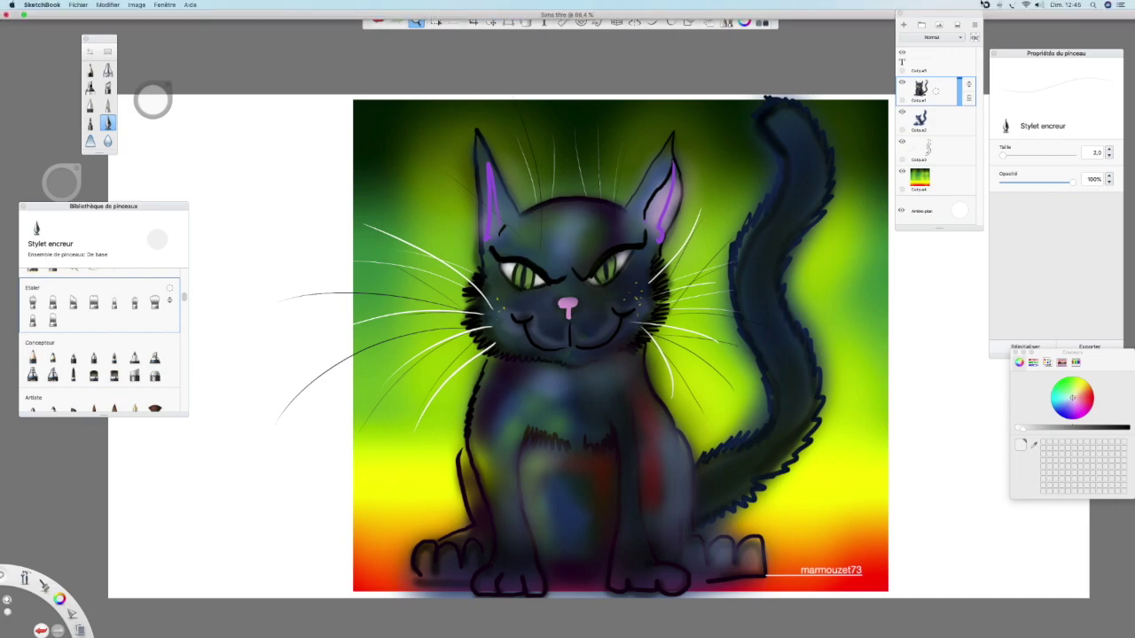